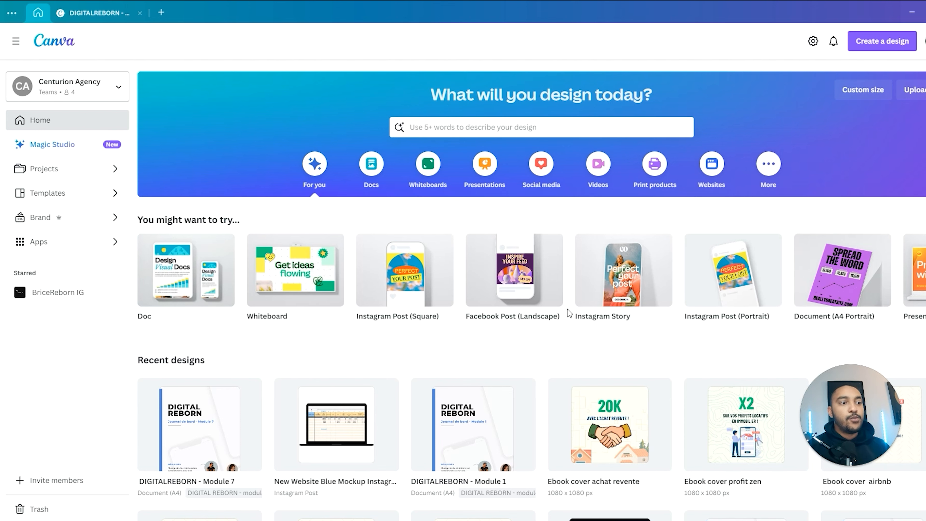
Step: Look over the home page's recent designs, the collapsible side menu and the template search suggestions
{"action": "scroll", "coordinate": [420, 255], "scroll_direction": "down", "scroll_amount": 3}
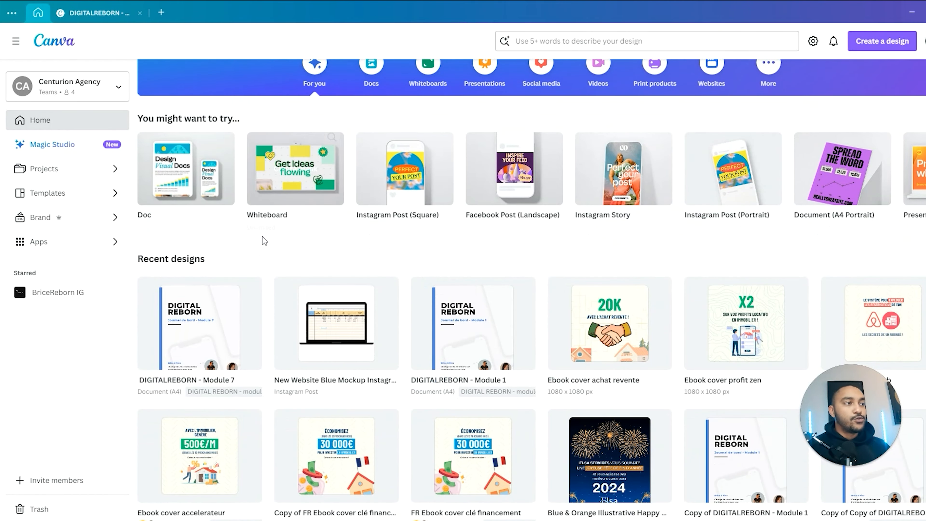
{"action": "scroll", "coordinate": [156, 268], "scroll_direction": "down", "scroll_amount": 7}
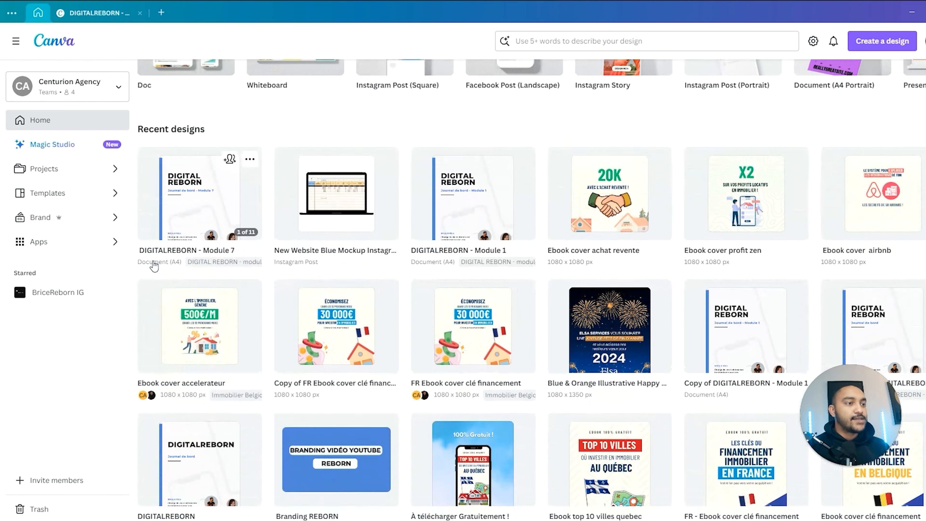
{"action": "scroll", "coordinate": [193, 283], "scroll_direction": "down", "scroll_amount": 15}
{"action": "scroll", "coordinate": [238, 347], "scroll_direction": "up", "scroll_amount": 20}
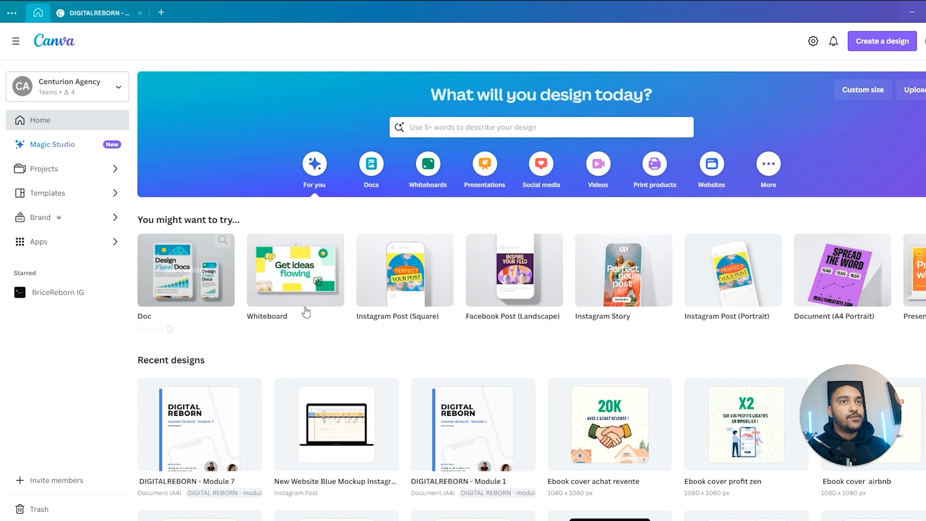
{"action": "left_click", "coordinate": [17, 42]}
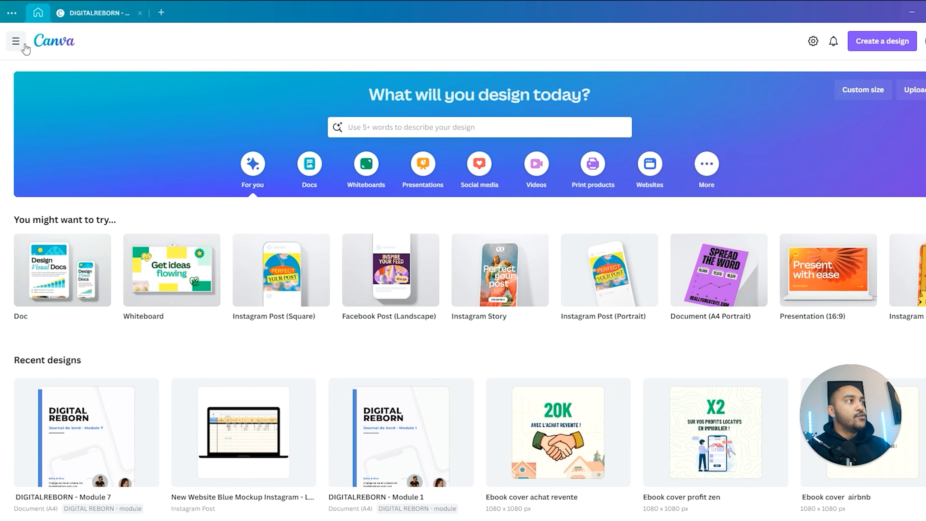
{"action": "left_click", "coordinate": [16, 41]}
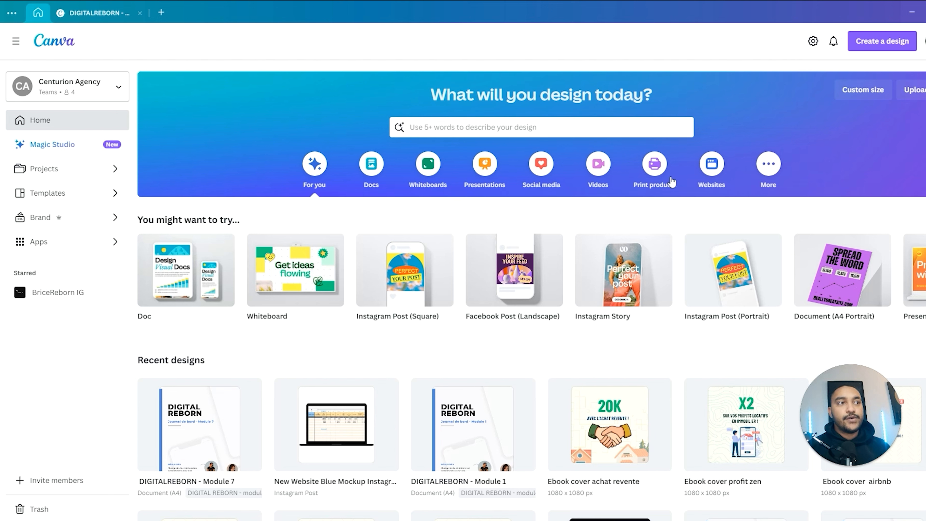
{"action": "left_click", "coordinate": [418, 123]}
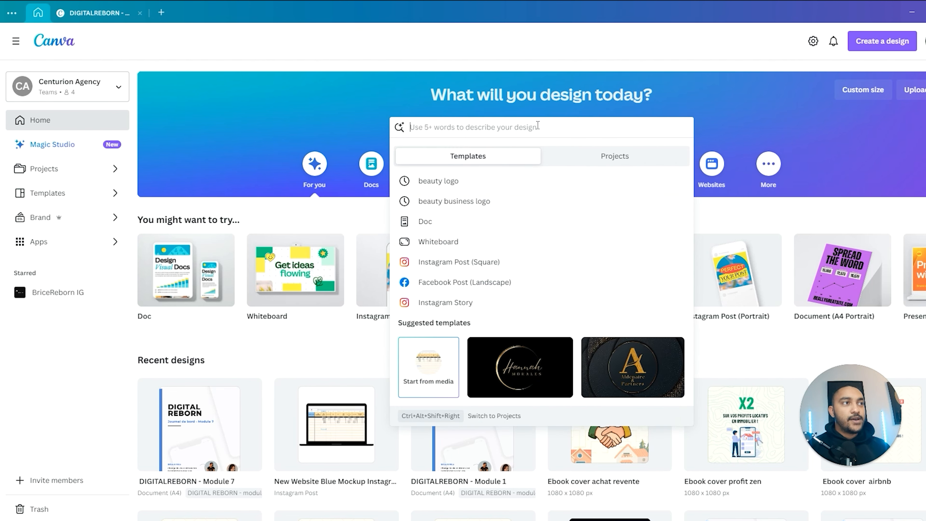
{"action": "left_click", "coordinate": [759, 130]}
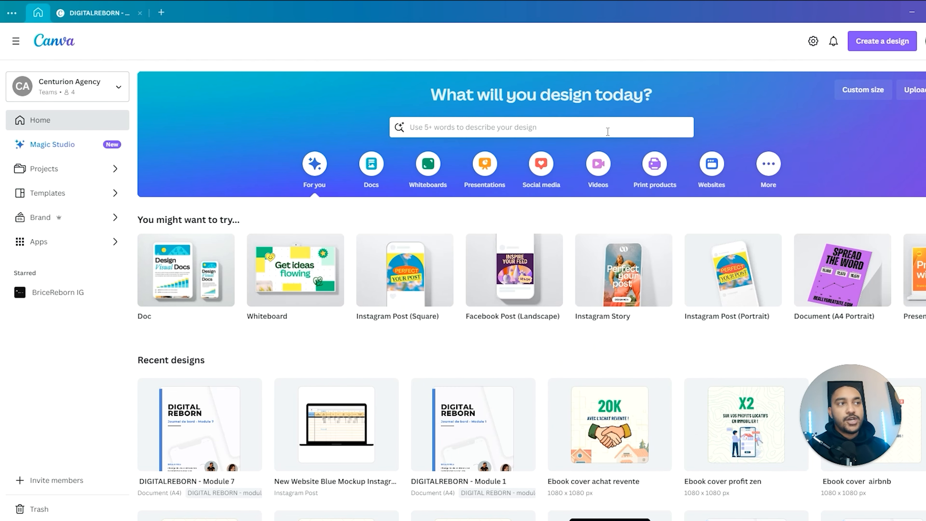
Step: Check the project search option, return to template search and search the templates for "gym"
{"action": "left_click", "coordinate": [581, 130]}
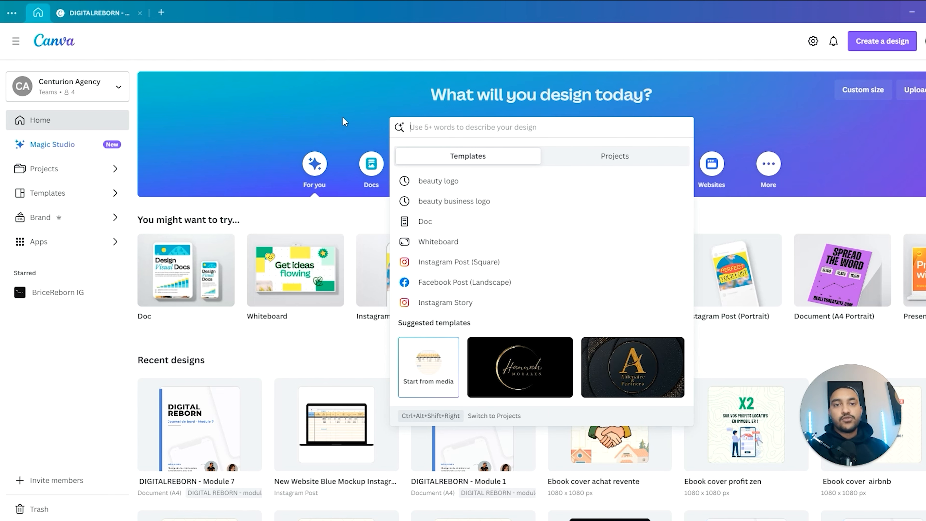
{"action": "left_click", "coordinate": [585, 156]}
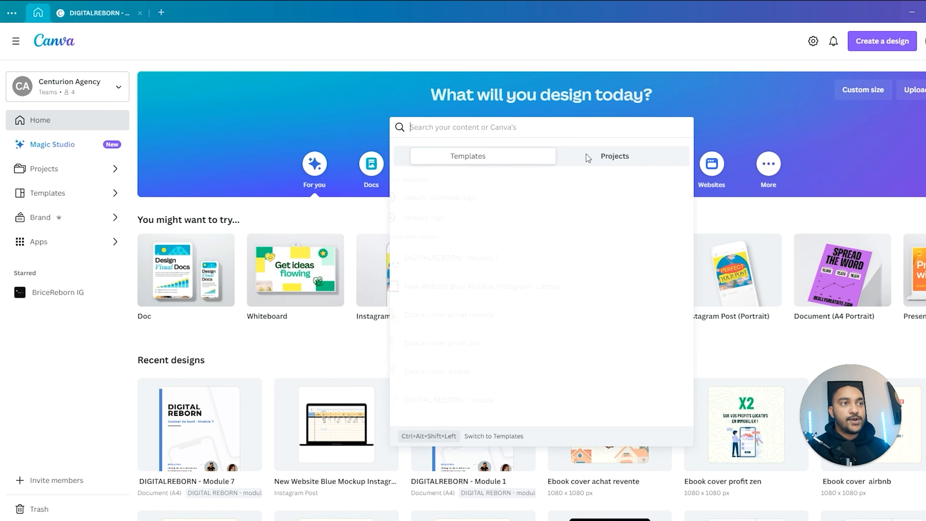
{"action": "left_click", "coordinate": [533, 155]}
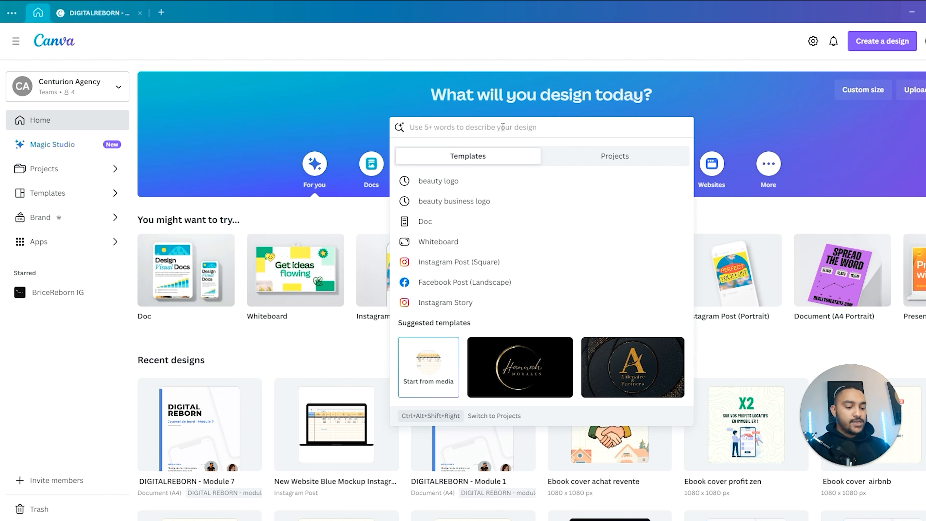
{"action": "type", "text": "gym"}
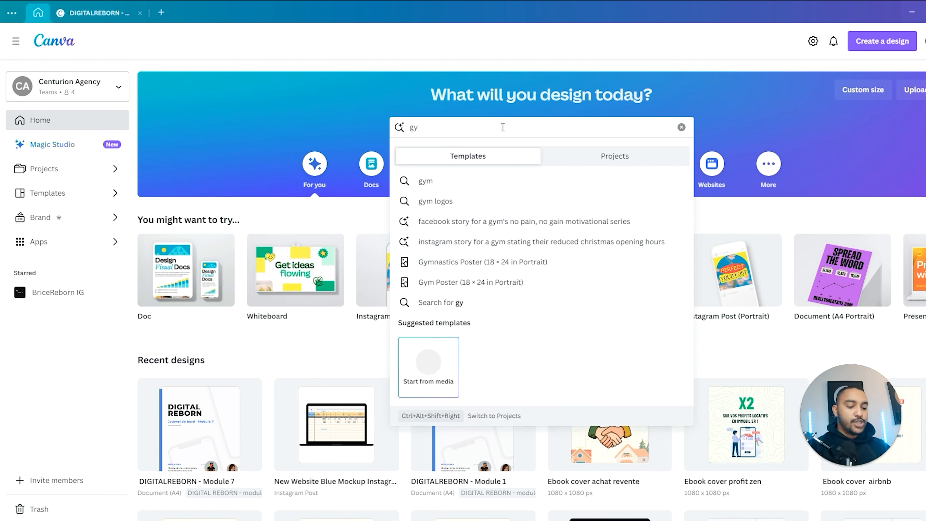
{"action": "left_click", "coordinate": [469, 181]}
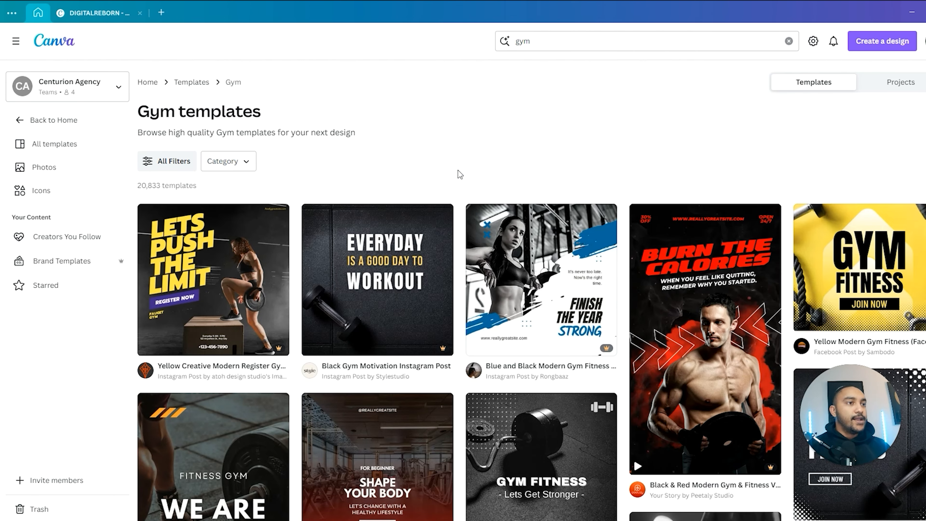
Step: Browse the gym template results to compare the available designs
{"action": "scroll", "coordinate": [529, 314], "scroll_direction": "down", "scroll_amount": 3}
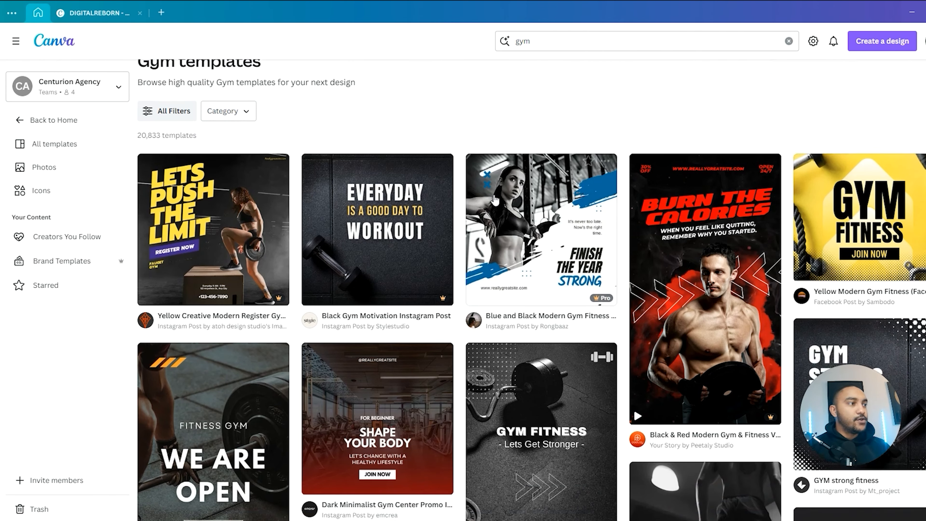
{"action": "mouse_move", "coordinate": [274, 252]}
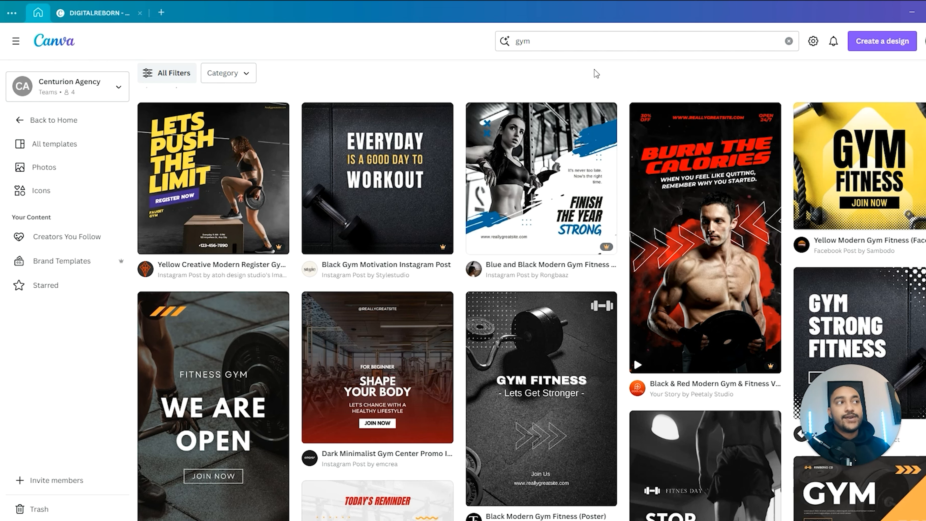
{"action": "scroll", "coordinate": [397, 146], "scroll_direction": "up", "scroll_amount": 3}
{"action": "scroll", "coordinate": [440, 198], "scroll_direction": "down", "scroll_amount": 5}
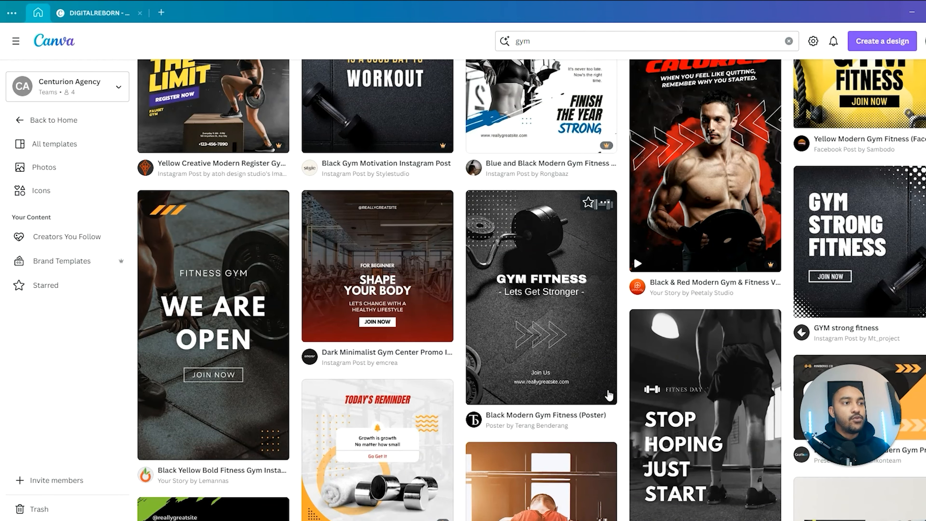
{"action": "scroll", "coordinate": [598, 396], "scroll_direction": "down", "scroll_amount": 4}
{"action": "scroll", "coordinate": [452, 274], "scroll_direction": "up", "scroll_amount": 10}
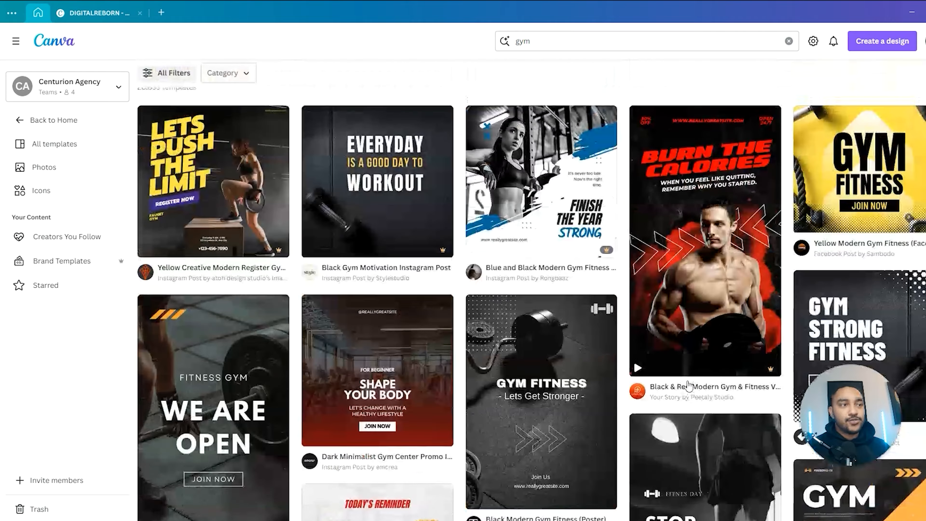
Step: Examine the filter options for gym templates, including the Social Media categories, styles, themes and topics, and close them without applying any
{"action": "left_click", "coordinate": [169, 162]}
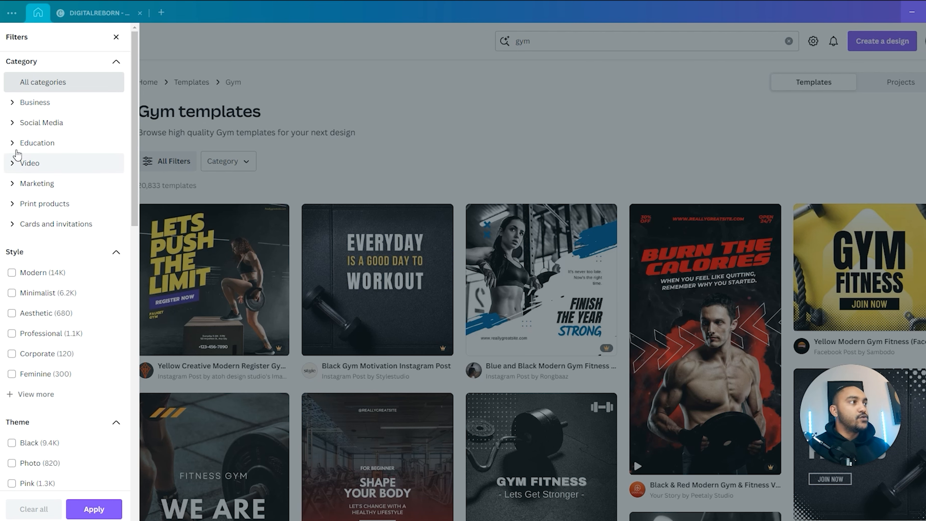
{"action": "left_click", "coordinate": [16, 127]}
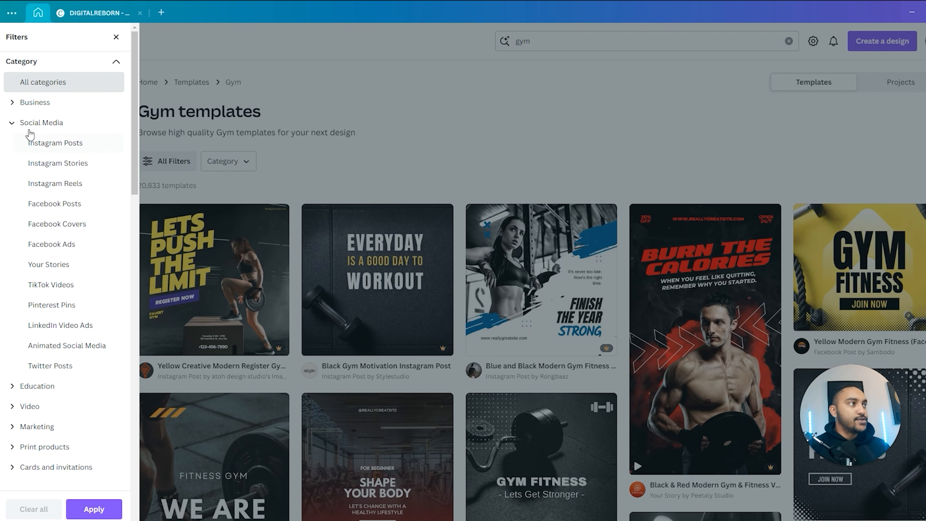
{"action": "left_click", "coordinate": [16, 124]}
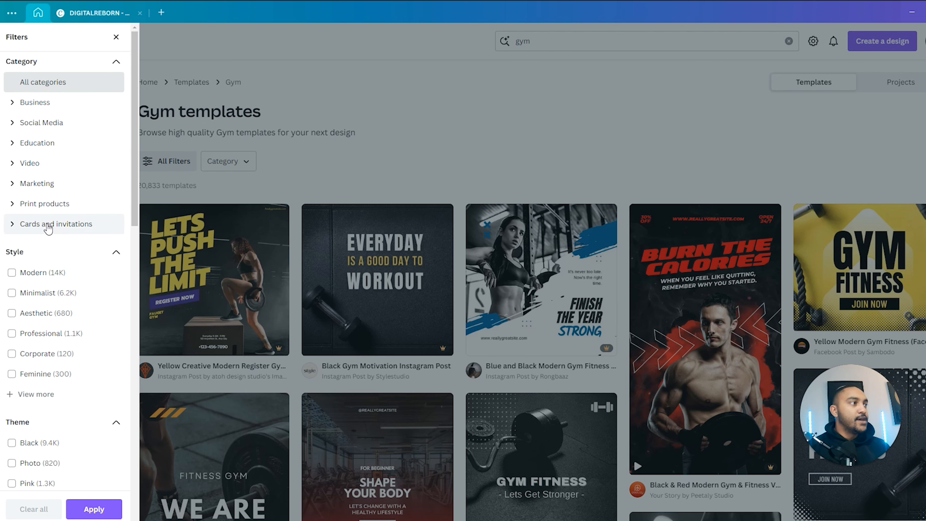
{"action": "scroll", "coordinate": [38, 272], "scroll_direction": "down", "scroll_amount": 8}
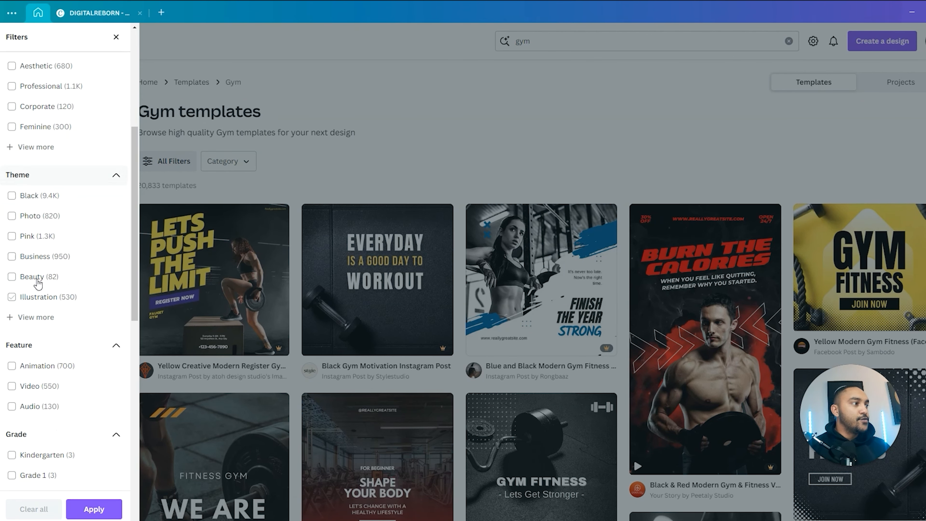
{"action": "scroll", "coordinate": [46, 297], "scroll_direction": "down", "scroll_amount": 12}
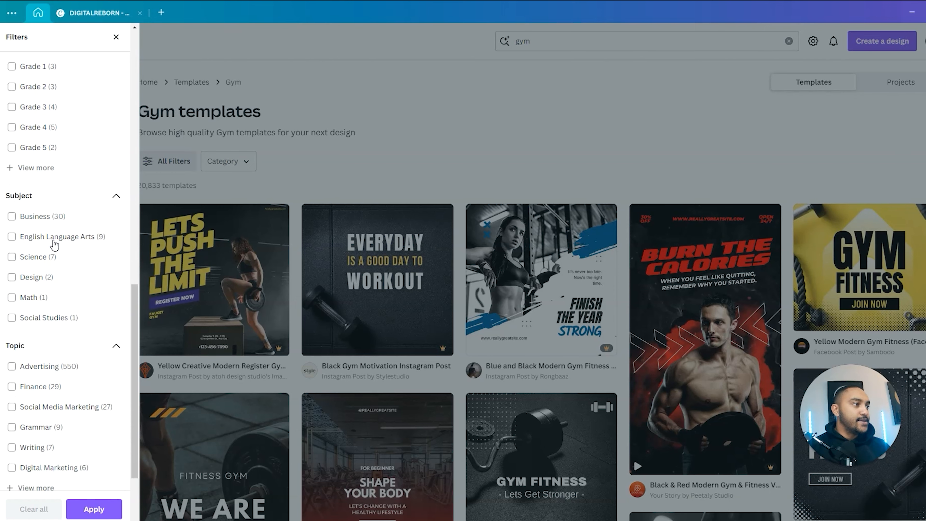
{"action": "scroll", "coordinate": [55, 285], "scroll_direction": "up", "scroll_amount": 10}
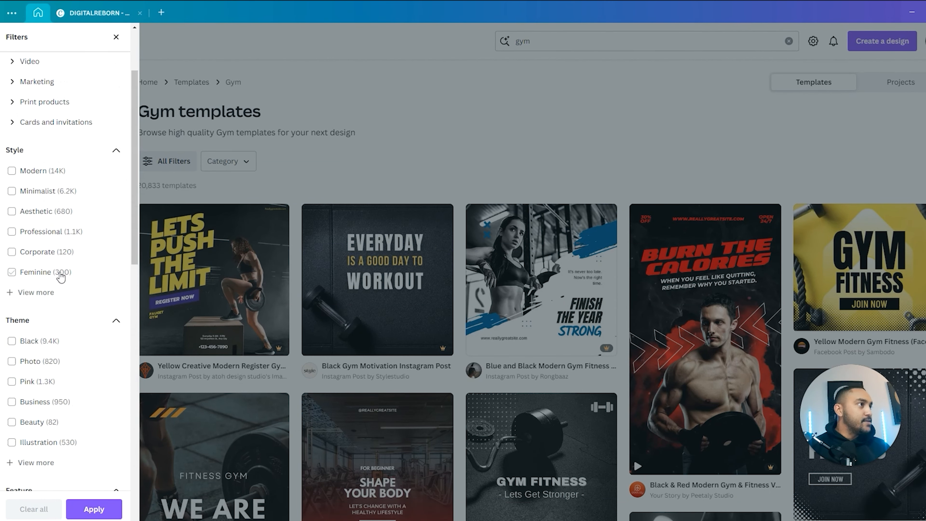
{"action": "left_click", "coordinate": [235, 165]}
{"action": "left_click", "coordinate": [247, 169]}
{"action": "left_click", "coordinate": [232, 161]}
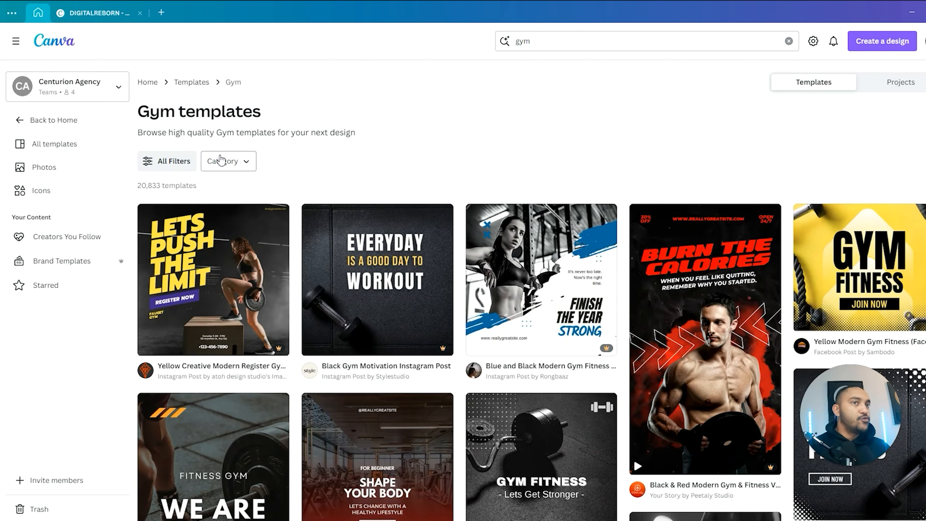
Step: Filter the gym templates by the Modern style and look through the filtered designs
{"action": "left_click", "coordinate": [165, 166]}
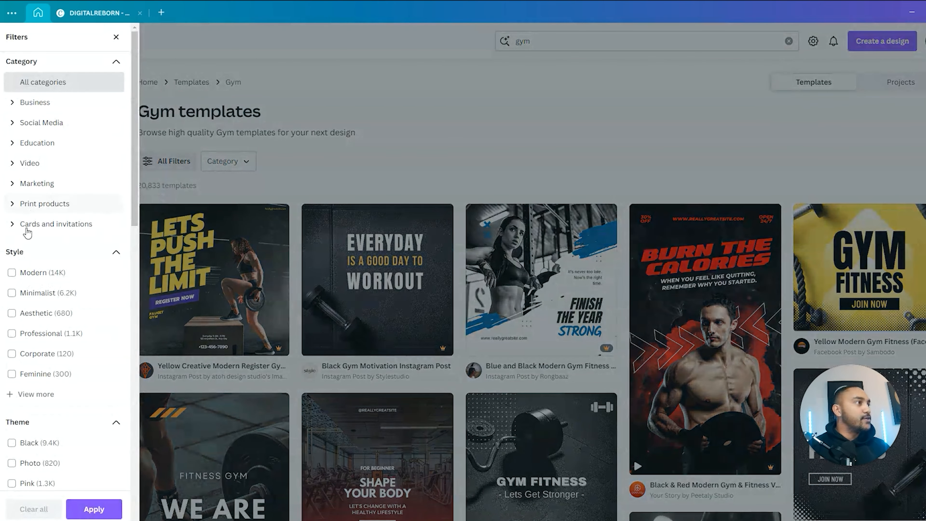
{"action": "left_click", "coordinate": [12, 272]}
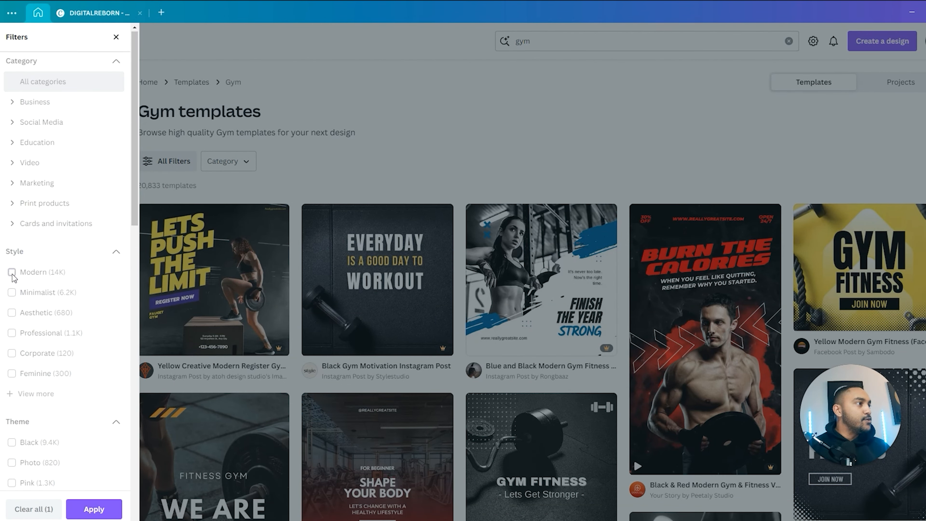
{"action": "left_click", "coordinate": [93, 510]}
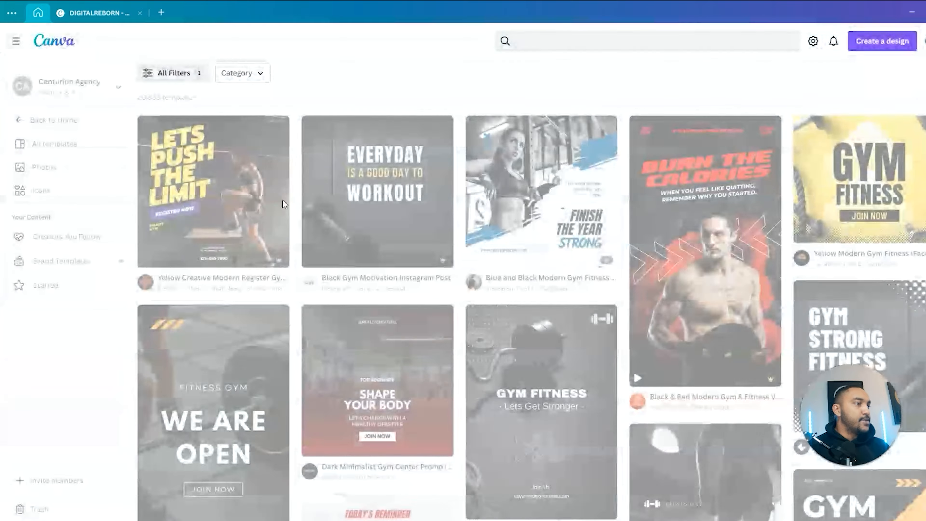
{"action": "scroll", "coordinate": [367, 285], "scroll_direction": "down", "scroll_amount": 5}
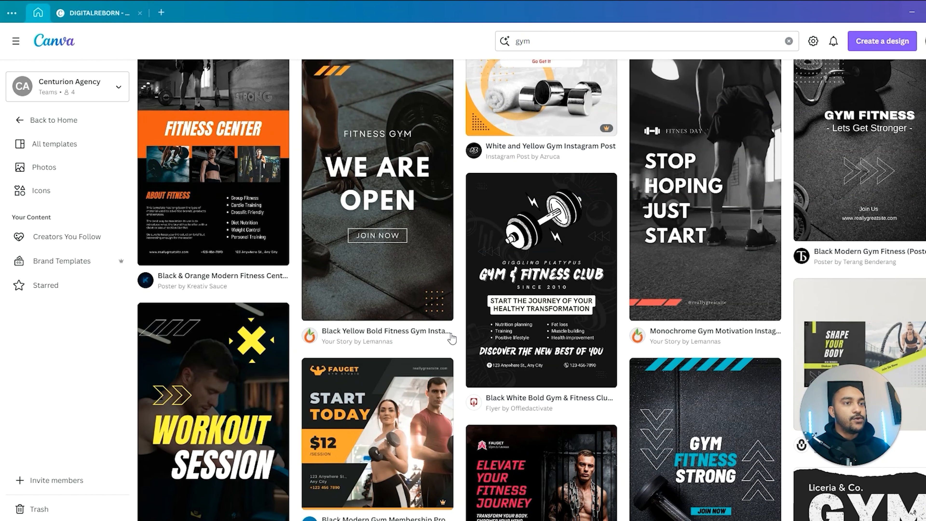
{"action": "scroll", "coordinate": [451, 338], "scroll_direction": "up", "scroll_amount": 7}
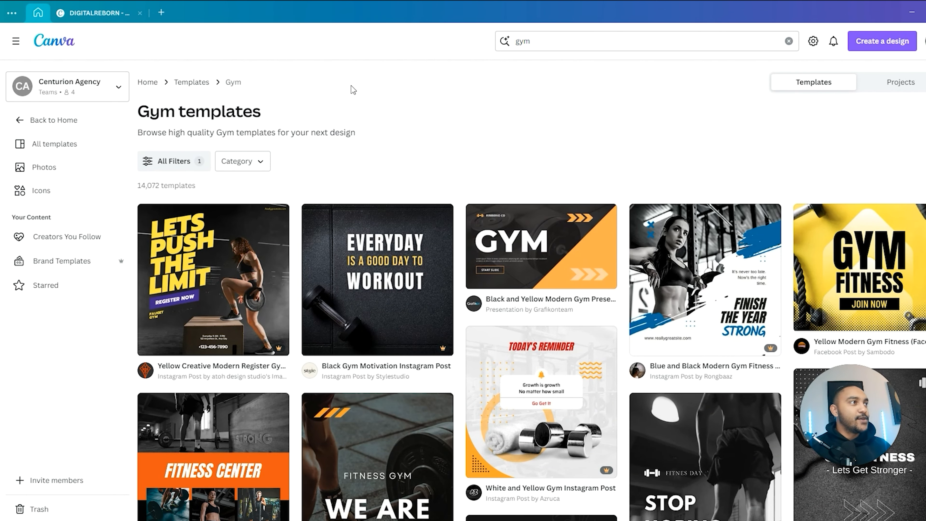
Step: Replace the search term with "instagram story" and search the templates for it
{"action": "left_click", "coordinate": [537, 39]}
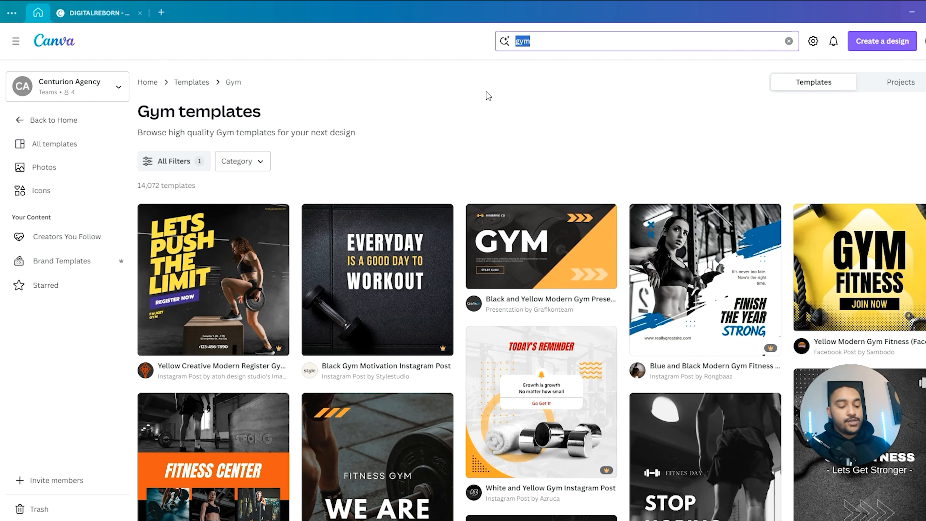
{"action": "key", "text": "BackSpace"}
{"action": "type", "text": "instagram story"}
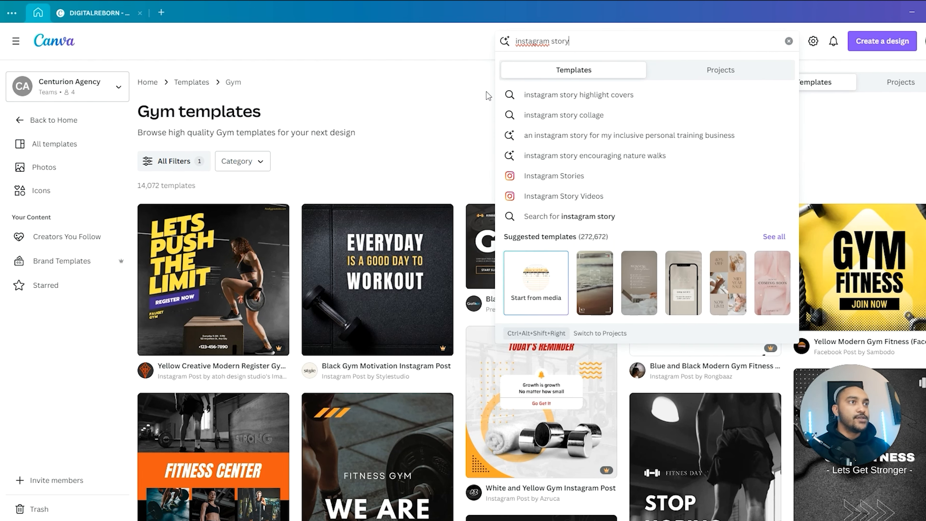
{"action": "key", "text": "Return"}
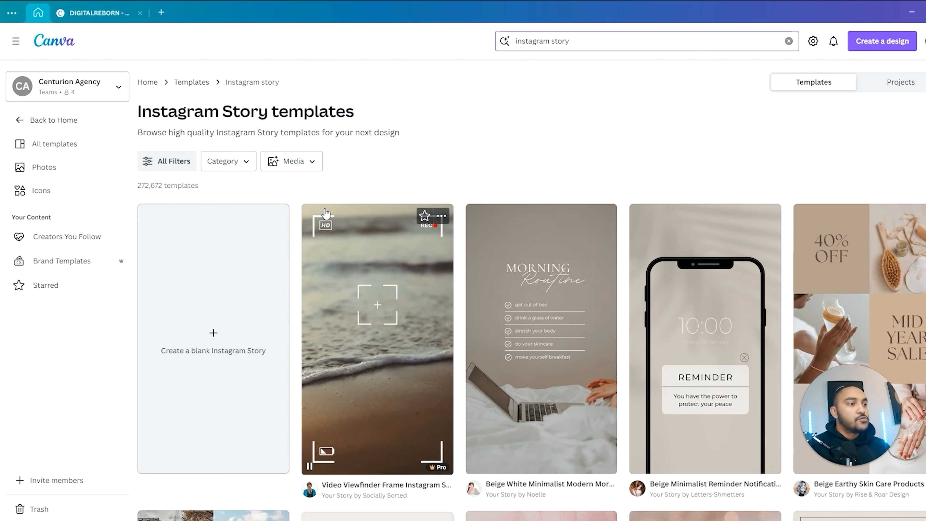
Step: Browse the Instagram Story templates to compare the available designs
{"action": "scroll", "coordinate": [572, 278], "scroll_direction": "down", "scroll_amount": 4}
{"action": "scroll", "coordinate": [571, 278], "scroll_direction": "down", "scroll_amount": 4}
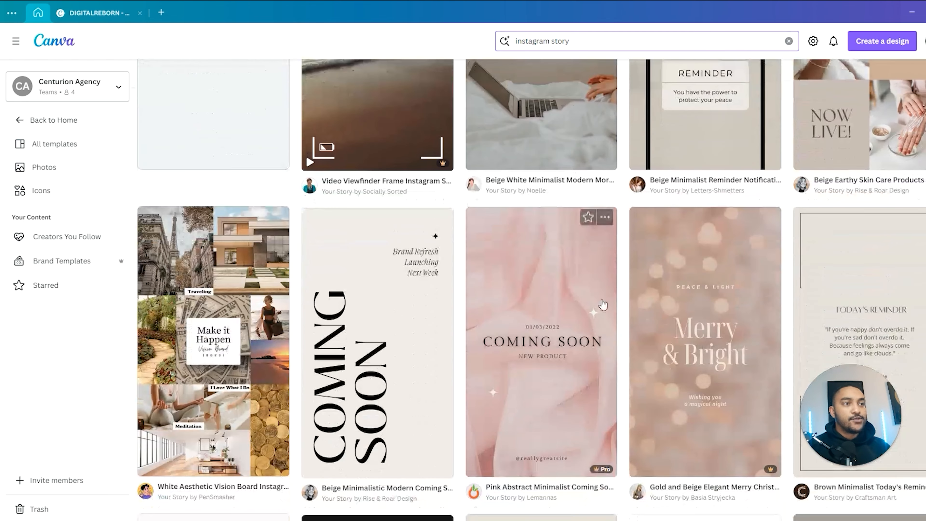
{"action": "scroll", "coordinate": [474, 237], "scroll_direction": "up", "scroll_amount": 5}
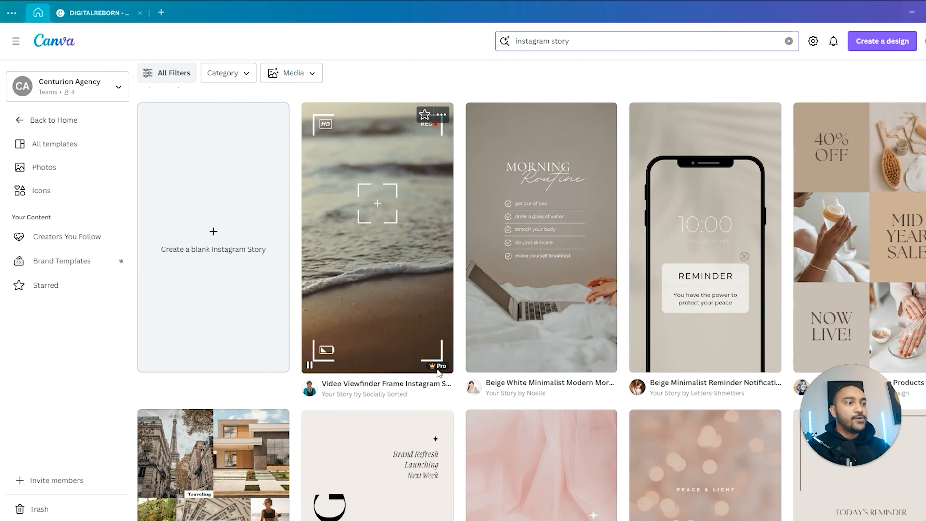
{"action": "scroll", "coordinate": [563, 226], "scroll_direction": "down", "scroll_amount": 2}
{"action": "scroll", "coordinate": [563, 226], "scroll_direction": "down", "scroll_amount": 10}
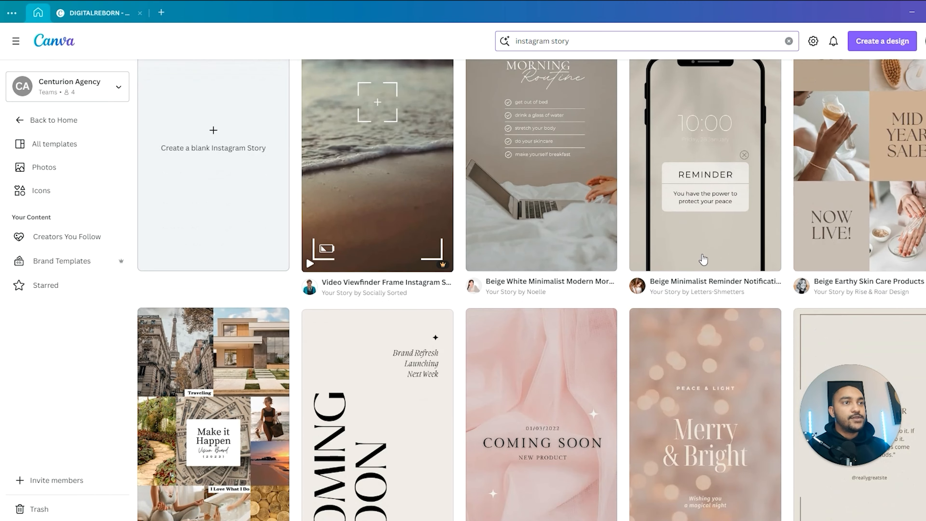
{"action": "scroll", "coordinate": [628, 202], "scroll_direction": "down", "scroll_amount": 4}
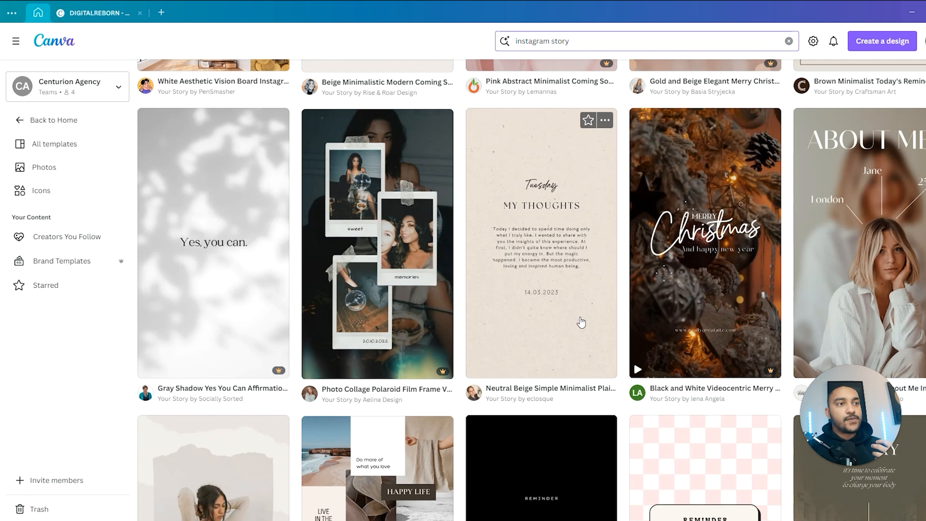
Step: Look through more of the Instagram Story designs, including the reminder, quote and collage layouts, and return to the start of the results
{"action": "scroll", "coordinate": [501, 283], "scroll_direction": "up", "scroll_amount": 8}
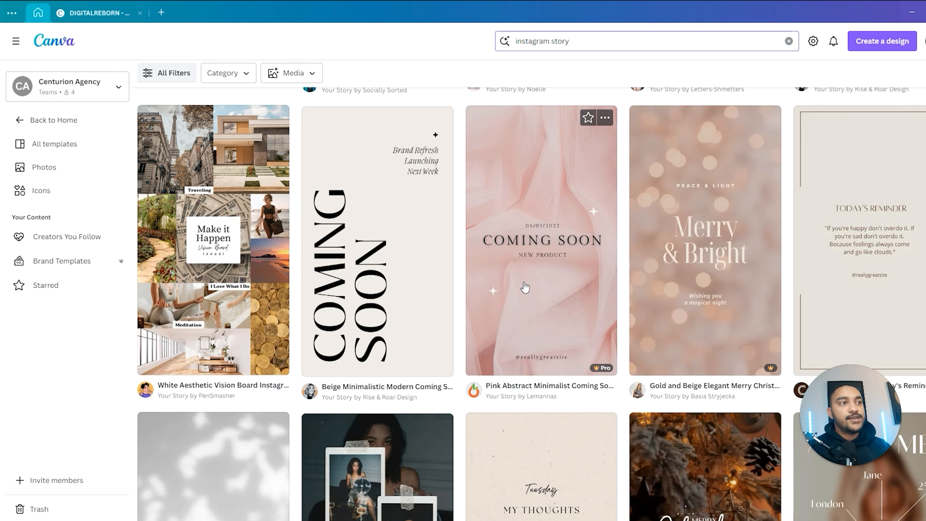
{"action": "scroll", "coordinate": [525, 288], "scroll_direction": "down", "scroll_amount": 3}
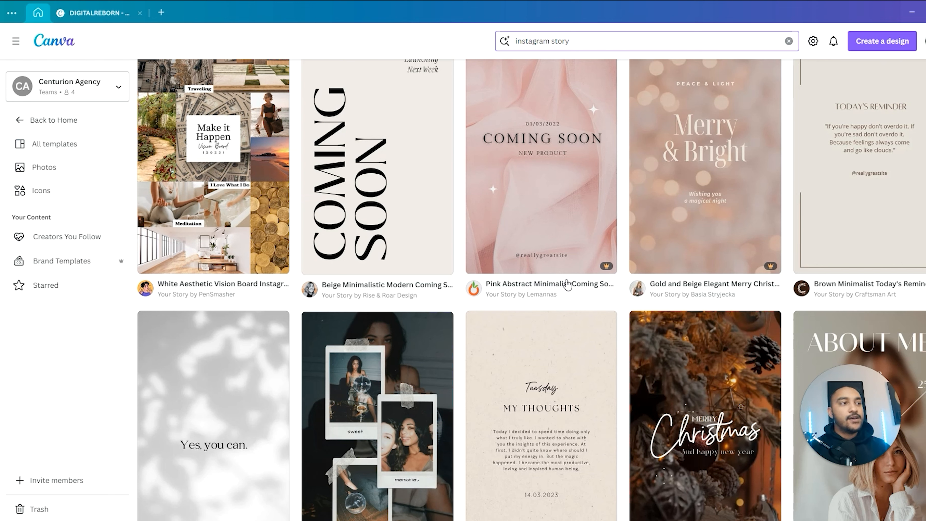
{"action": "scroll", "coordinate": [568, 279], "scroll_direction": "down", "scroll_amount": 10}
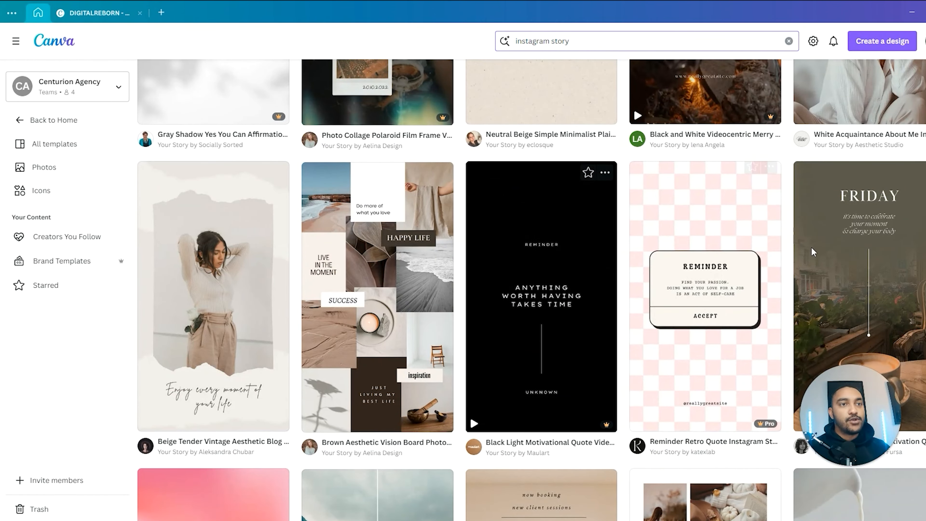
{"action": "scroll", "coordinate": [721, 341], "scroll_direction": "down", "scroll_amount": 20}
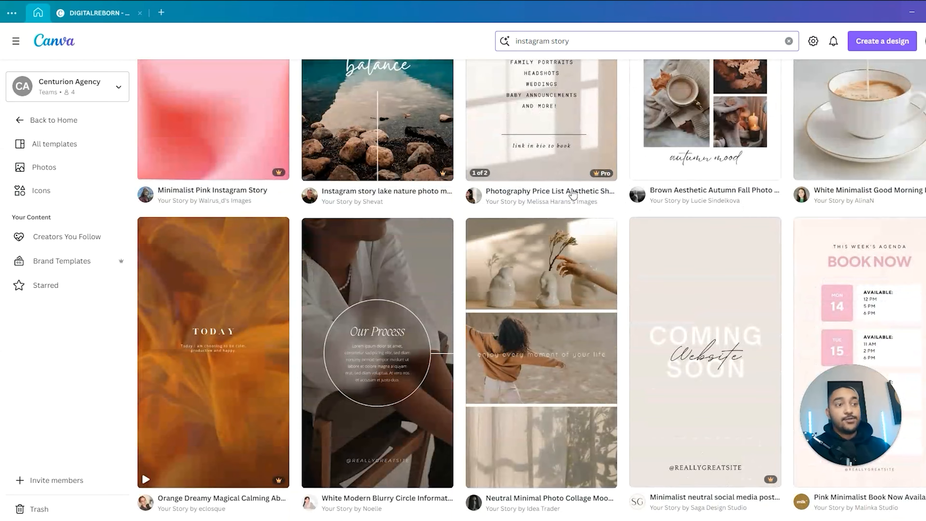
{"action": "scroll", "coordinate": [609, 325], "scroll_direction": "down", "scroll_amount": 5}
{"action": "scroll", "coordinate": [601, 302], "scroll_direction": "up", "scroll_amount": 20}
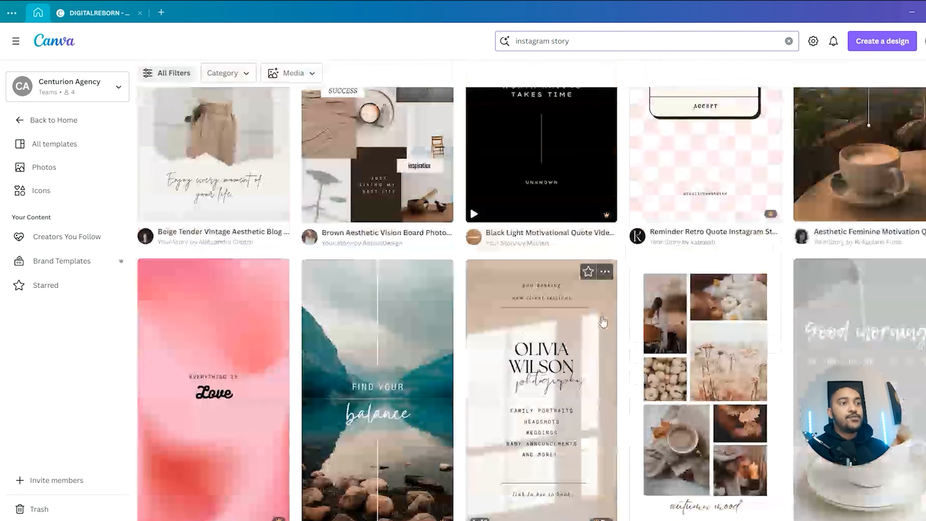
{"action": "scroll", "coordinate": [595, 283], "scroll_direction": "up", "scroll_amount": 2}
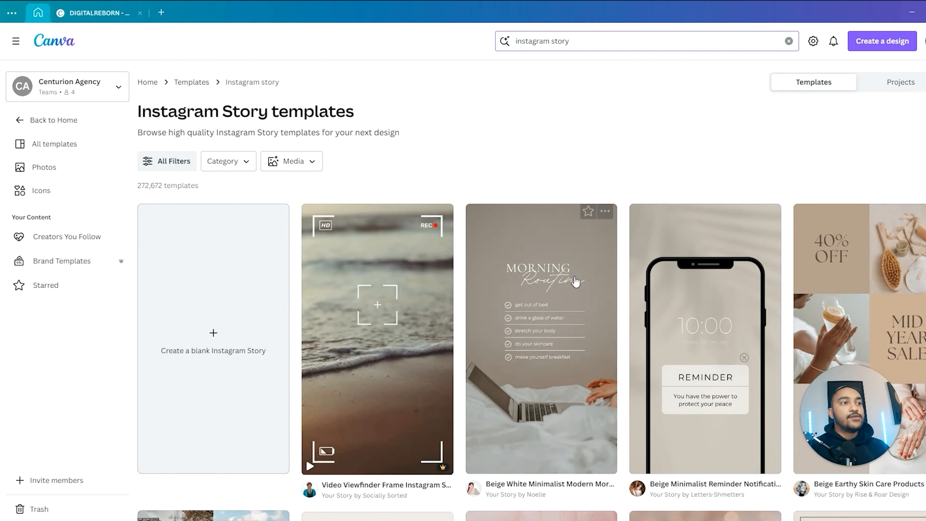
Step: Filter the Instagram Story templates by media, choosing the uploaded portrait photo of a man, and show the results
{"action": "left_click", "coordinate": [304, 167]}
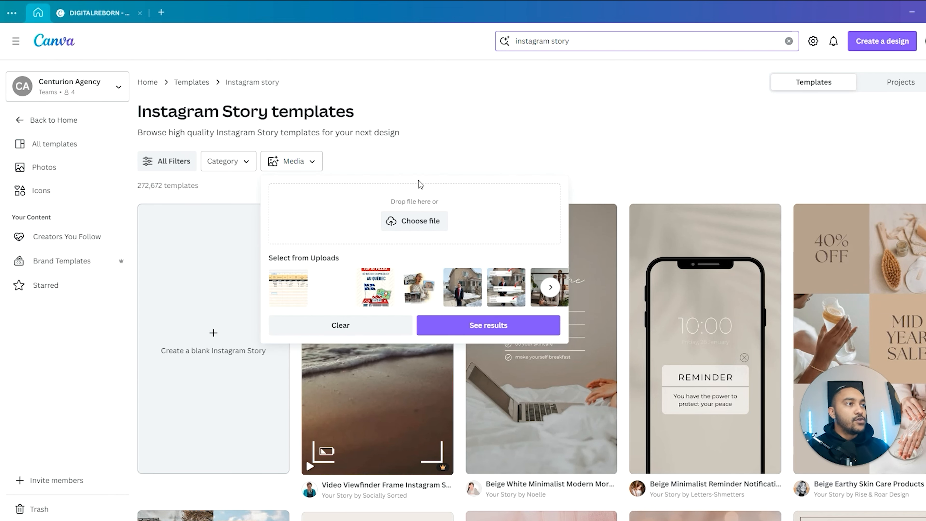
{"action": "left_click", "coordinate": [550, 288]}
{"action": "left_click", "coordinate": [550, 288]}
{"action": "left_click", "coordinate": [512, 291]}
{"action": "left_click", "coordinate": [507, 323]}
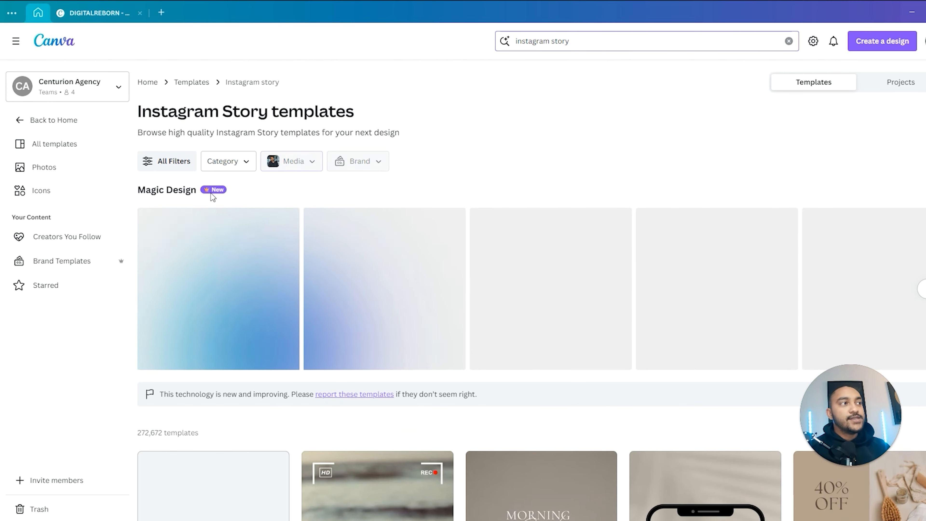
Step: Examine the Magic Design suggestions built from the uploaded portrait photo
{"action": "scroll", "coordinate": [607, 285], "scroll_direction": "down", "scroll_amount": 2}
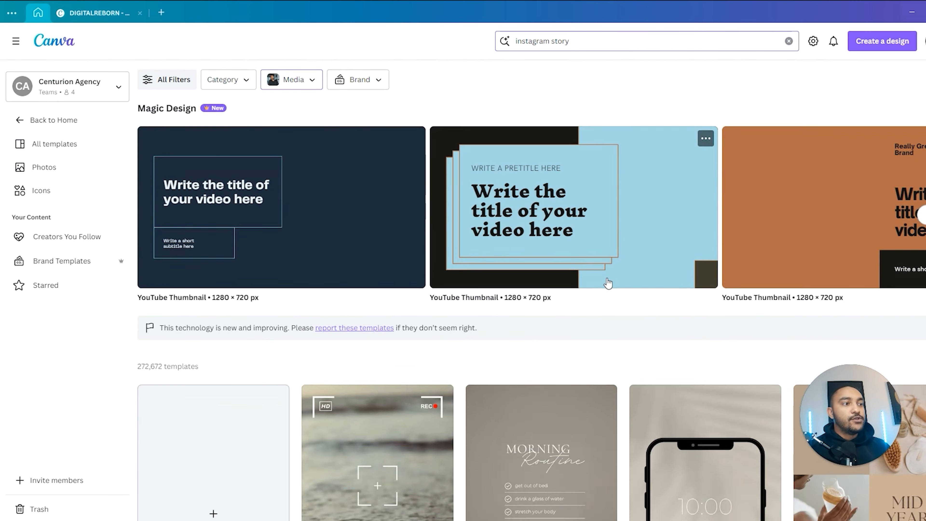
{"action": "scroll", "coordinate": [607, 286], "scroll_direction": "down", "scroll_amount": 1}
{"action": "scroll", "coordinate": [562, 222], "scroll_direction": "up", "scroll_amount": 1}
{"action": "scroll", "coordinate": [493, 184], "scroll_direction": "up", "scroll_amount": 2}
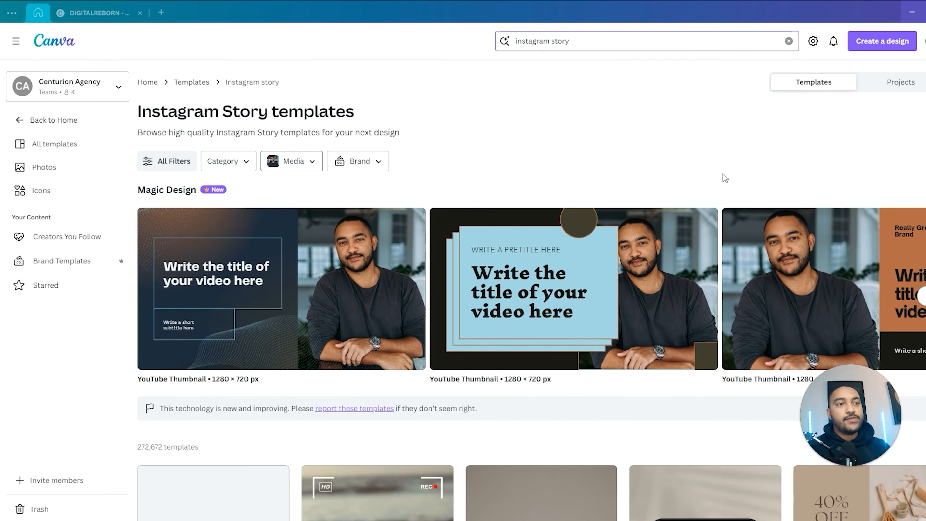
{"action": "scroll", "coordinate": [767, 197], "scroll_direction": "down", "scroll_amount": 8}
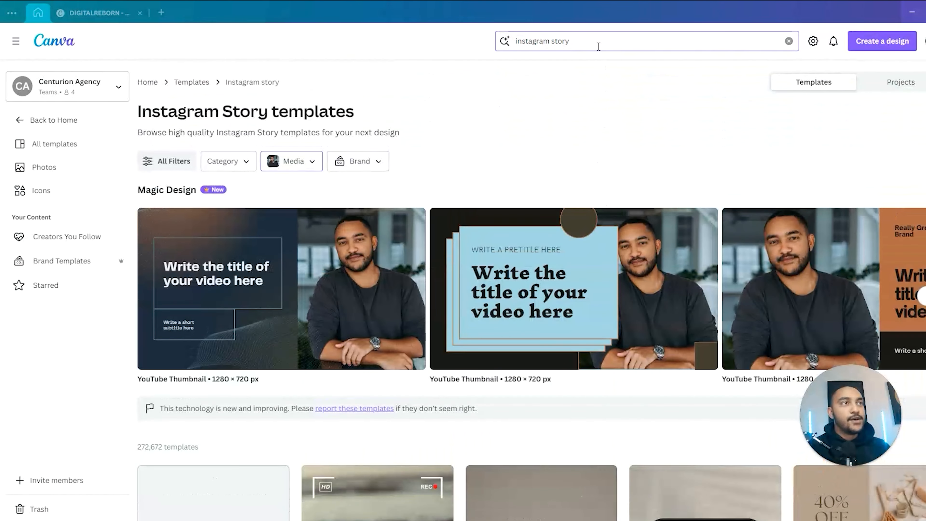
Step: Replace the search term with "facebook post" and search the templates for it
{"action": "left_click_drag", "start_coordinate": [598, 47], "coordinate": [512, 44]}
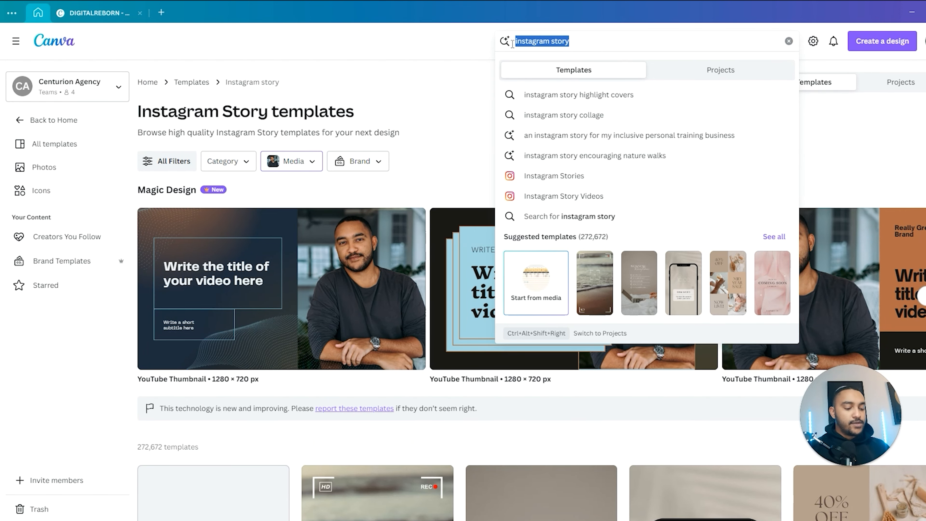
{"action": "type", "text": "facebook p"}
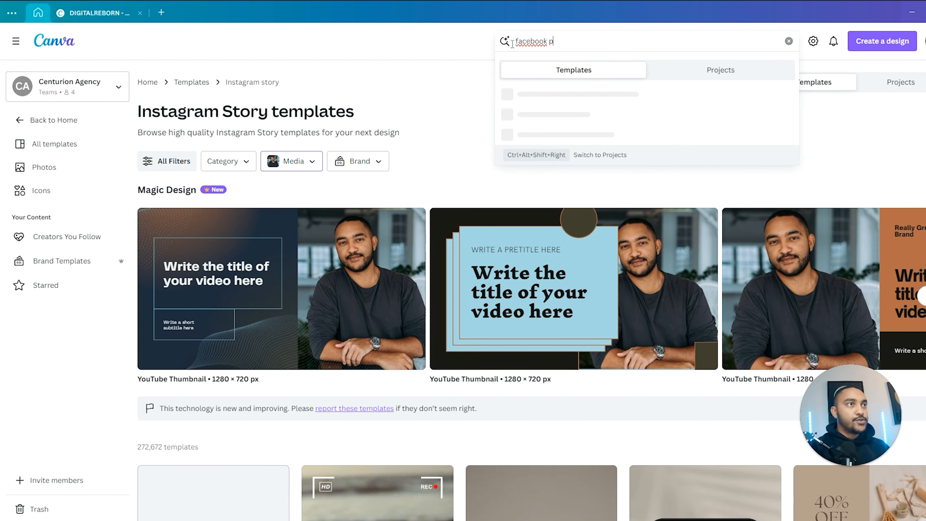
{"action": "type", "text": "ost"}
{"action": "key", "text": "Return"}
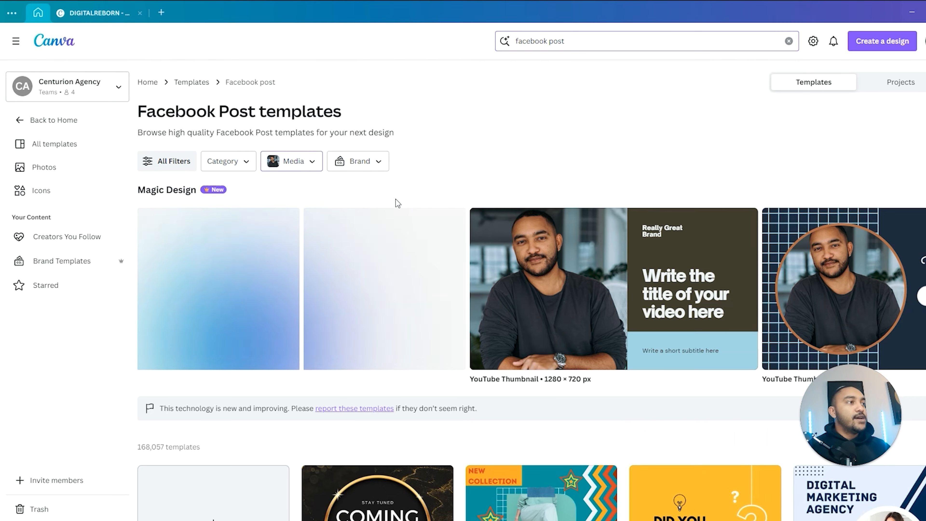
Step: Browse the Facebook Post templates to compare the available designs, and return to the start of the results
{"action": "scroll", "coordinate": [407, 221], "scroll_direction": "down", "scroll_amount": 8}
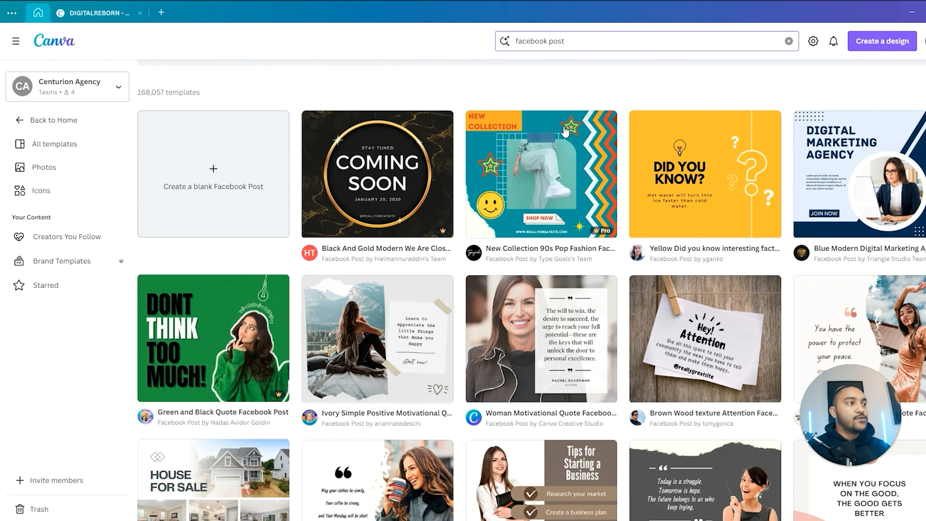
{"action": "scroll", "coordinate": [520, 307], "scroll_direction": "down", "scroll_amount": 2}
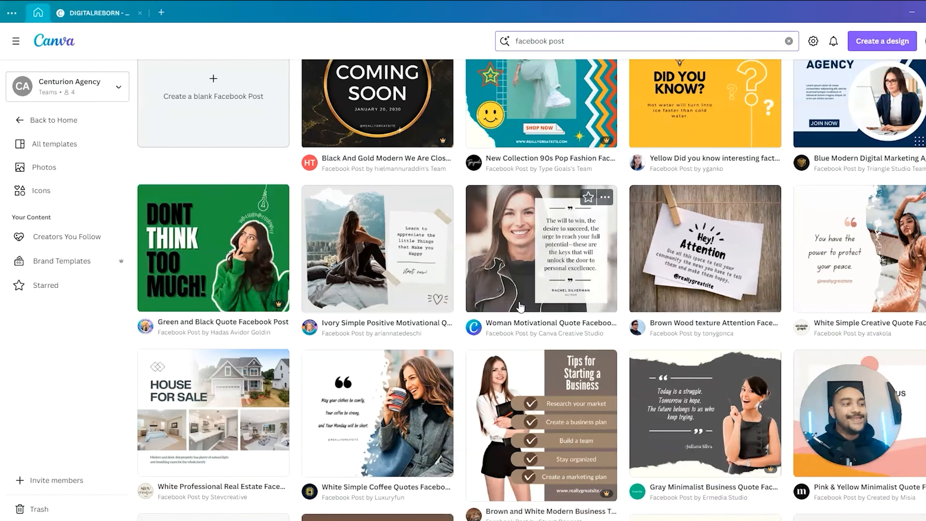
{"action": "scroll", "coordinate": [520, 307], "scroll_direction": "down", "scroll_amount": 7}
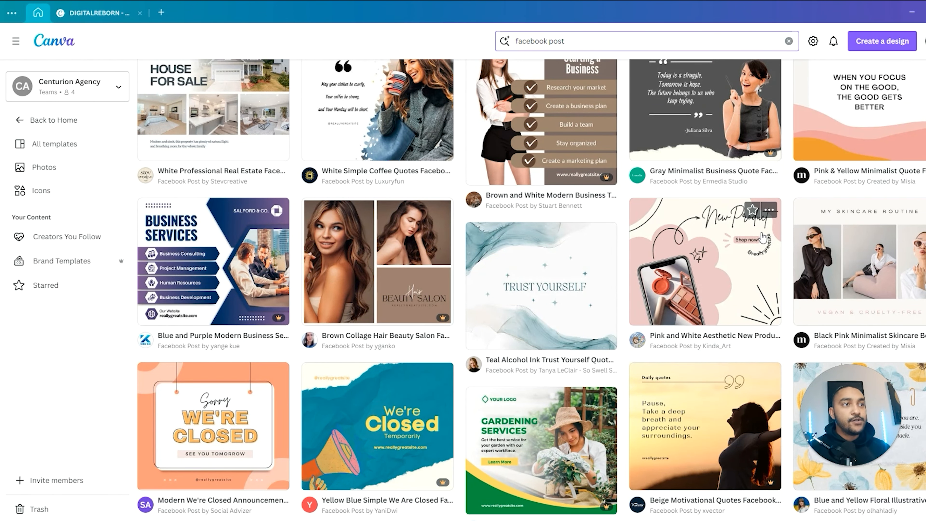
{"action": "scroll", "coordinate": [751, 235], "scroll_direction": "up", "scroll_amount": 3}
{"action": "scroll", "coordinate": [624, 324], "scroll_direction": "down", "scroll_amount": 5}
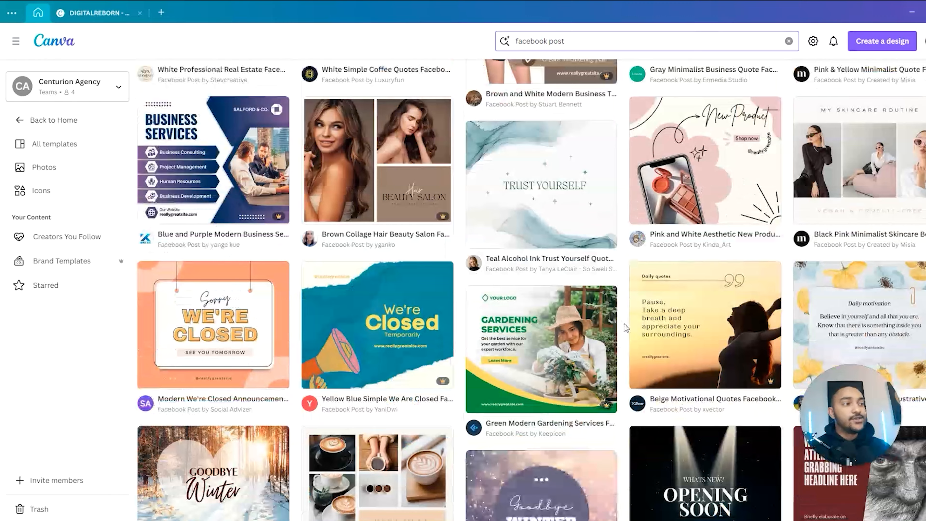
{"action": "scroll", "coordinate": [642, 310], "scroll_direction": "down", "scroll_amount": 5}
{"action": "scroll", "coordinate": [290, 313], "scroll_direction": "up", "scroll_amount": 15}
{"action": "scroll", "coordinate": [291, 313], "scroll_direction": "up", "scroll_amount": 5}
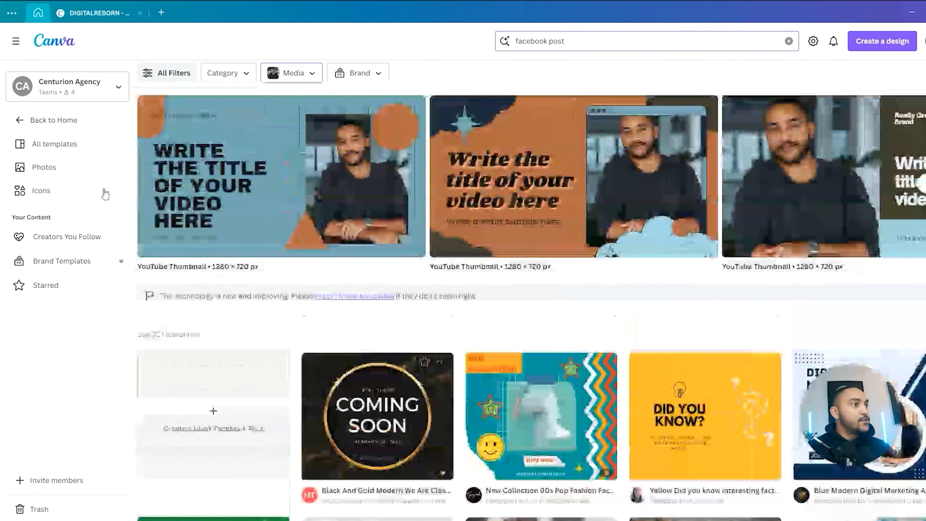
Step: Open the overview of all templates and look through its recommended formats, featured collections, popular topics and suggested designs
{"action": "left_click", "coordinate": [51, 144]}
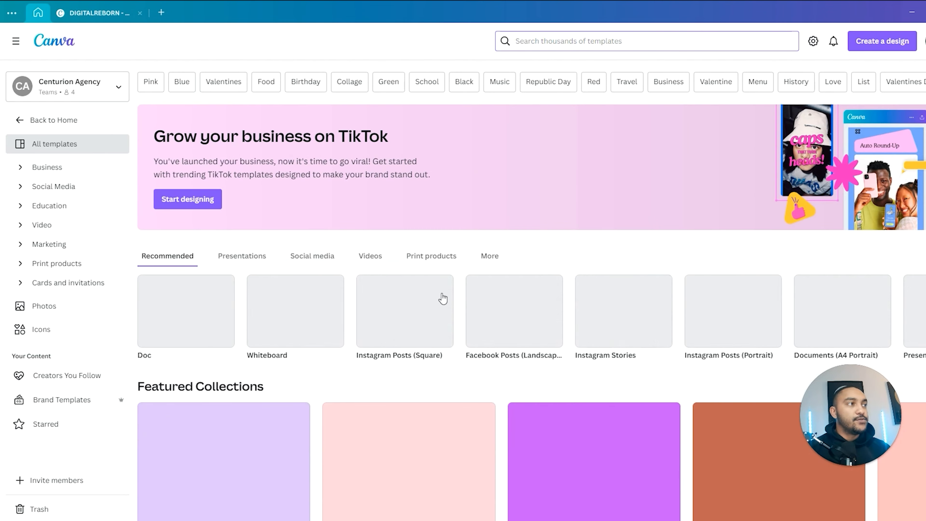
{"action": "scroll", "coordinate": [364, 303], "scroll_direction": "down", "scroll_amount": 3}
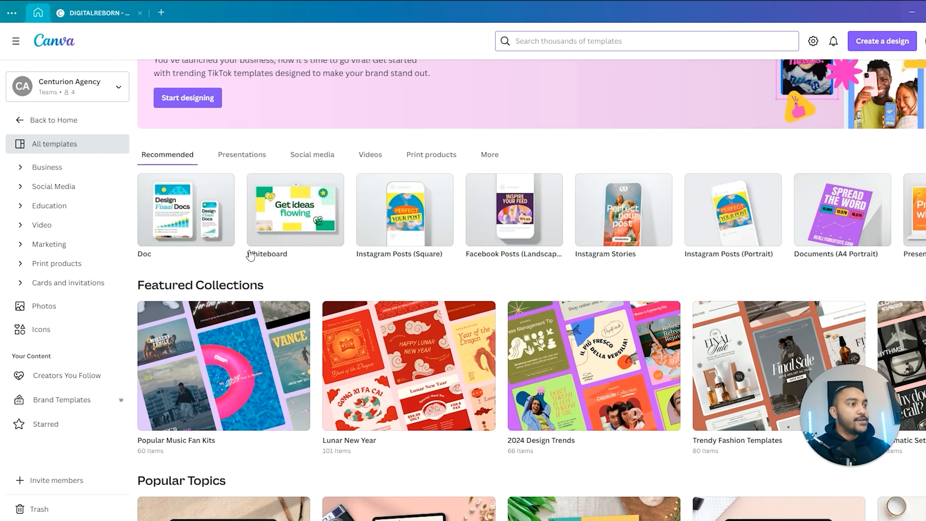
{"action": "scroll", "coordinate": [292, 260], "scroll_direction": "down", "scroll_amount": 5}
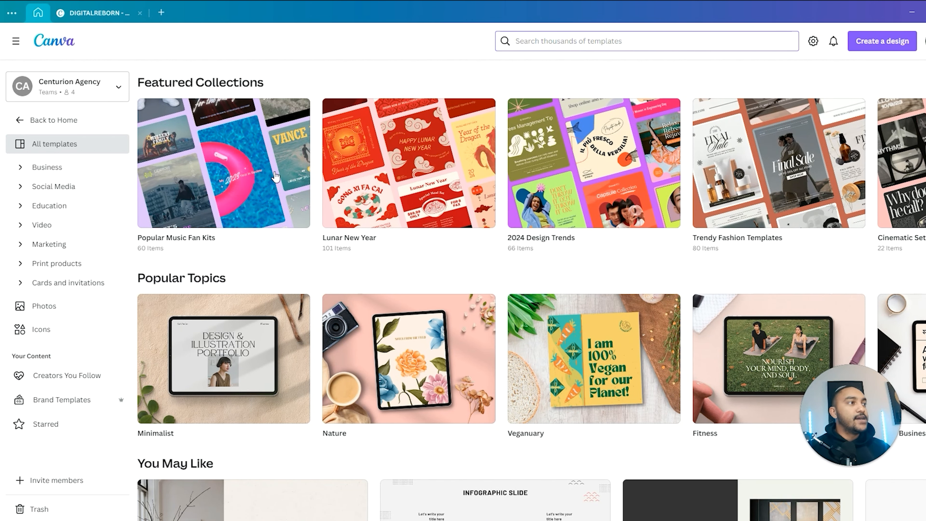
{"action": "scroll", "coordinate": [192, 251], "scroll_direction": "down", "scroll_amount": 5}
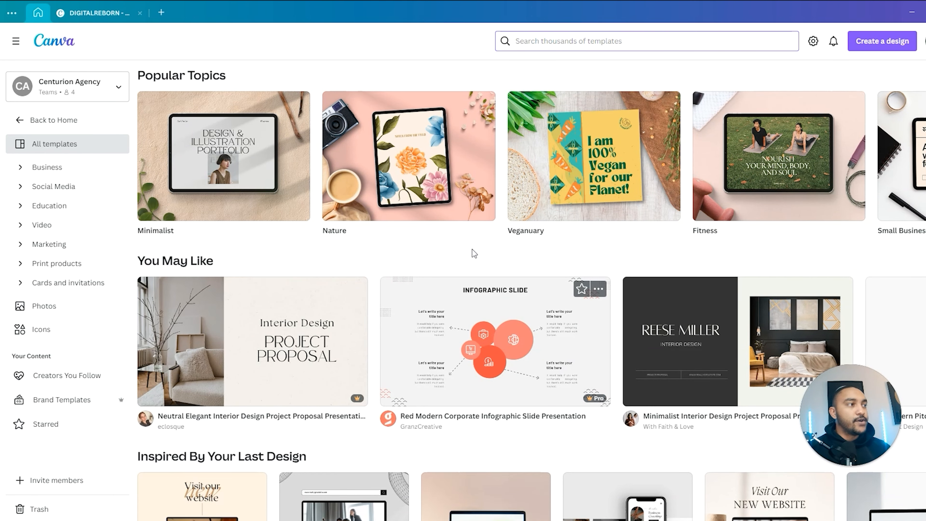
{"action": "scroll", "coordinate": [486, 265], "scroll_direction": "down", "scroll_amount": 3}
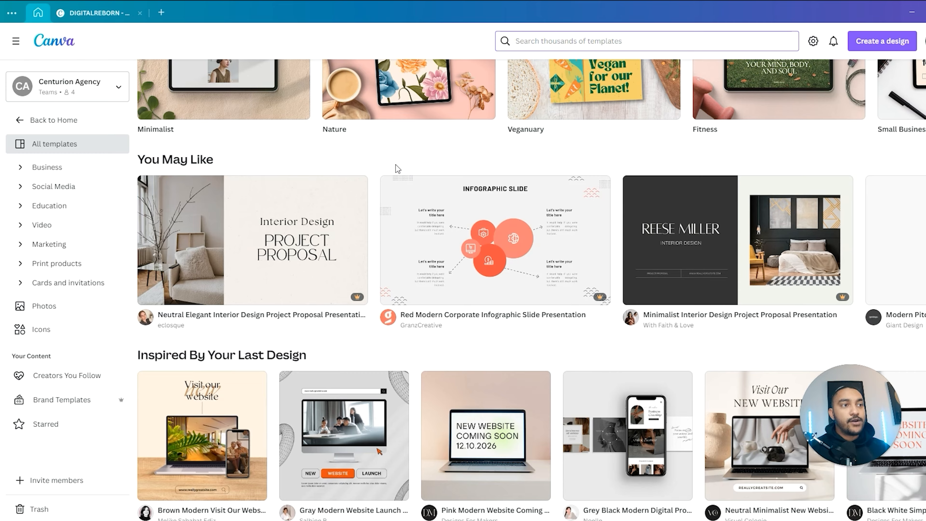
{"action": "scroll", "coordinate": [415, 254], "scroll_direction": "down", "scroll_amount": 5}
{"action": "scroll", "coordinate": [415, 253], "scroll_direction": "down", "scroll_amount": 4}
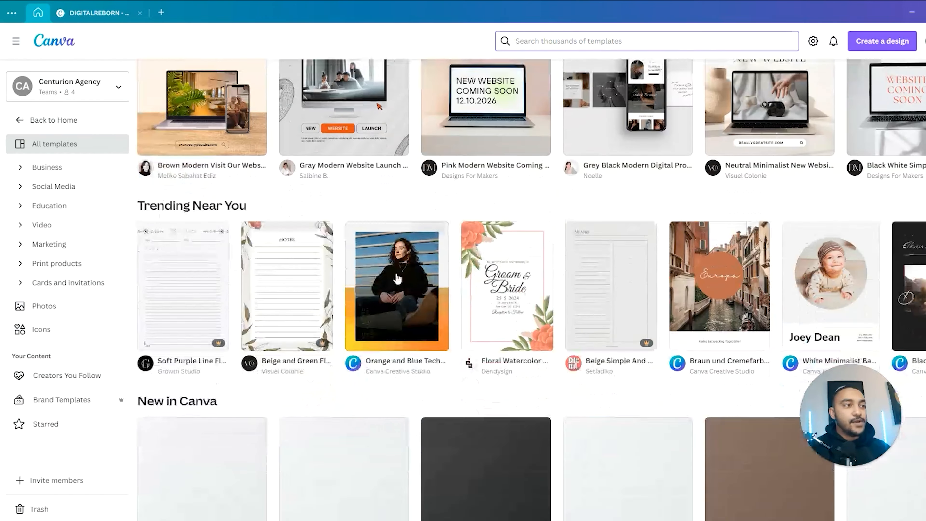
{"action": "scroll", "coordinate": [411, 290], "scroll_direction": "up", "scroll_amount": 7}
{"action": "scroll", "coordinate": [412, 290], "scroll_direction": "up", "scroll_amount": 15}
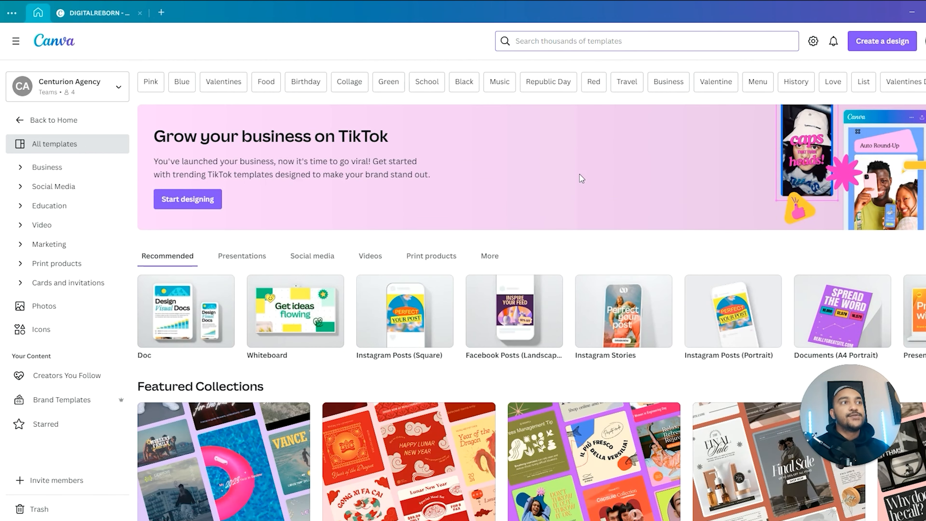
Step: Search the templates for "voyage" and view the matching designs
{"action": "left_click", "coordinate": [631, 41]}
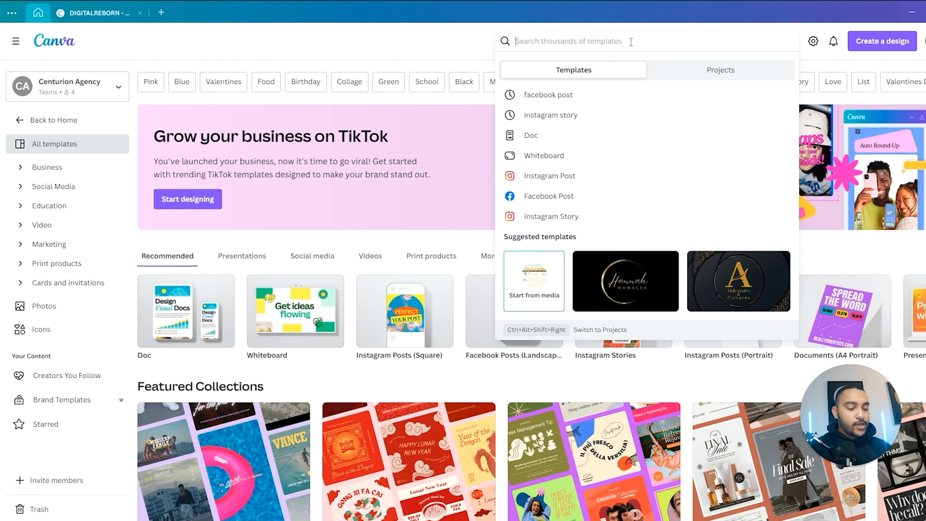
{"action": "type", "text": "voyage"}
{"action": "key", "text": "Return"}
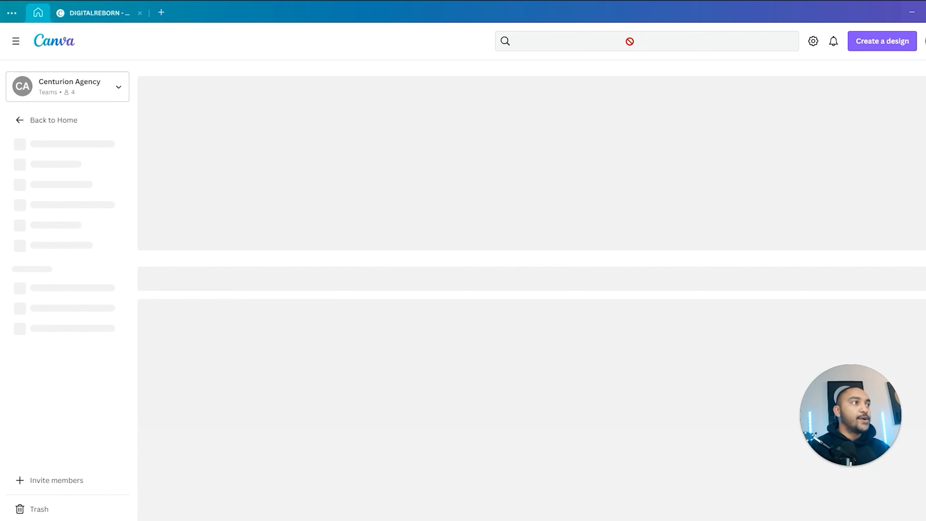
{"action": "scroll", "coordinate": [569, 215], "scroll_direction": "down", "scroll_amount": 5}
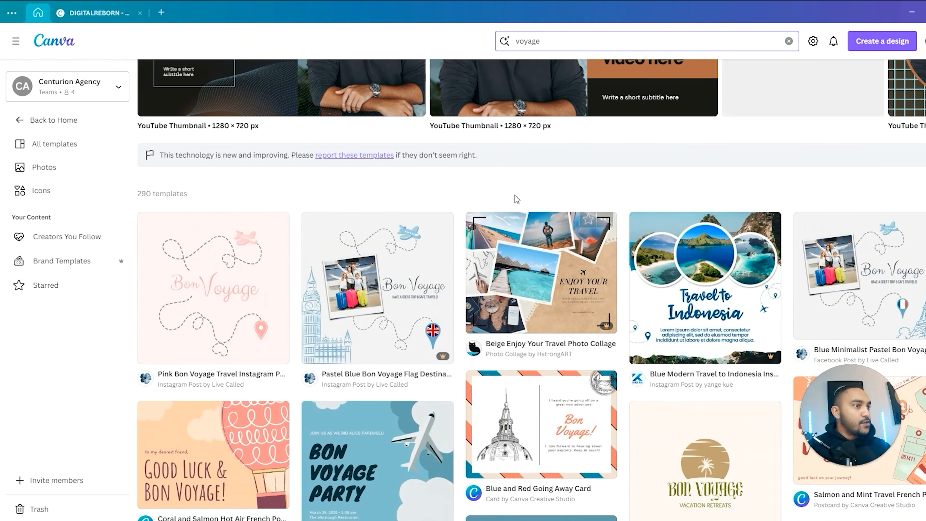
Step: Change the search term to "instagram story voyage", run the search and look through the matching travel story templates
{"action": "left_click_drag", "start_coordinate": [589, 35], "coordinate": [485, 32]}
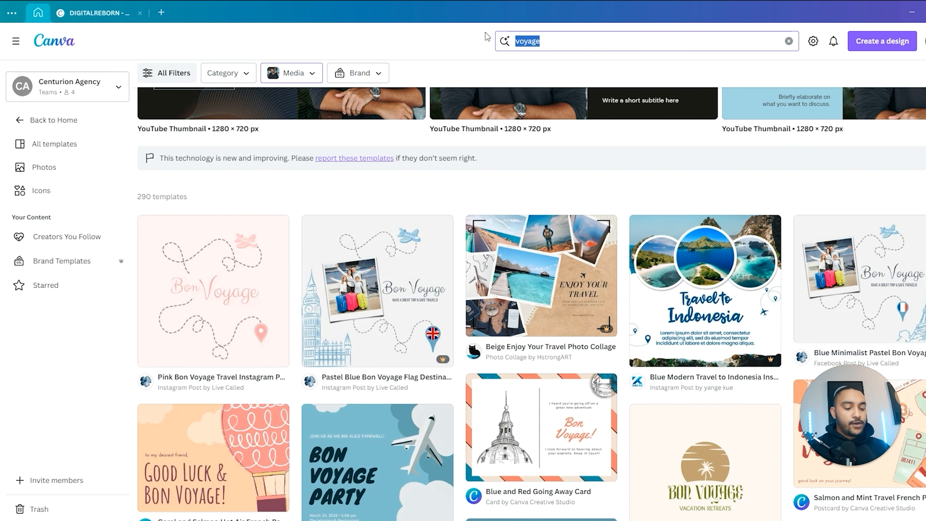
{"action": "type", "text": "i"}
{"action": "key", "text": "BackSpace"}
{"action": "type", "text": "ins"}
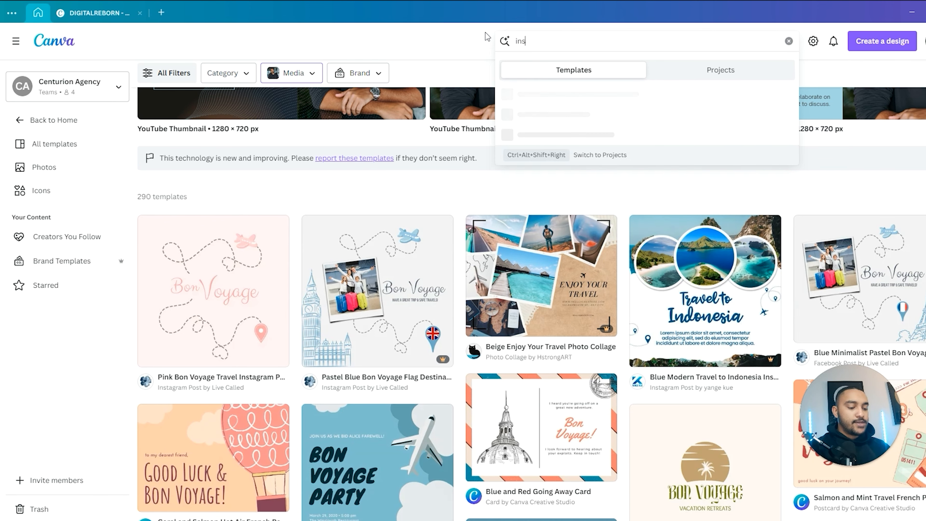
{"action": "type", "text": "tagra mstory"}
{"action": "key", "text": "BackSpace"}
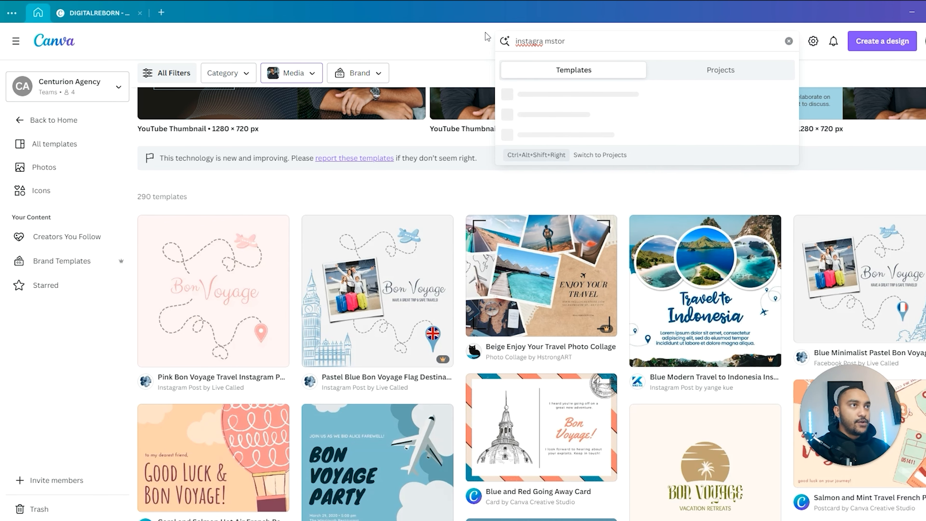
{"action": "key", "text": "BackSpace"}
{"action": "key", "text": "BackSpace"}
{"action": "key", "text": "BackSpace"}
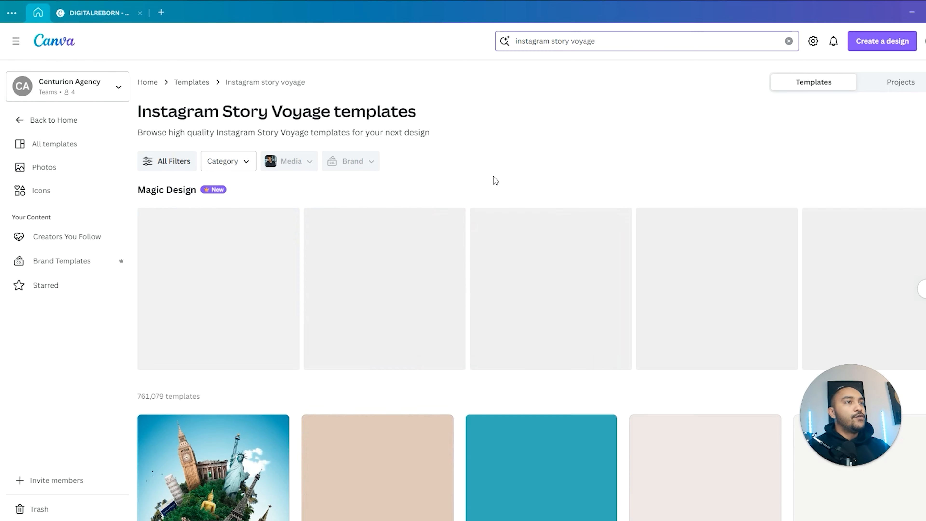
{"action": "scroll", "coordinate": [452, 248], "scroll_direction": "down", "scroll_amount": 4}
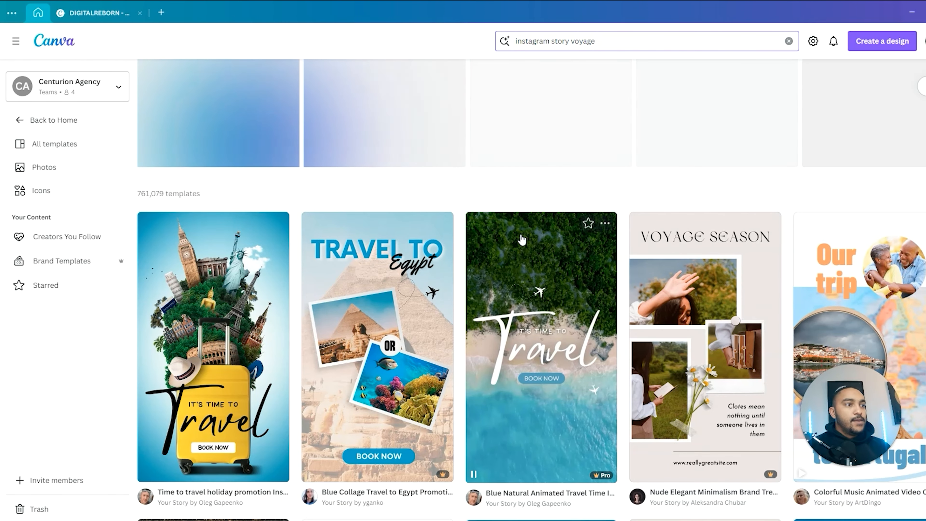
{"action": "scroll", "coordinate": [511, 219], "scroll_direction": "down", "scroll_amount": 3}
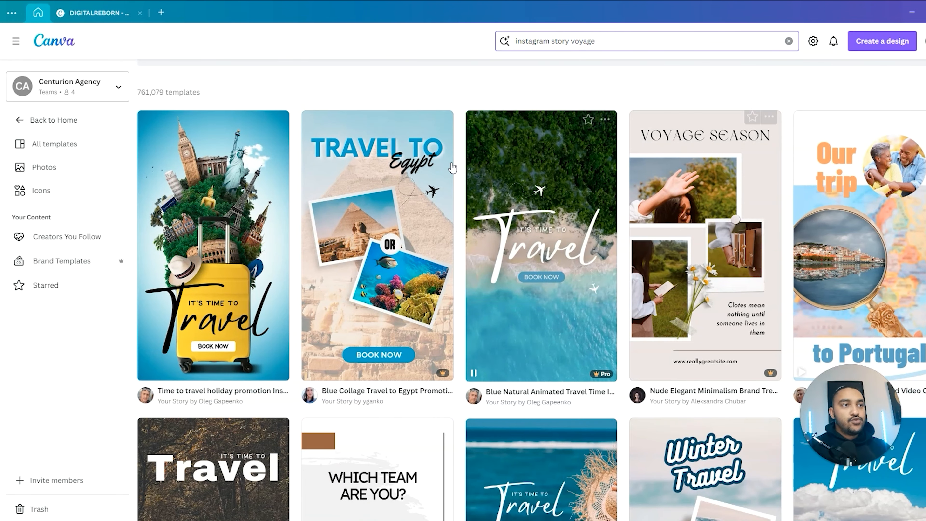
Step: Look through the travel story results and open the details of the Beige Minimalist Notification Daily Reminder Instagram Story template
{"action": "scroll", "coordinate": [252, 218], "scroll_direction": "down", "scroll_amount": 1}
{"action": "scroll", "coordinate": [252, 218], "scroll_direction": "down", "scroll_amount": 10}
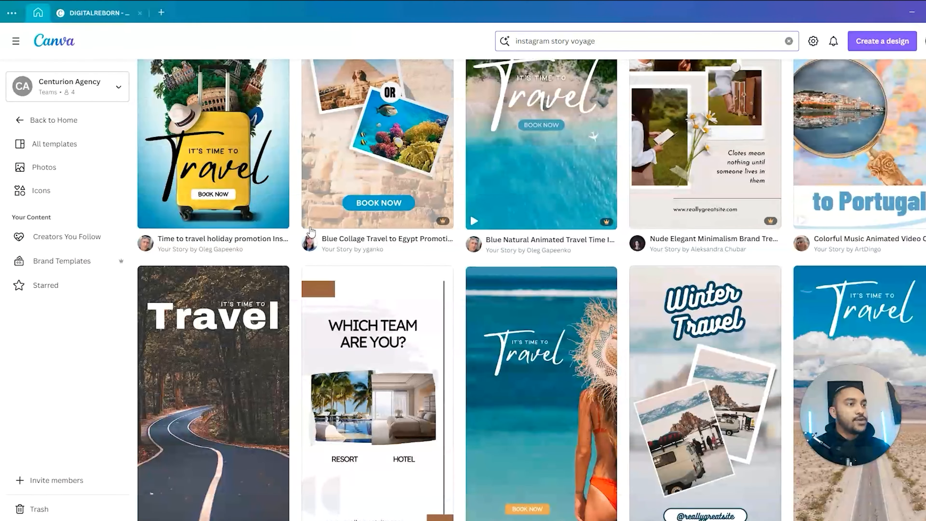
{"action": "scroll", "coordinate": [464, 223], "scroll_direction": "up", "scroll_amount": 10}
{"action": "scroll", "coordinate": [463, 224], "scroll_direction": "down", "scroll_amount": 7}
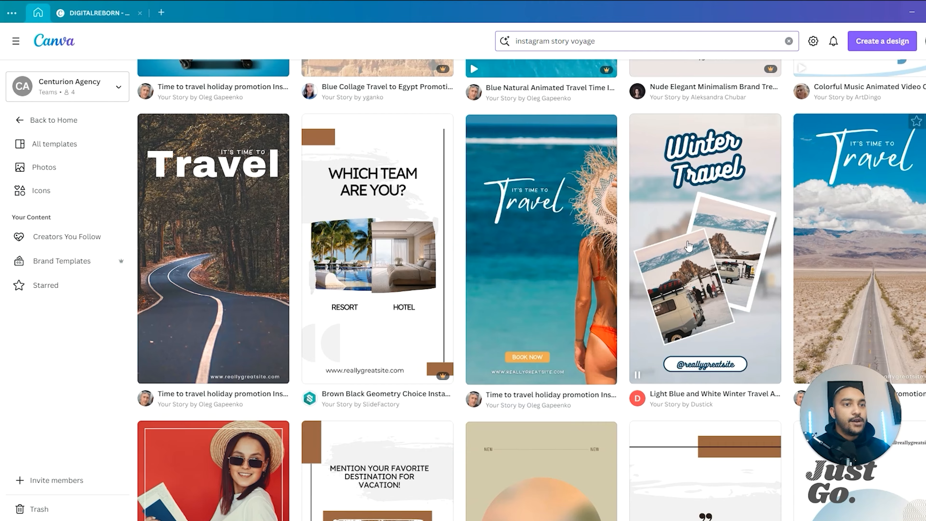
{"action": "scroll", "coordinate": [693, 285], "scroll_direction": "down", "scroll_amount": 4}
{"action": "scroll", "coordinate": [604, 286], "scroll_direction": "down", "scroll_amount": 10}
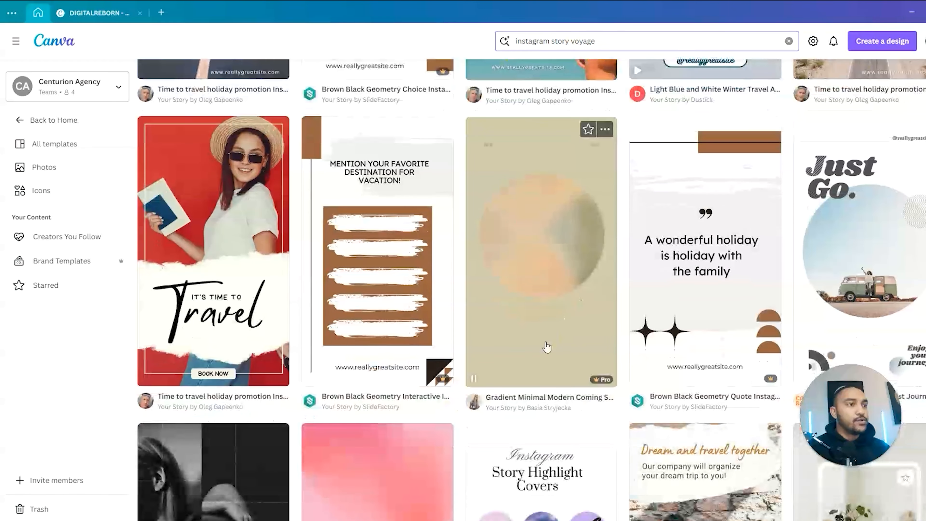
{"action": "scroll", "coordinate": [560, 330], "scroll_direction": "down", "scroll_amount": 3}
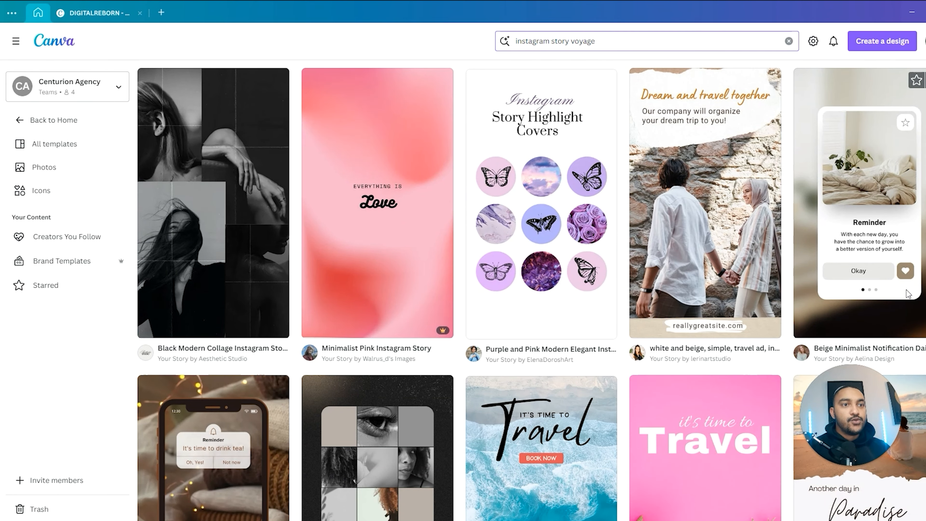
{"action": "left_click", "coordinate": [858, 240]}
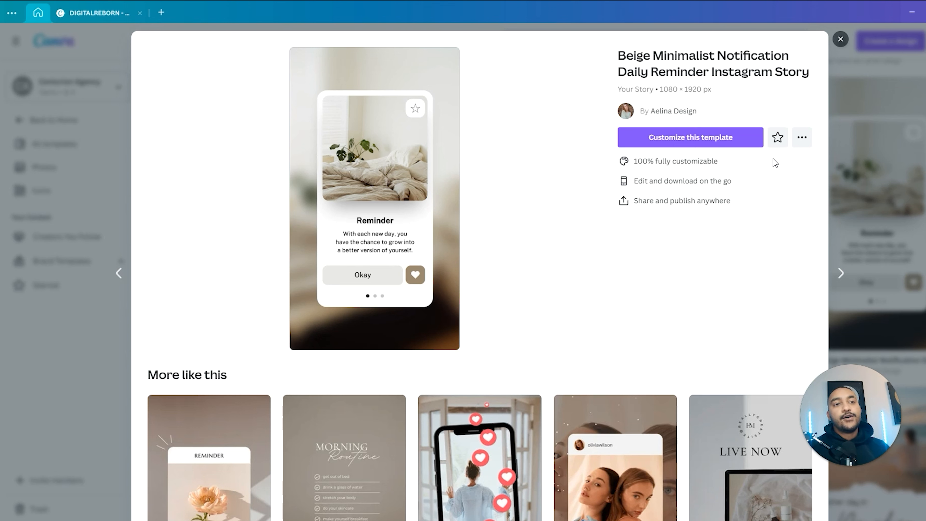
Step: Copy the share link of the Beige Minimalist template and close its preview
{"action": "left_click", "coordinate": [801, 139]}
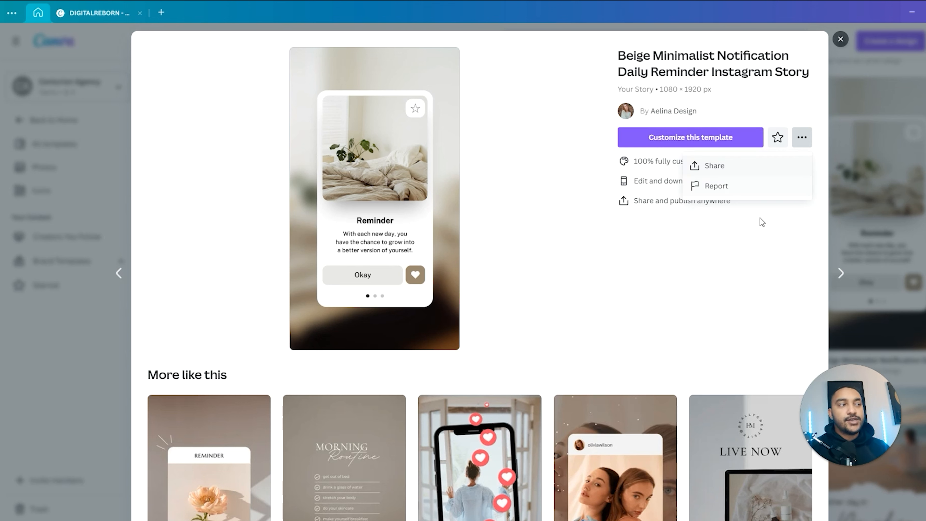
{"action": "left_click", "coordinate": [738, 169]}
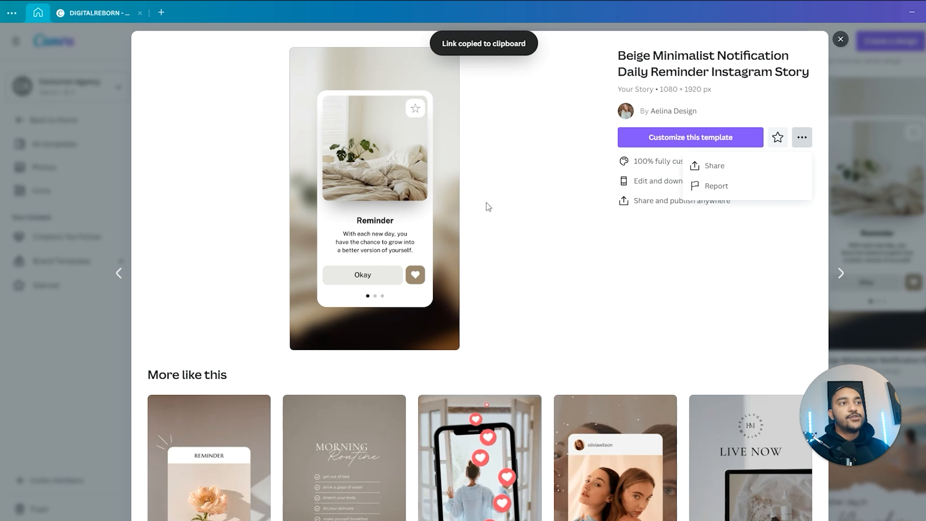
{"action": "left_click", "coordinate": [583, 237]}
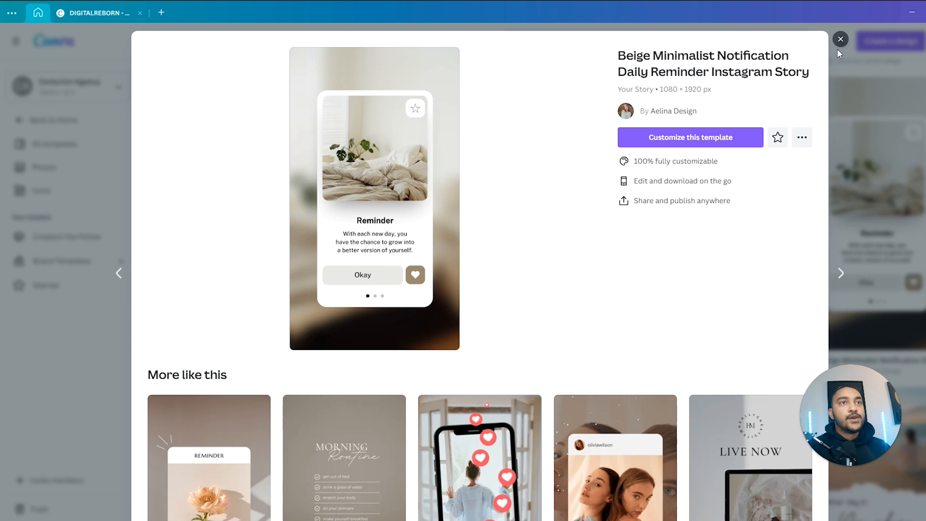
{"action": "left_click", "coordinate": [841, 39]}
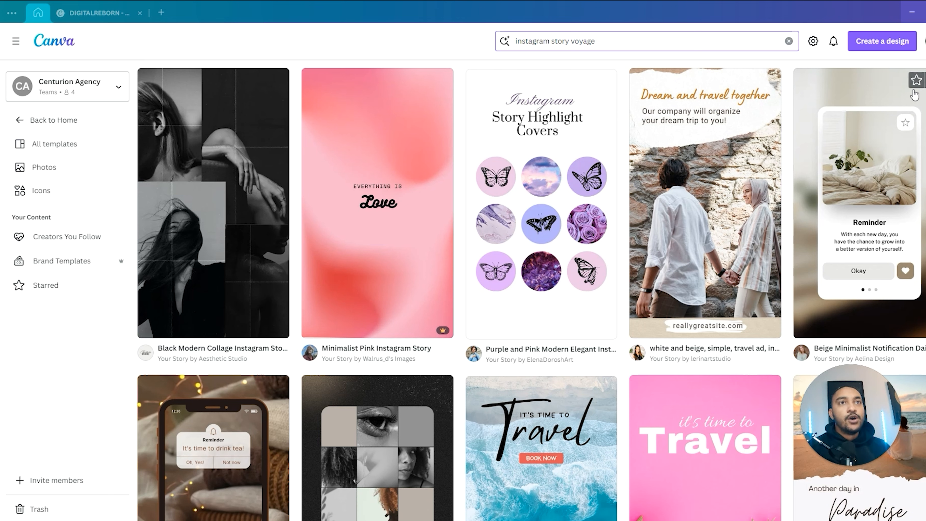
Step: Look through the preset formats offered for creating a new design
{"action": "left_click", "coordinate": [882, 41]}
{"action": "scroll", "coordinate": [878, 182], "scroll_direction": "down", "scroll_amount": 4}
{"action": "scroll", "coordinate": [820, 263], "scroll_direction": "down", "scroll_amount": 2}
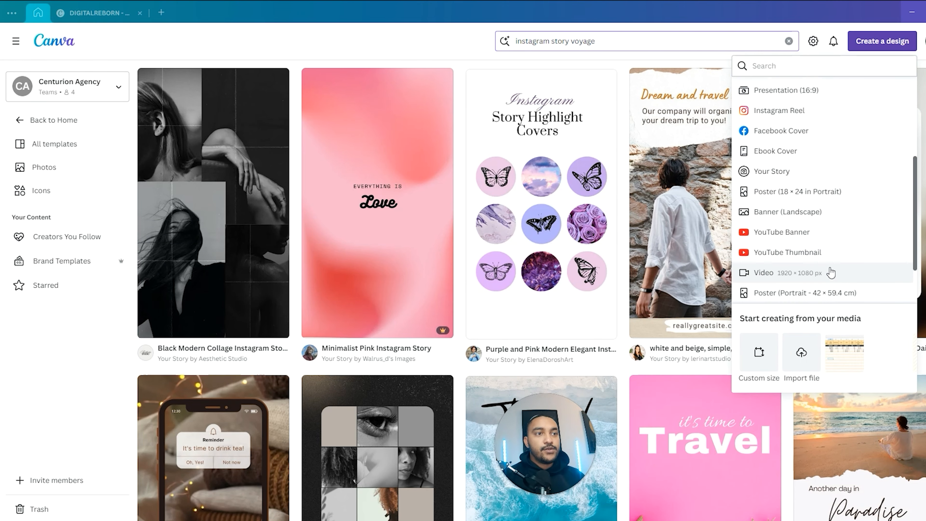
{"action": "scroll", "coordinate": [783, 248], "scroll_direction": "up", "scroll_amount": 10}
Step: Enter a custom design size of 1080 × 1080 px and change the width to 1920 px
{"action": "left_click", "coordinate": [769, 364]}
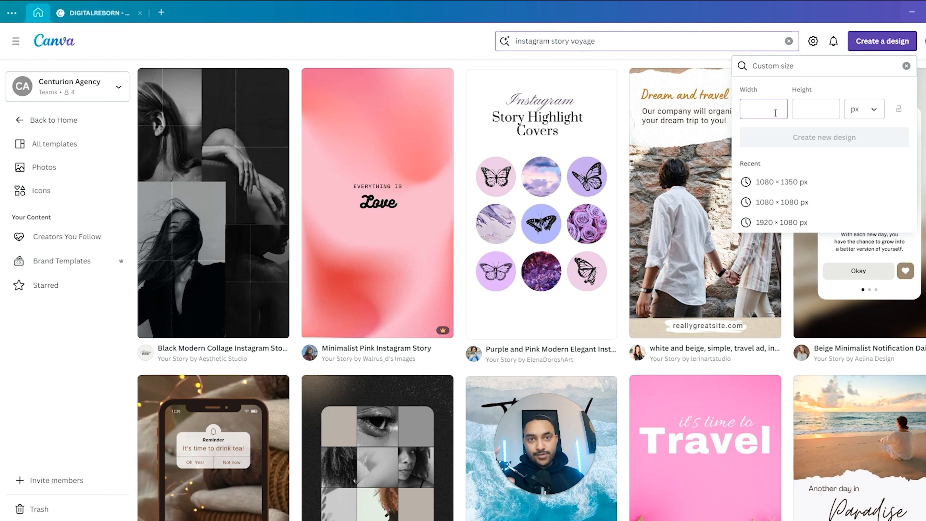
{"action": "left_click", "coordinate": [800, 110]}
{"action": "type", "text": "1080"}
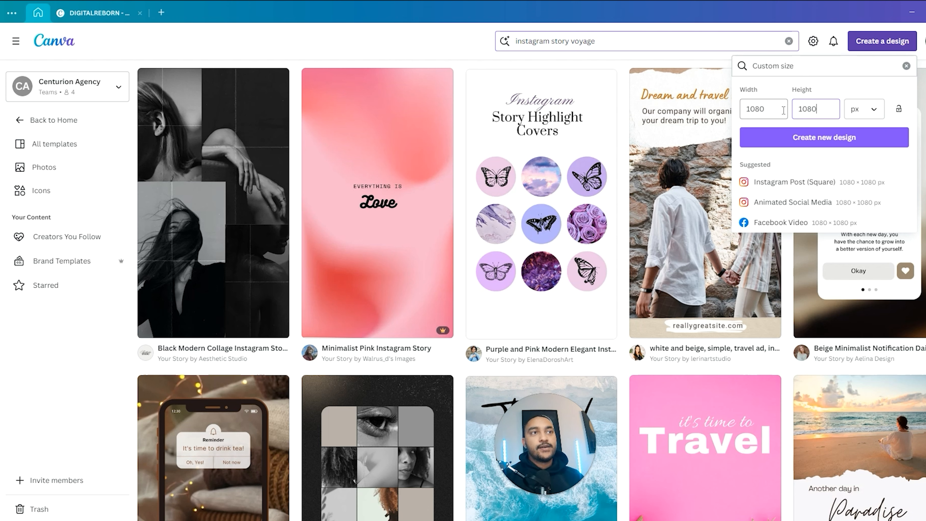
{"action": "left_click", "coordinate": [772, 109]}
{"action": "type", "text": "920"}
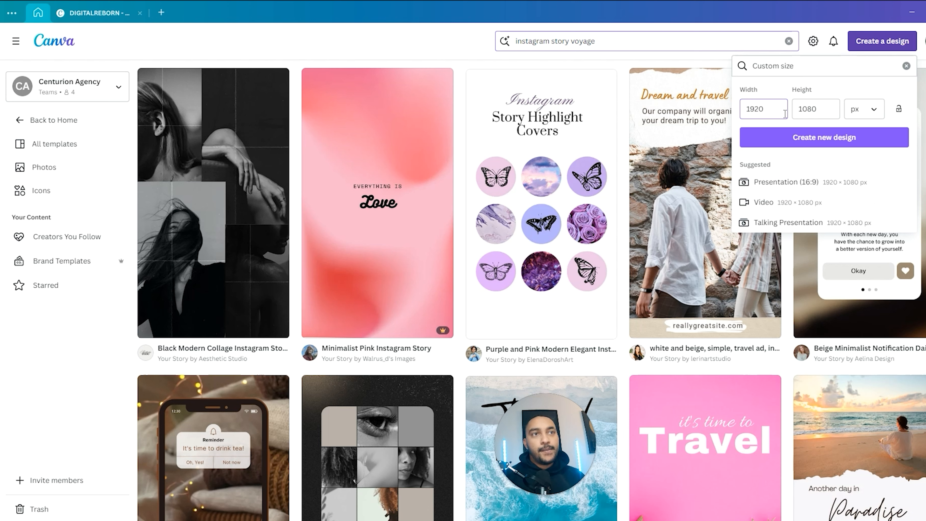
{"action": "left_click", "coordinate": [826, 110]}
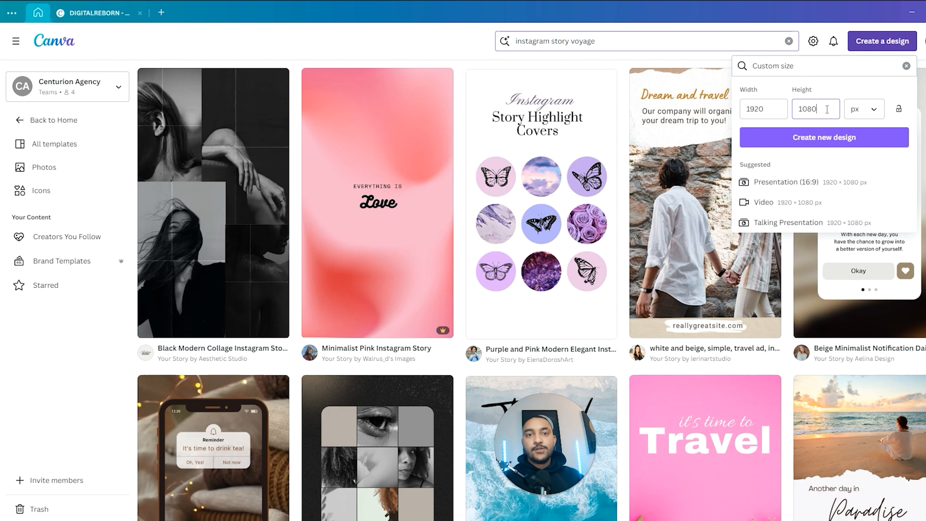
Step: Change the custom design size to a width of 1080 px and a height of 1920 px
{"action": "left_click", "coordinate": [741, 112]}
{"action": "double_click", "coordinate": [740, 113]}
{"action": "type", "text": "1080"}
{"action": "key", "text": "Tab"}
{"action": "type", "text": "1920"}
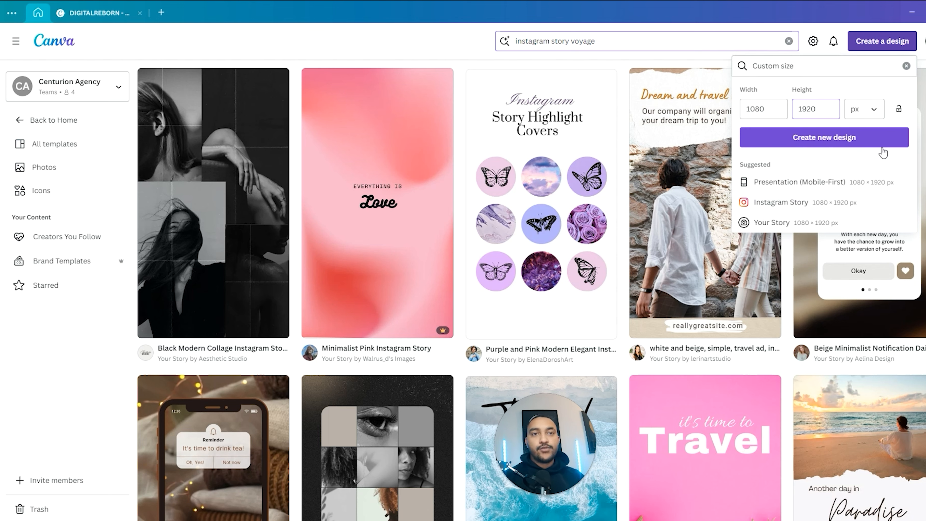
Step: Open the Beige Minimalist Notification Daily Reminder template for customizing in the editor and accept all cookies
{"action": "left_click", "coordinate": [846, 330]}
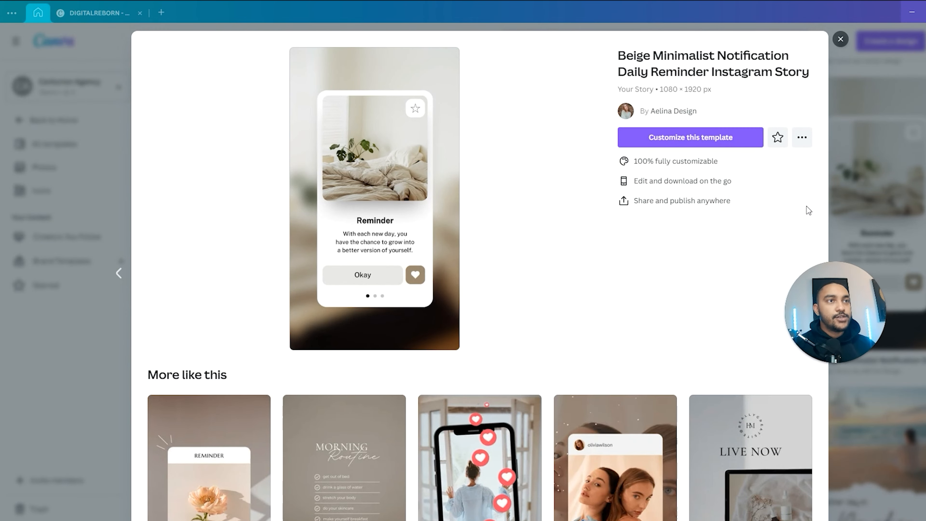
{"action": "left_click", "coordinate": [702, 139]}
{"action": "left_click_drag", "start_coordinate": [836, 314], "coordinate": [874, 272]}
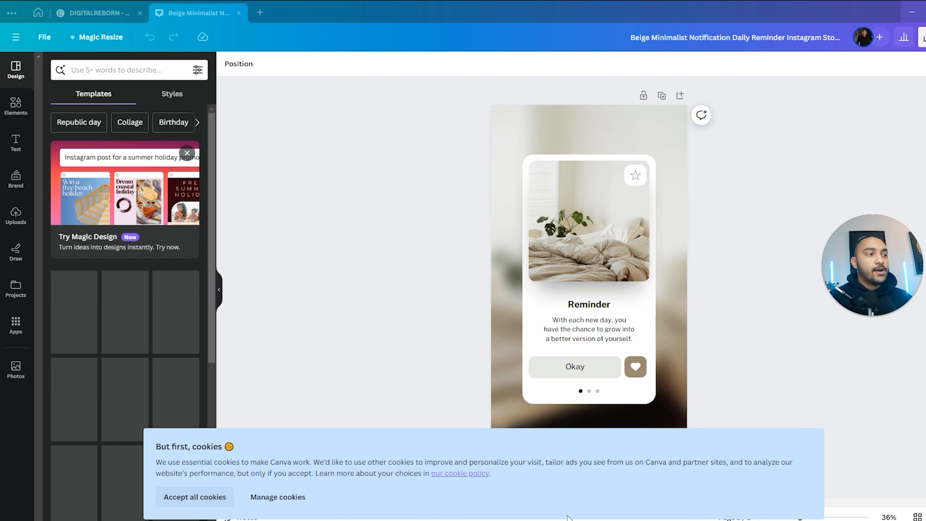
{"action": "left_click", "coordinate": [204, 502]}
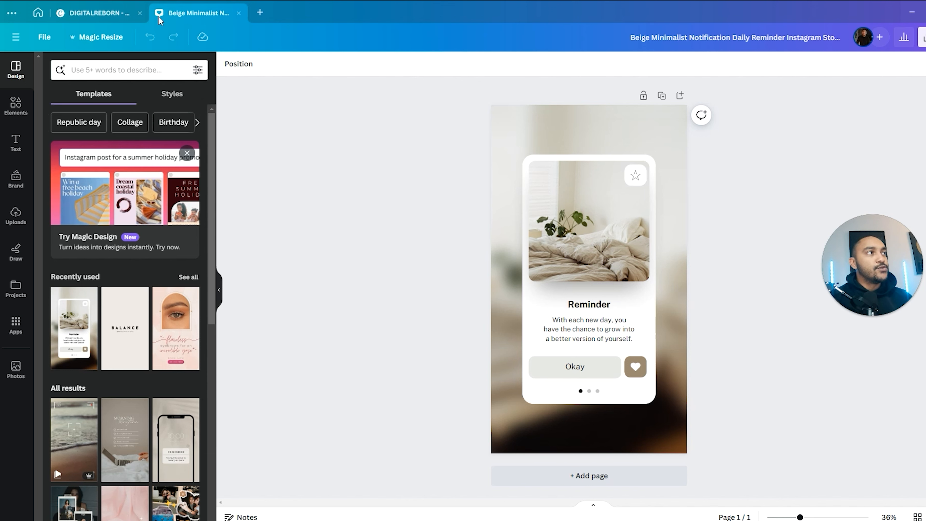
Step: Leave the template preview, go back to the home page and check the recent designs for the new story design
{"action": "left_click", "coordinate": [40, 14]}
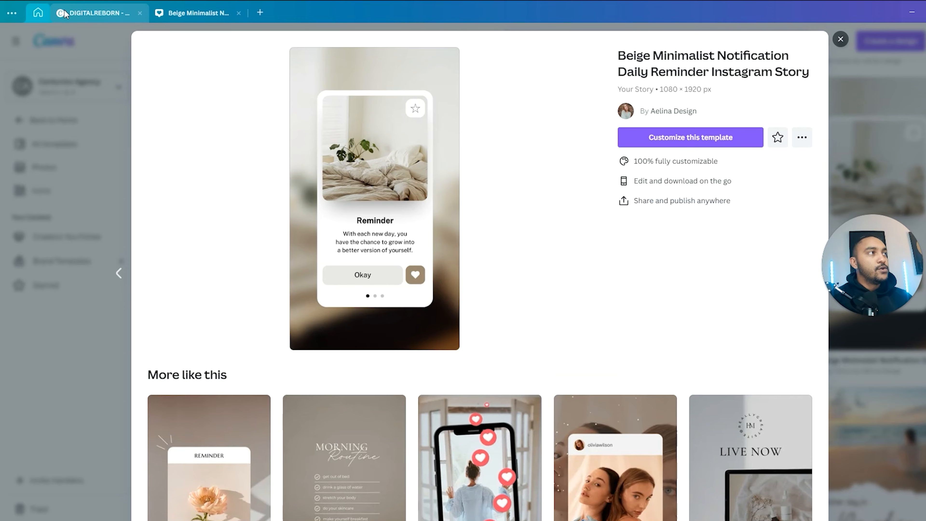
{"action": "left_click", "coordinate": [84, 86]}
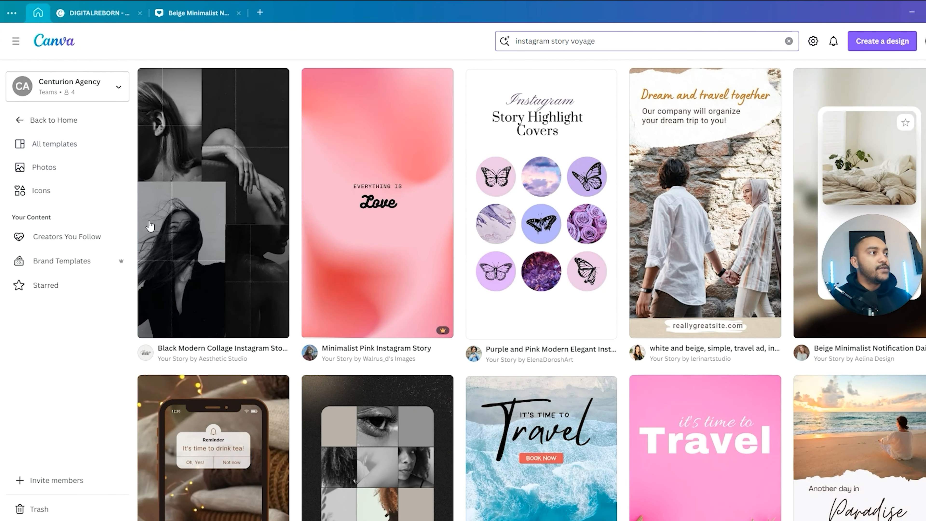
{"action": "left_click", "coordinate": [22, 121]}
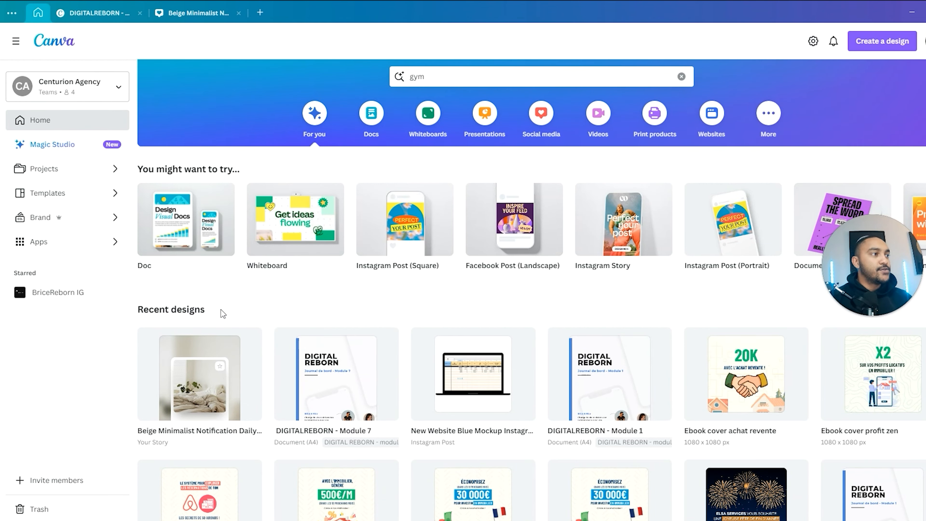
{"action": "scroll", "coordinate": [223, 314], "scroll_direction": "down", "scroll_amount": 3}
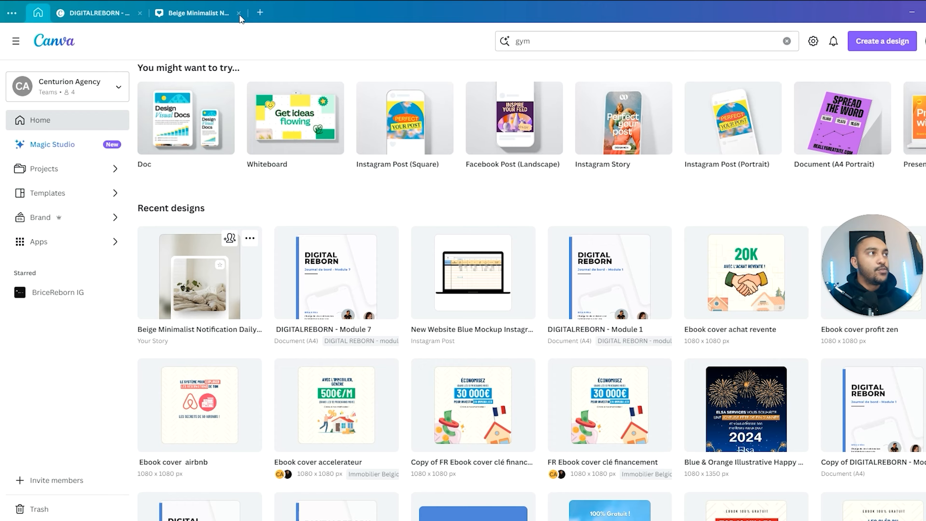
Step: Return to the open story design and rename it "voyage instagram post"
{"action": "left_click", "coordinate": [230, 17]}
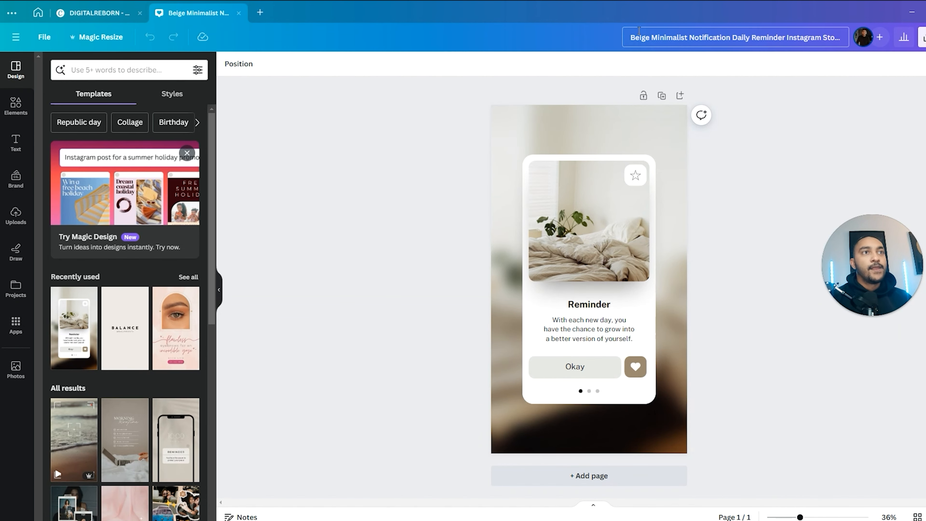
{"action": "left_click", "coordinate": [710, 37]}
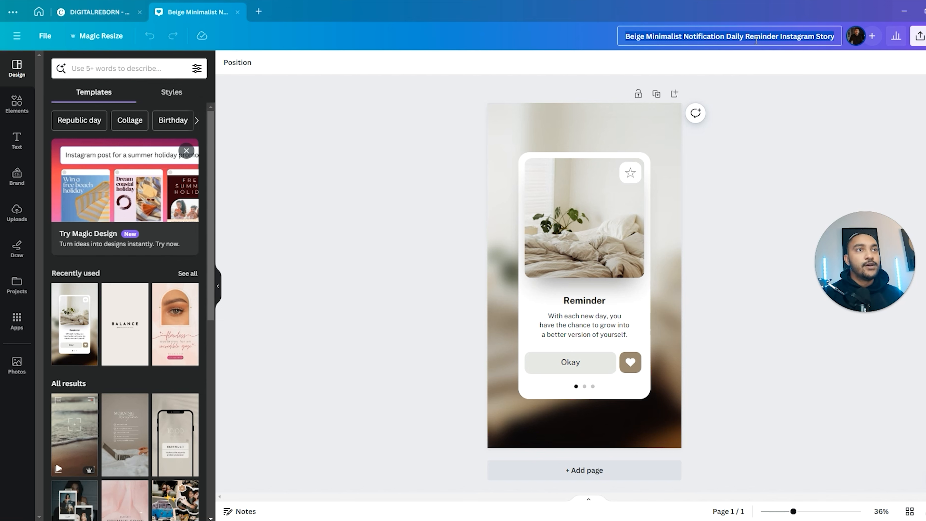
{"action": "type", "text": "vya"}
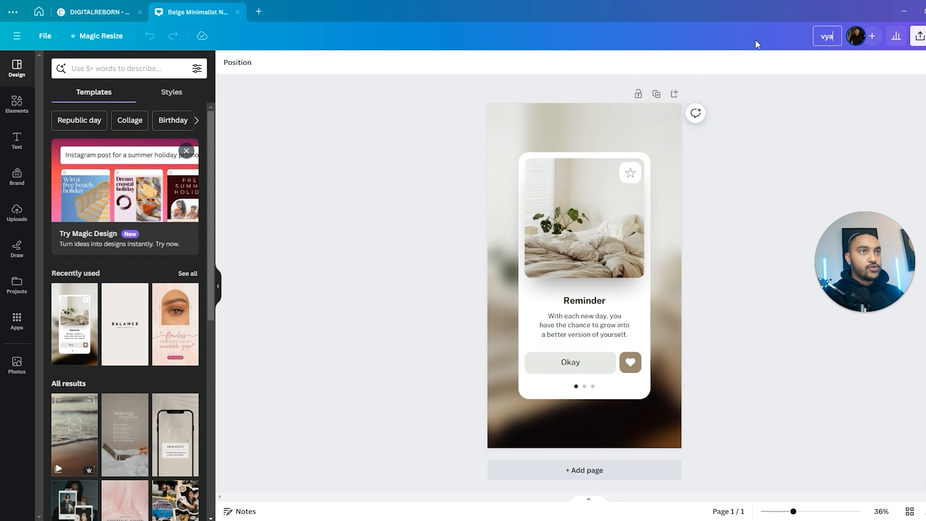
{"action": "key", "text": "BackSpace"}
{"action": "key", "text": "BackSpace"}
{"action": "type", "text": "oyage pos"}
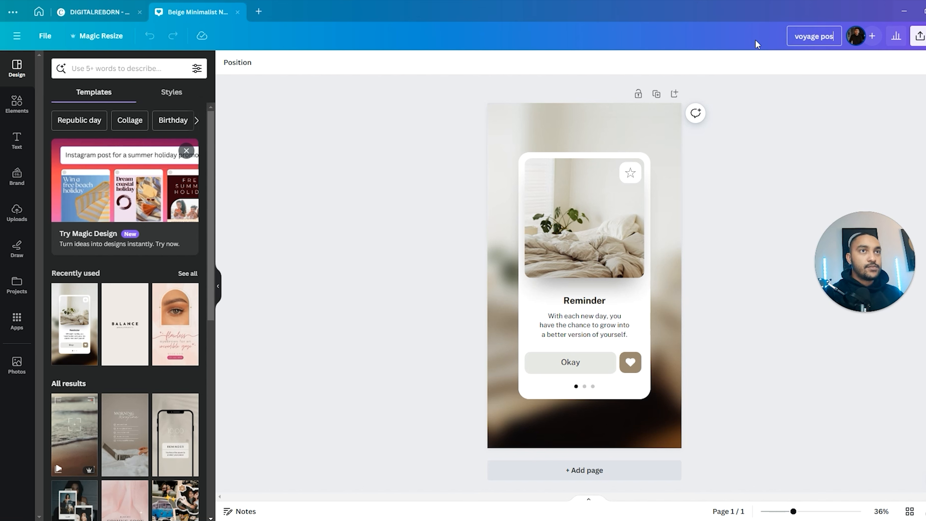
{"action": "key", "text": "BackSpace"}
{"action": "key", "text": "BackSpace"}
{"action": "key", "text": "BackSpace"}
{"action": "type", "text": "insta"}
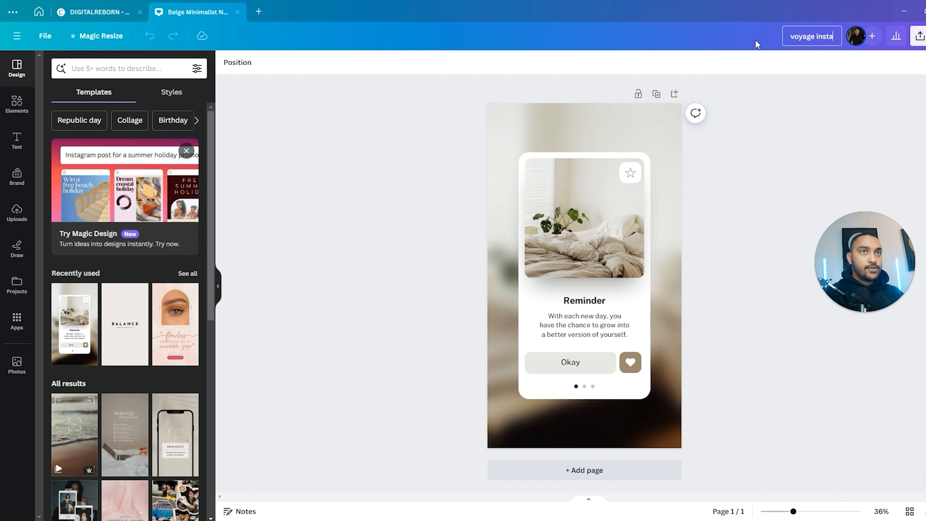
{"action": "type", "text": "gram post"}
{"action": "key", "text": "Return"}
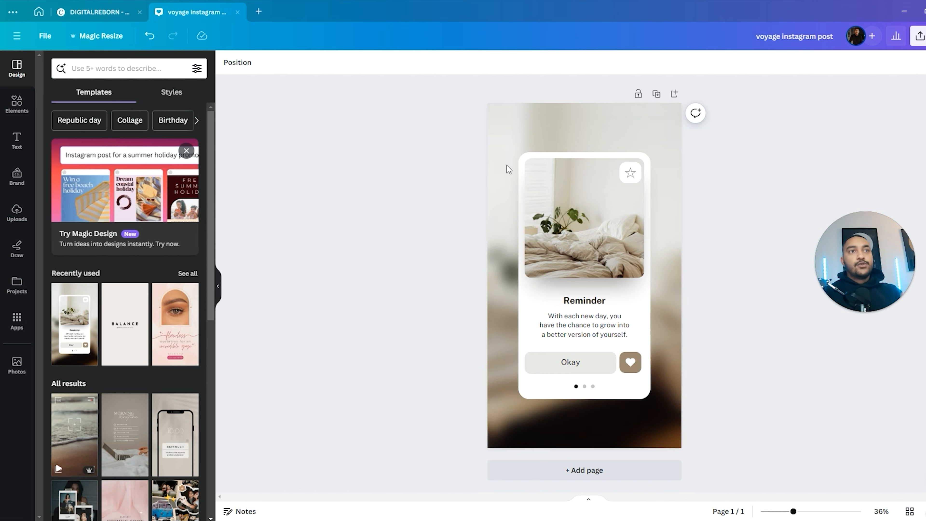
Step: Go back to the home page, close the renamed design and check the recent designs
{"action": "left_click", "coordinate": [39, 12]}
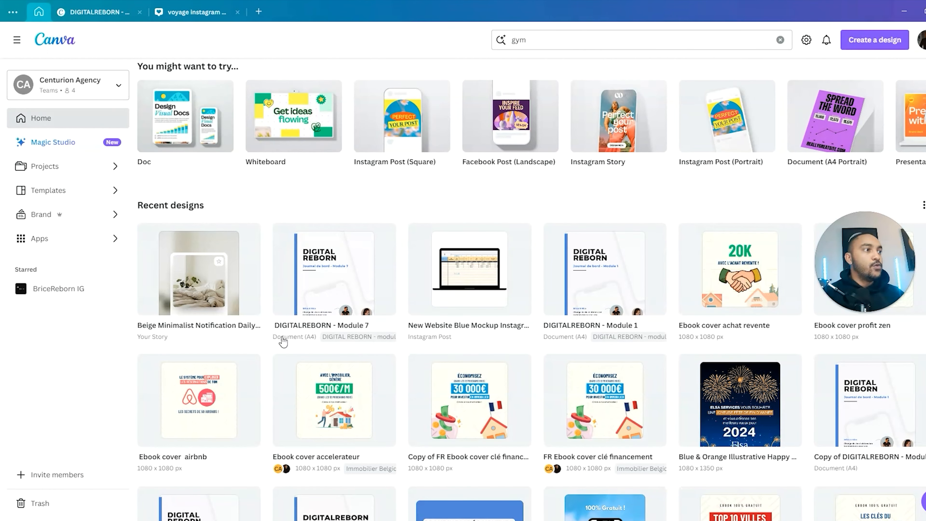
{"action": "left_click", "coordinate": [237, 12]}
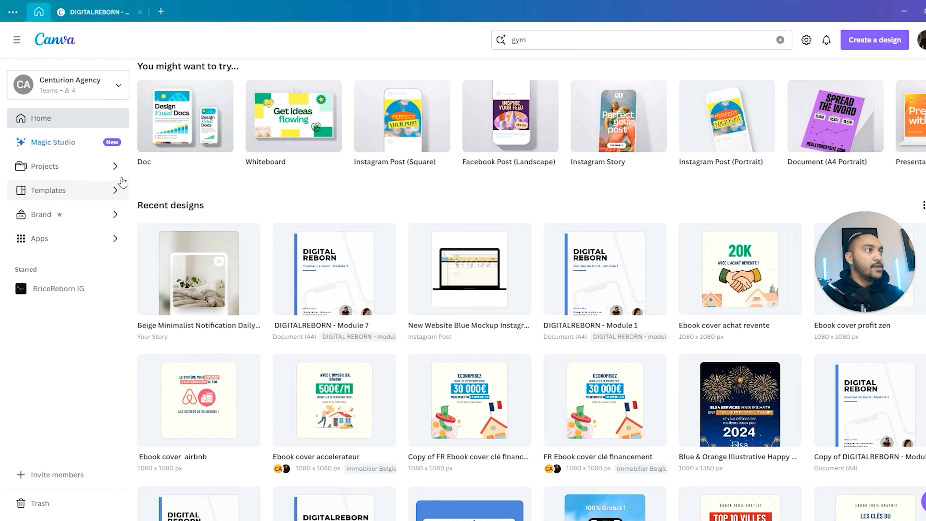
{"action": "scroll", "coordinate": [326, 306], "scroll_direction": "up", "scroll_amount": 2}
{"action": "scroll", "coordinate": [320, 305], "scroll_direction": "down", "scroll_amount": 3}
{"action": "scroll", "coordinate": [321, 304], "scroll_direction": "up", "scroll_amount": 1}
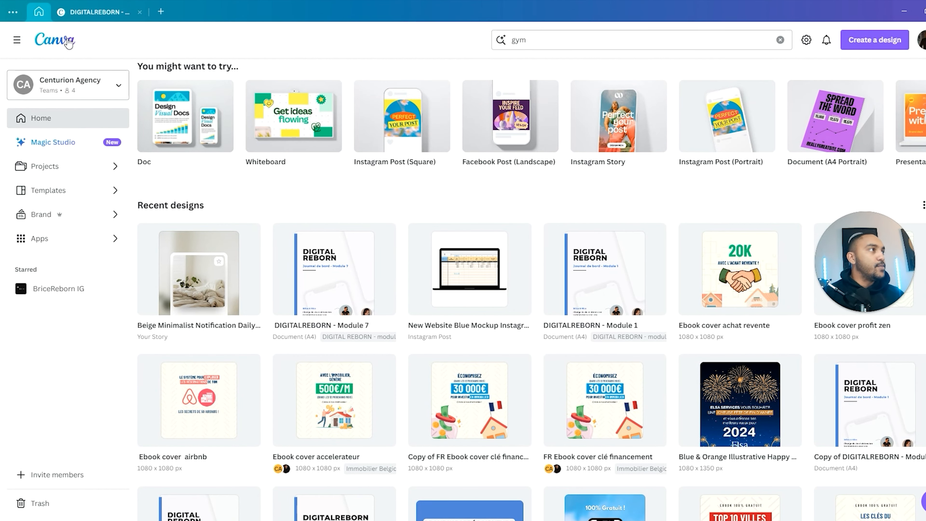
Step: Refresh the home page by visiting the templates overview, and reopen the story design from the recent designs
{"action": "left_click", "coordinate": [55, 191]}
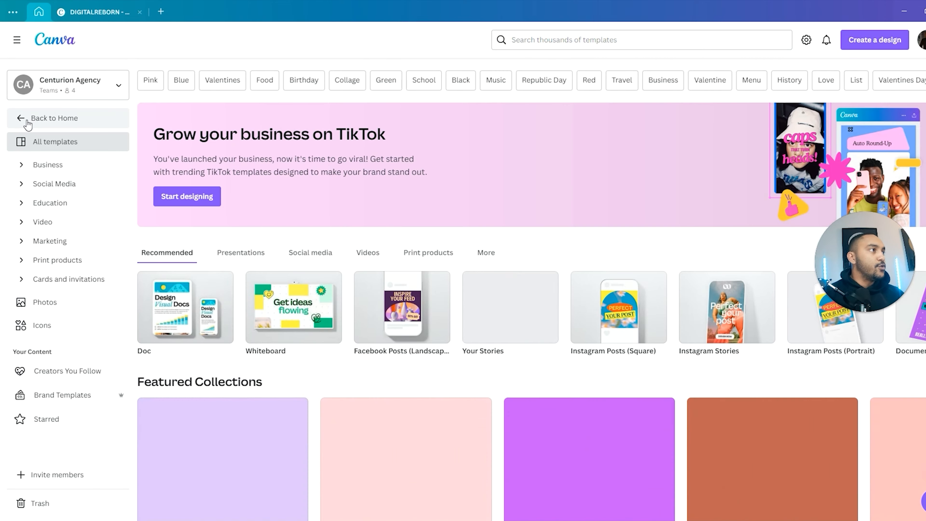
{"action": "left_click", "coordinate": [28, 122]}
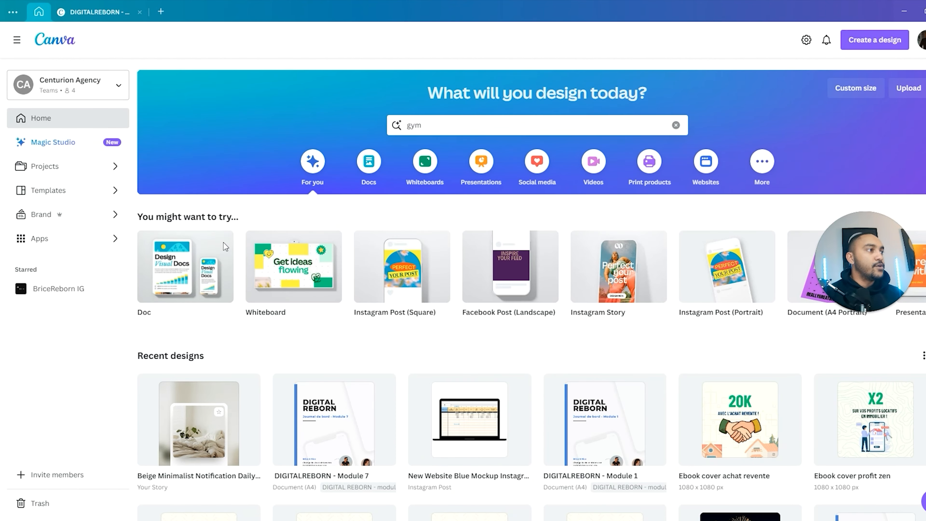
{"action": "scroll", "coordinate": [204, 324], "scroll_direction": "down", "scroll_amount": 2}
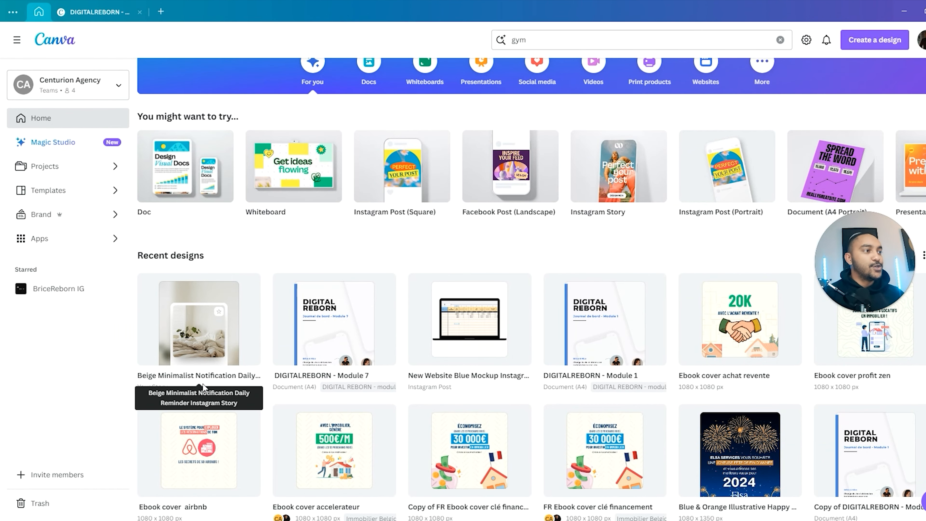
{"action": "left_click", "coordinate": [216, 356]}
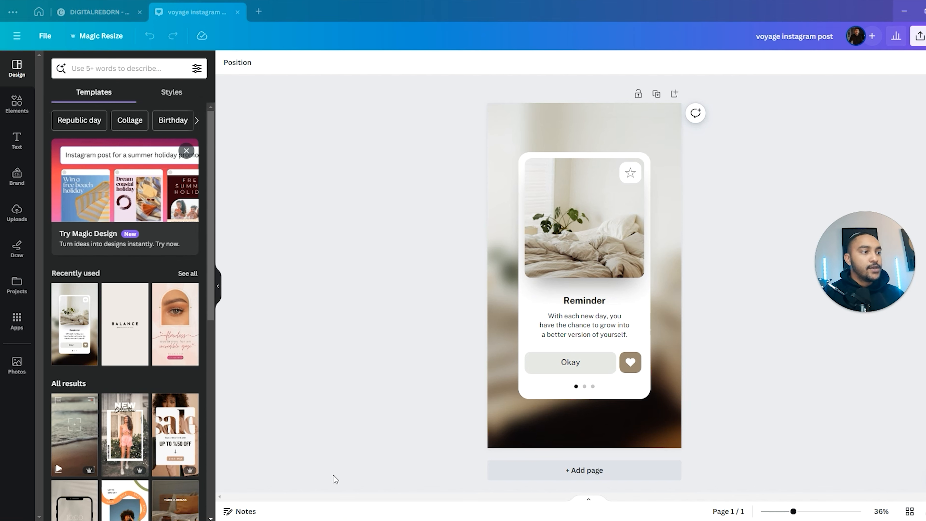
Step: Duplicate the story page in the voyage instagram post design
{"action": "mouse_move", "coordinate": [793, 511]}
{"action": "left_mouse_down"}
{"action": "mouse_move", "coordinate": [833, 511]}
{"action": "mouse_move", "coordinate": [794, 511]}
{"action": "left_mouse_up"}
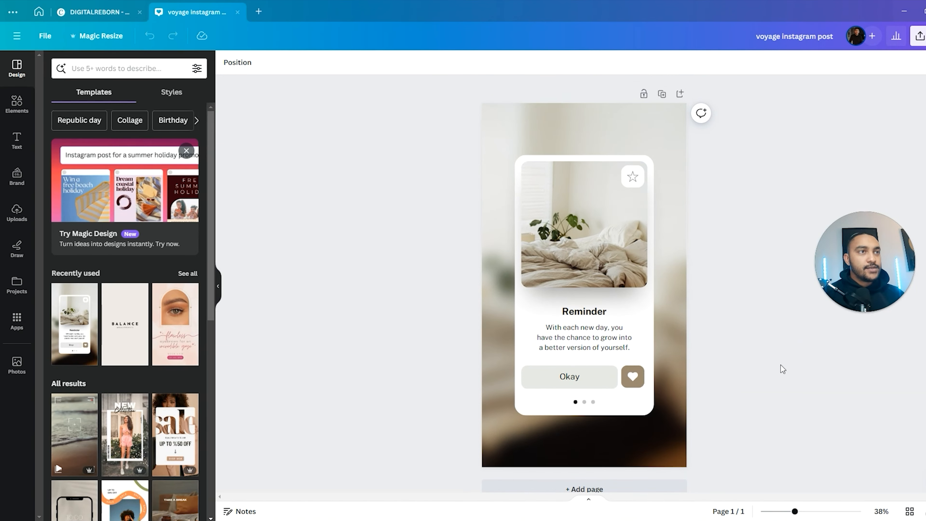
{"action": "left_click", "coordinate": [661, 94]}
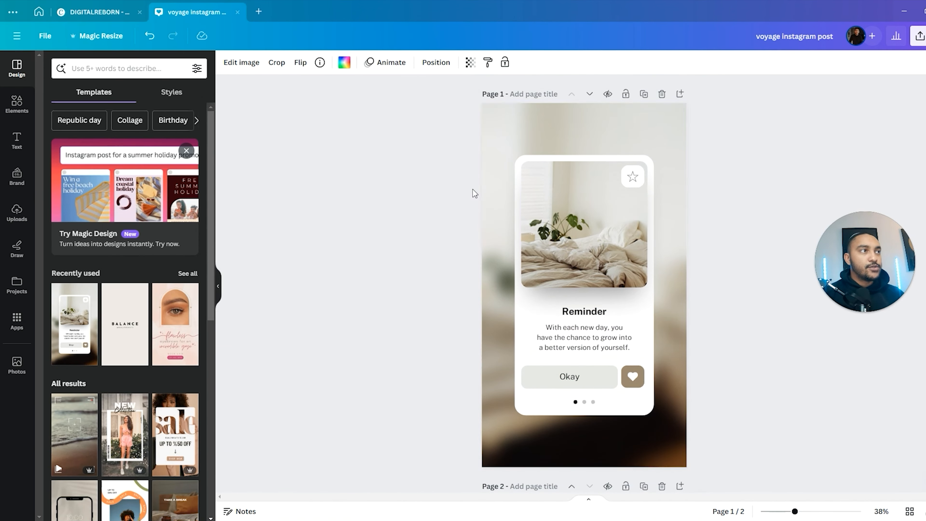
{"action": "scroll", "coordinate": [782, 456], "scroll_direction": "up", "scroll_amount": 10}
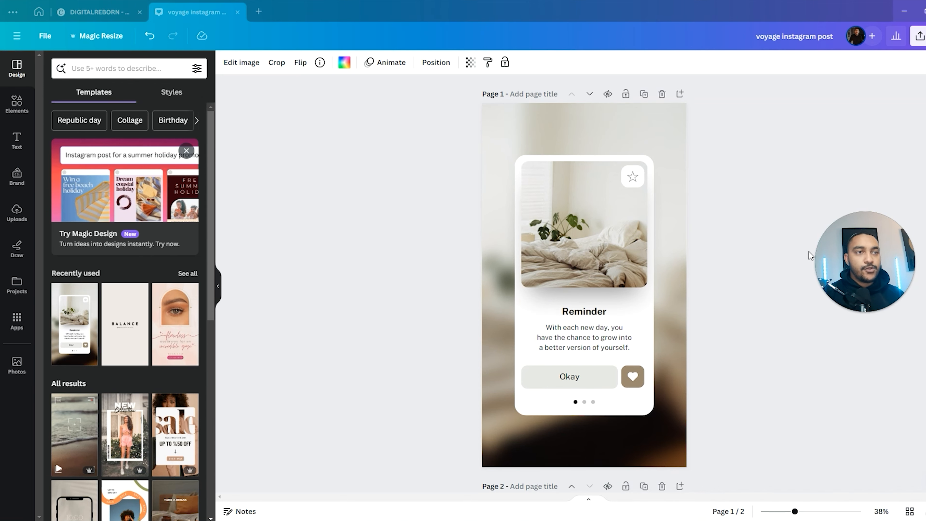
Step: View both pages in the grid overview, select each in turn, and return to the single-page editing view
{"action": "left_click", "coordinate": [909, 511]}
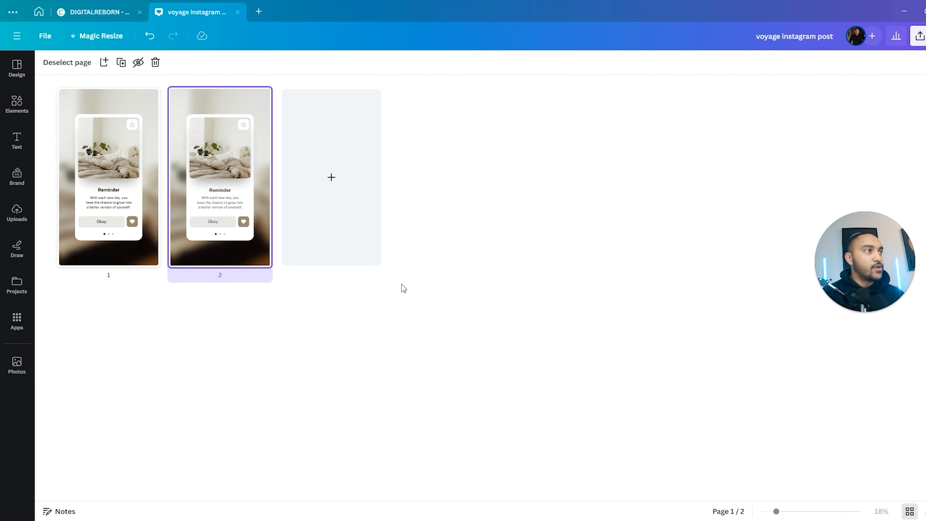
{"action": "left_click", "coordinate": [110, 221]}
{"action": "left_click", "coordinate": [241, 192]}
{"action": "left_click", "coordinate": [94, 202]}
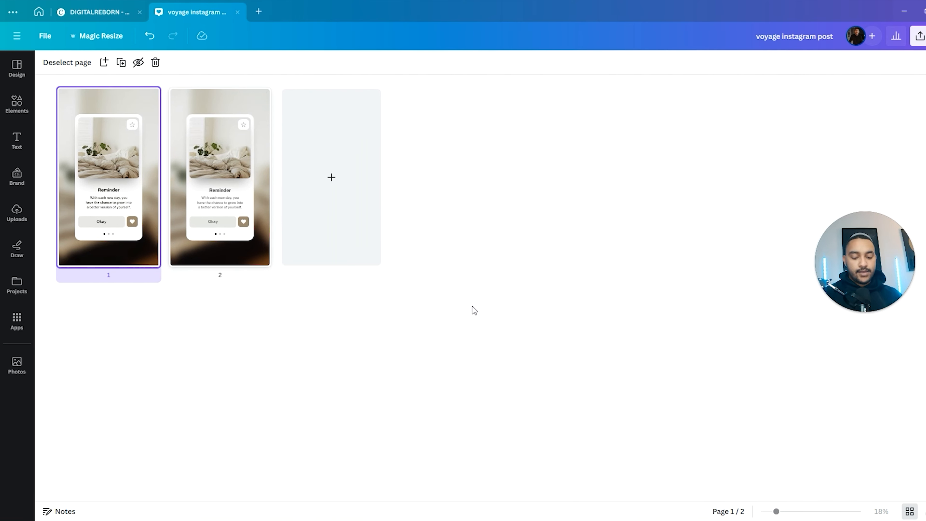
{"action": "left_click", "coordinate": [909, 511]}
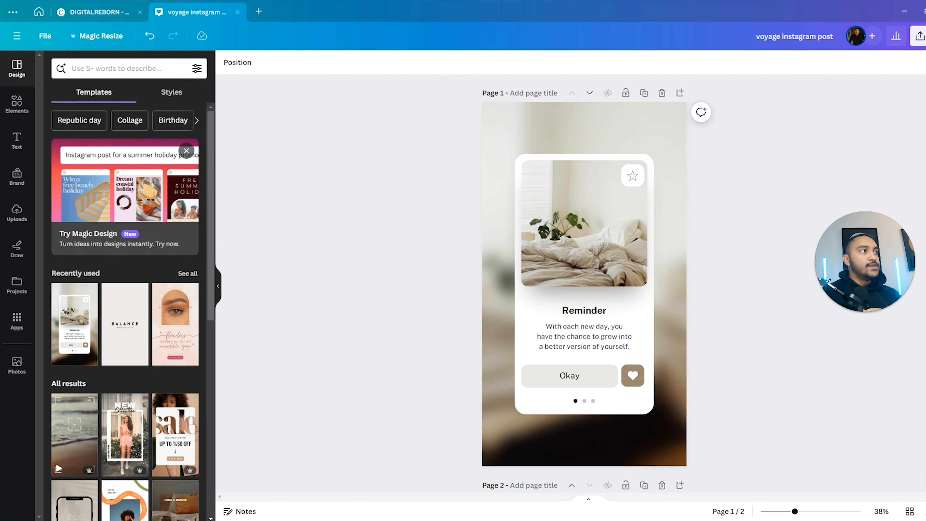
{"action": "scroll", "coordinate": [89, 221], "scroll_direction": "down", "scroll_amount": 2}
{"action": "scroll", "coordinate": [89, 222], "scroll_direction": "up", "scroll_amount": 2}
Step: Look at the available design styles, including brand fonts, combinations and colour palettes, and return to the templates
{"action": "left_click", "coordinate": [571, 240]}
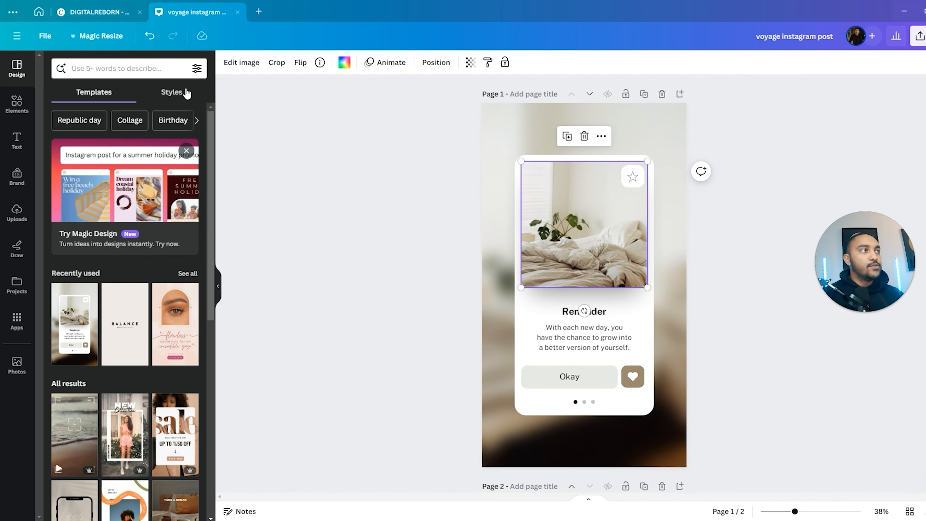
{"action": "left_click", "coordinate": [183, 91]}
{"action": "left_click", "coordinate": [352, 238]}
{"action": "left_click", "coordinate": [502, 172]}
{"action": "left_click", "coordinate": [424, 228]}
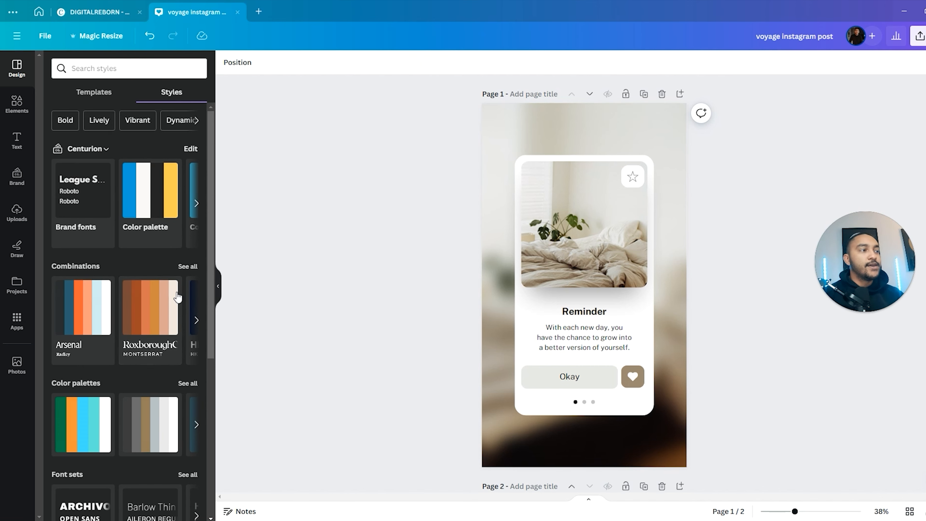
{"action": "left_click", "coordinate": [94, 93]}
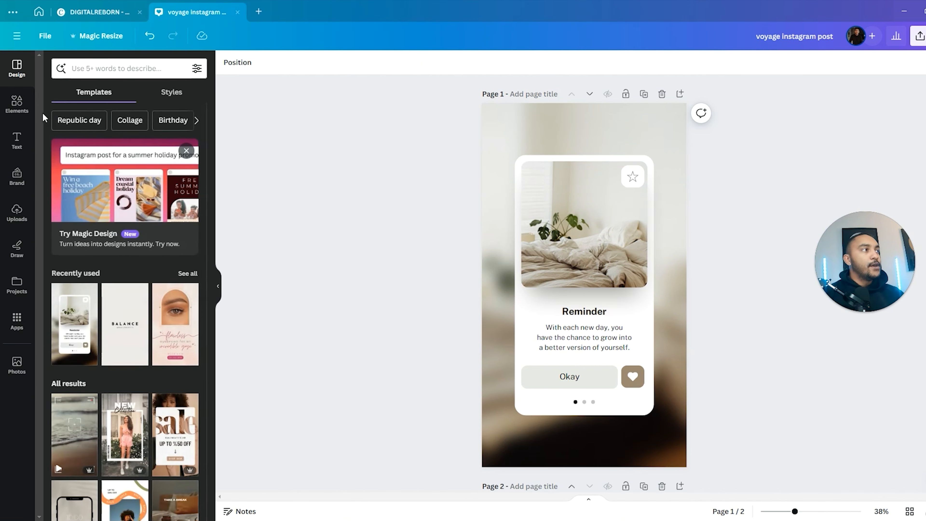
Step: Review the elements, text combinations, brand assets and uploaded files available for the design
{"action": "left_click", "coordinate": [17, 104]}
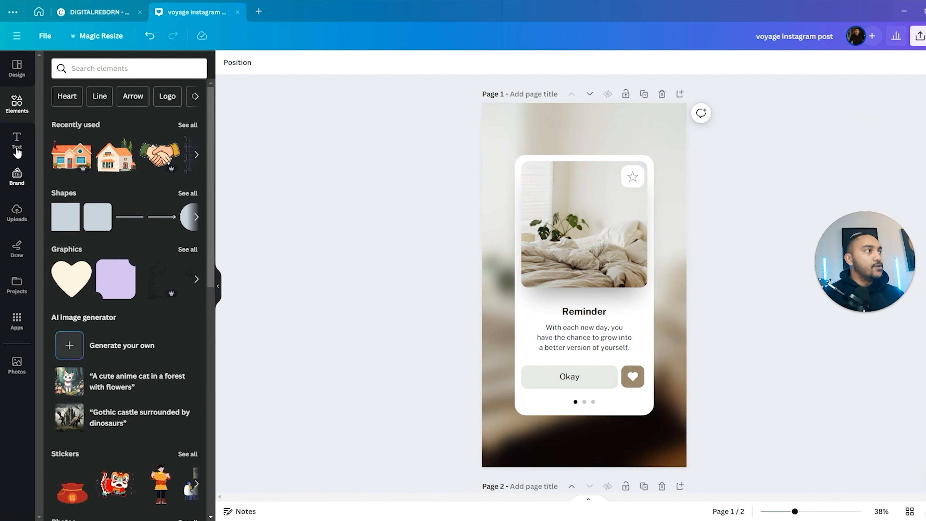
{"action": "left_click", "coordinate": [15, 141]}
{"action": "scroll", "coordinate": [121, 289], "scroll_direction": "down", "scroll_amount": 8}
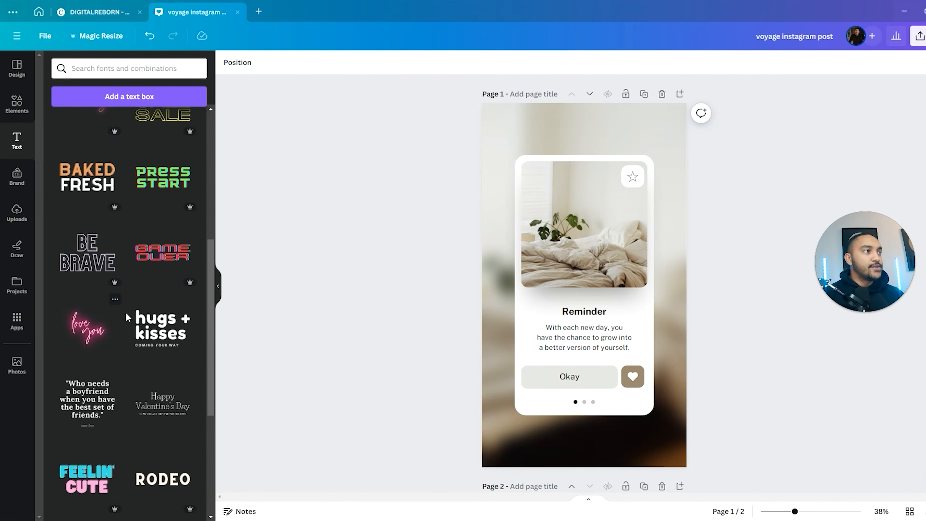
{"action": "scroll", "coordinate": [125, 311], "scroll_direction": "up", "scroll_amount": 8}
{"action": "left_click", "coordinate": [8, 181]}
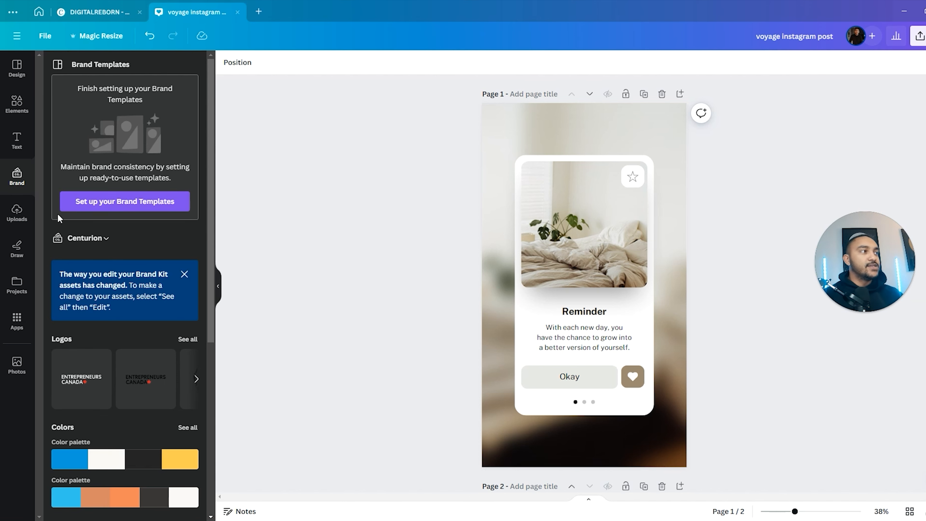
{"action": "left_click", "coordinate": [18, 214]}
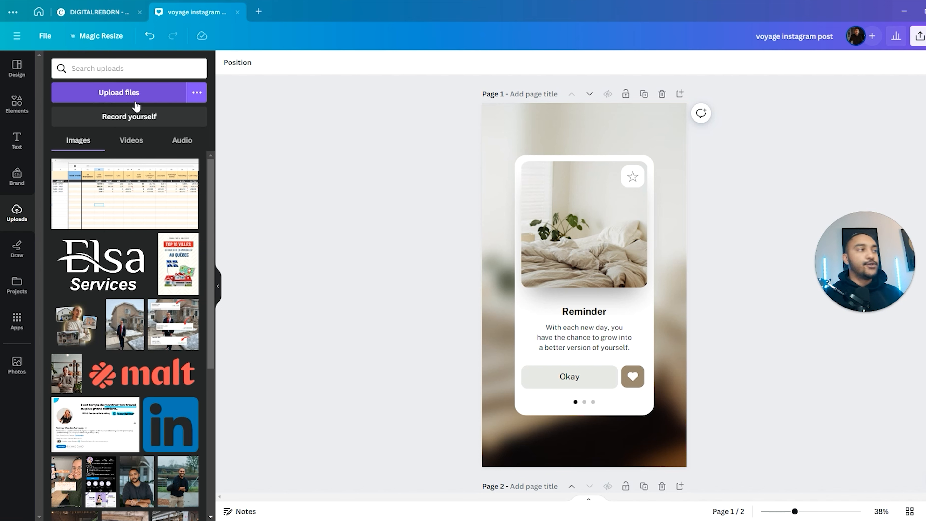
Step: Draw red freehand marker strokes over the first page and undo them
{"action": "left_click", "coordinate": [23, 257]}
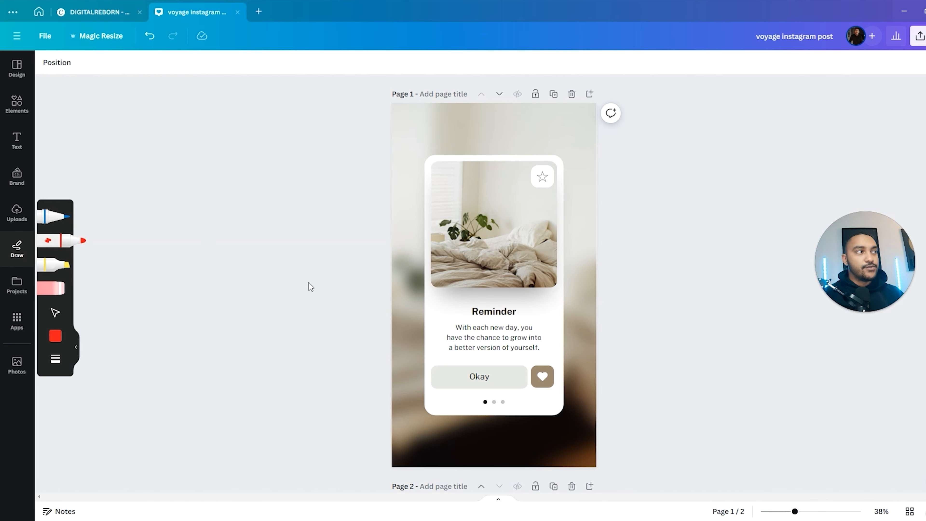
{"action": "left_click_drag", "start_coordinate": [439, 181], "coordinate": [476, 279]}
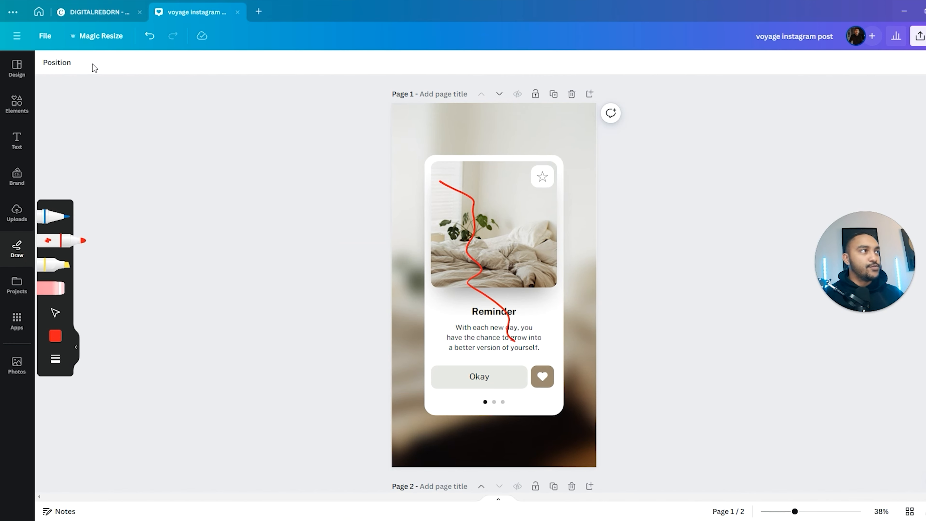
{"action": "mouse_move", "coordinate": [495, 271]}
{"action": "left_mouse_down"}
{"action": "mouse_move", "coordinate": [507, 379]}
{"action": "mouse_move", "coordinate": [530, 262]}
{"action": "left_mouse_up"}
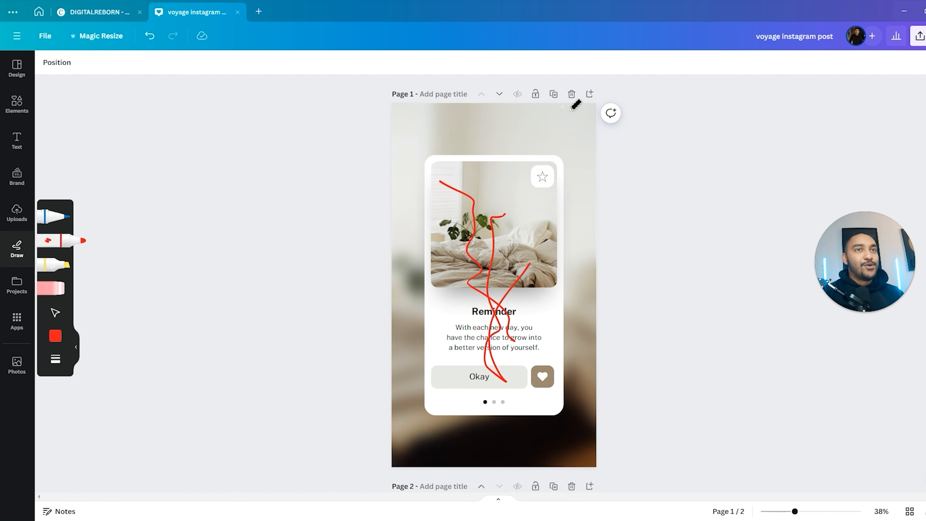
{"action": "left_click", "coordinate": [150, 36]}
{"action": "left_click", "coordinate": [150, 37]}
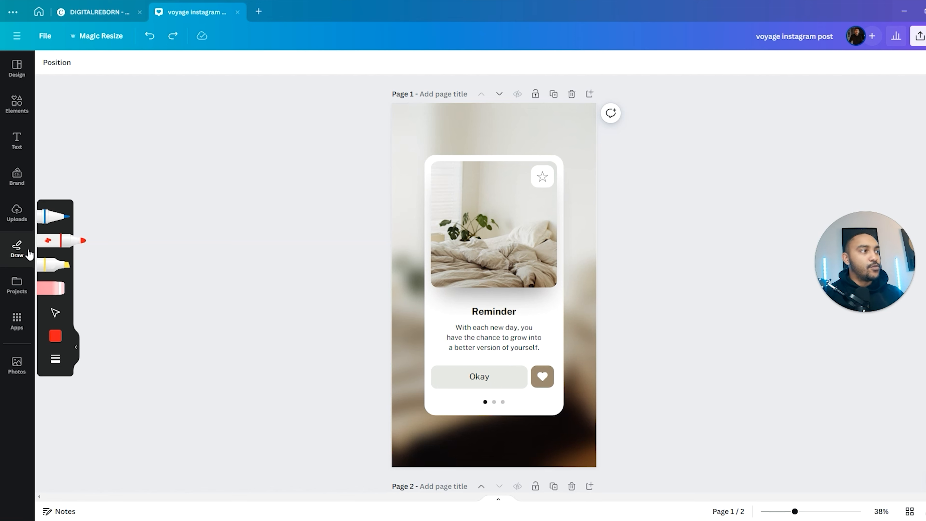
Step: Review the projects, the apps to discover and the stock photos, and return to the uploaded images
{"action": "left_click", "coordinate": [16, 285]}
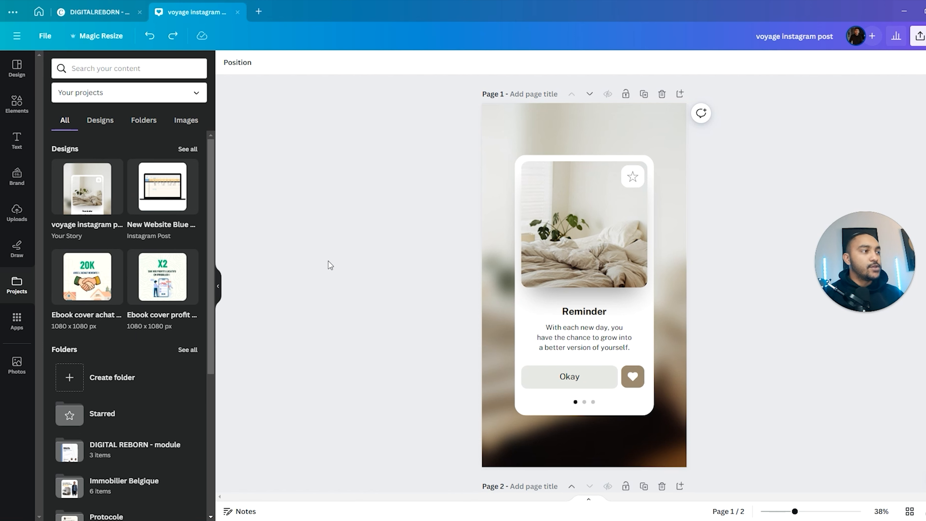
{"action": "left_click", "coordinate": [17, 321]}
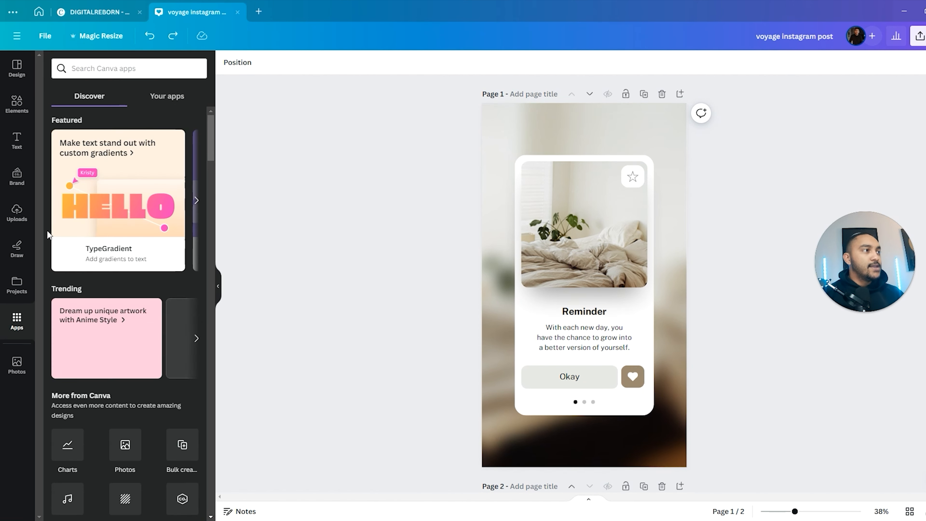
{"action": "scroll", "coordinate": [117, 336], "scroll_direction": "down", "scroll_amount": 3}
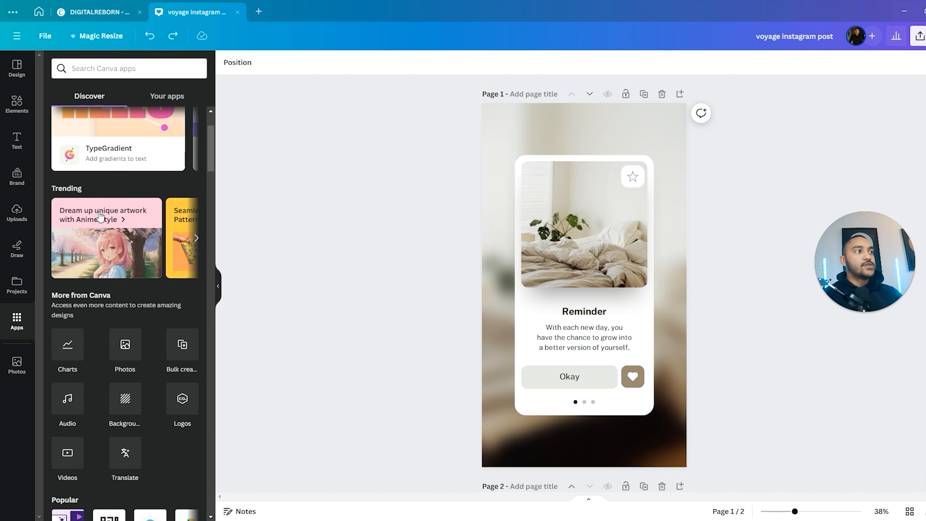
{"action": "left_click", "coordinate": [16, 365]}
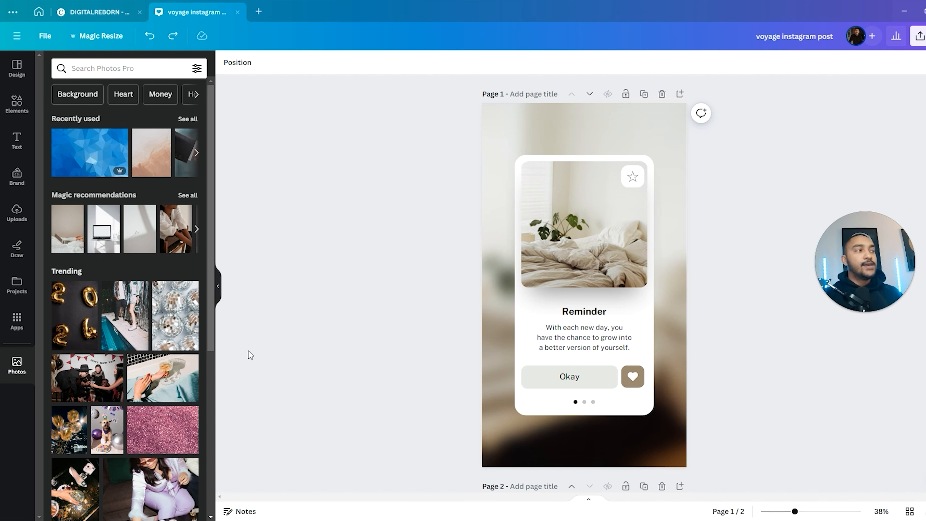
{"action": "left_click", "coordinate": [17, 212]}
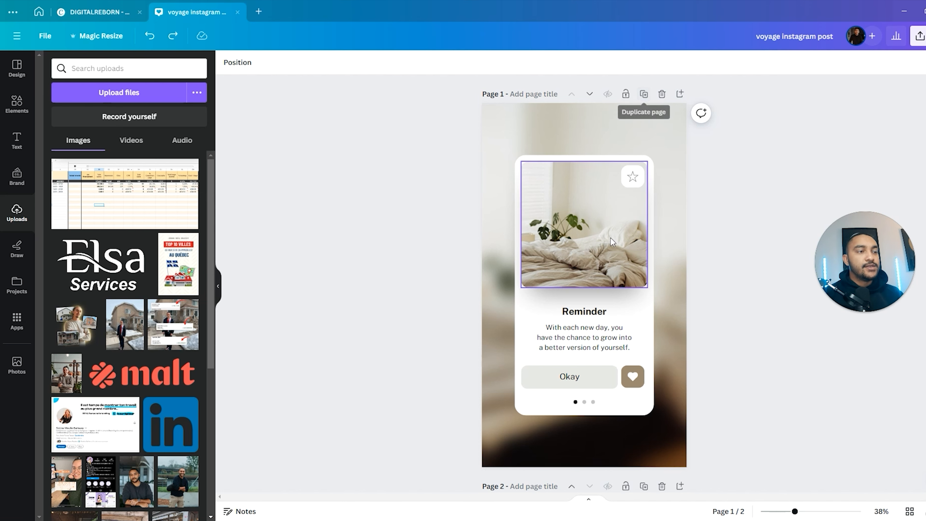
Step: Look over the duplicated pages, open a new comment on the first page and cancel it without posting
{"action": "scroll", "coordinate": [594, 370], "scroll_direction": "down", "scroll_amount": 5}
{"action": "scroll", "coordinate": [588, 356], "scroll_direction": "up", "scroll_amount": 4}
{"action": "scroll", "coordinate": [588, 352], "scroll_direction": "up", "scroll_amount": 1}
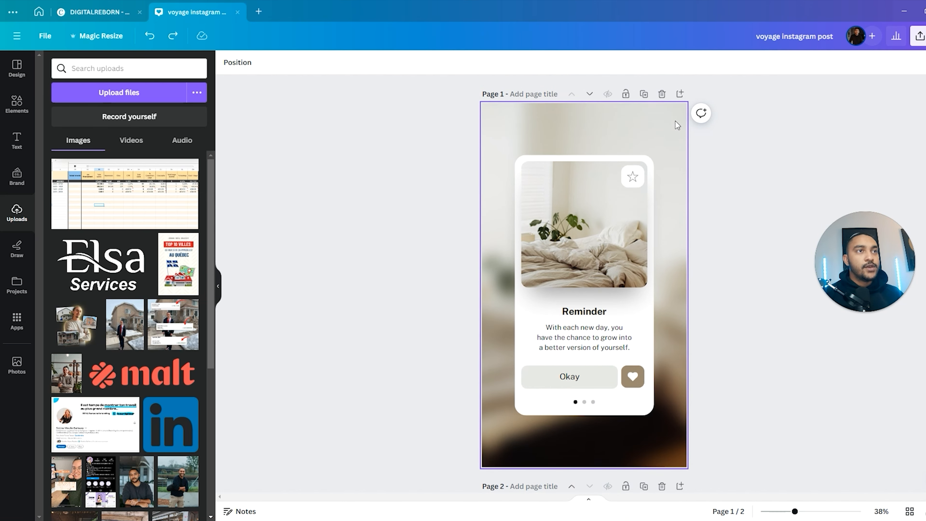
{"action": "left_click", "coordinate": [706, 117]}
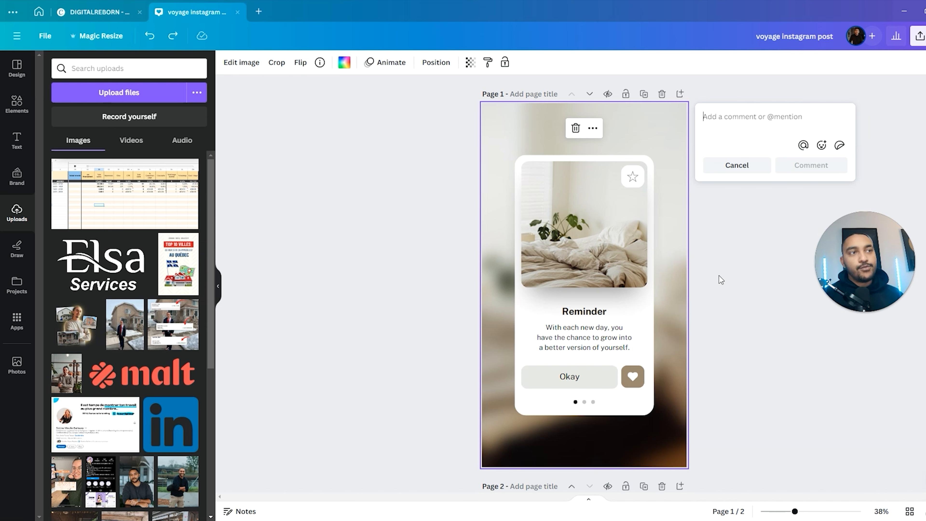
{"action": "key", "text": "Escape"}
{"action": "left_click", "coordinate": [441, 313]}
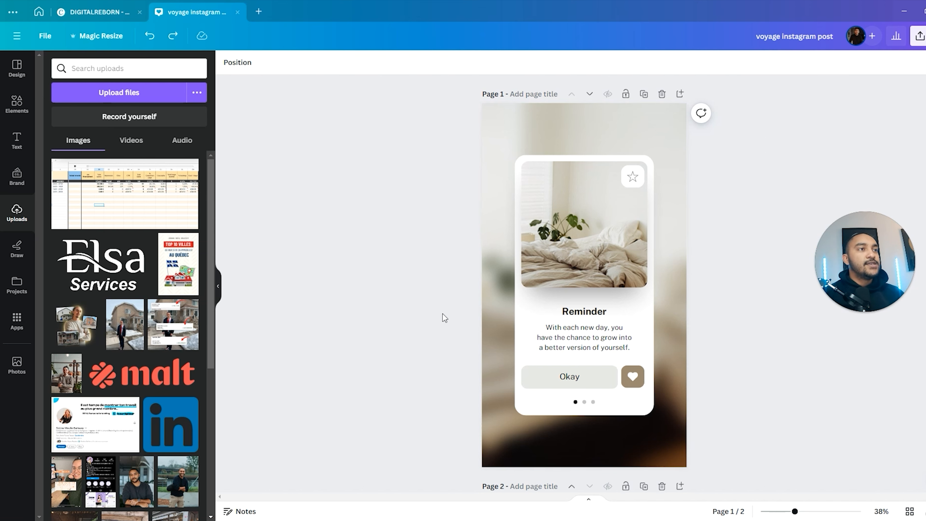
Step: Select the background image, the card elements and the reminder paragraph on the first page to compare their editing options
{"action": "left_click", "coordinate": [578, 136]}
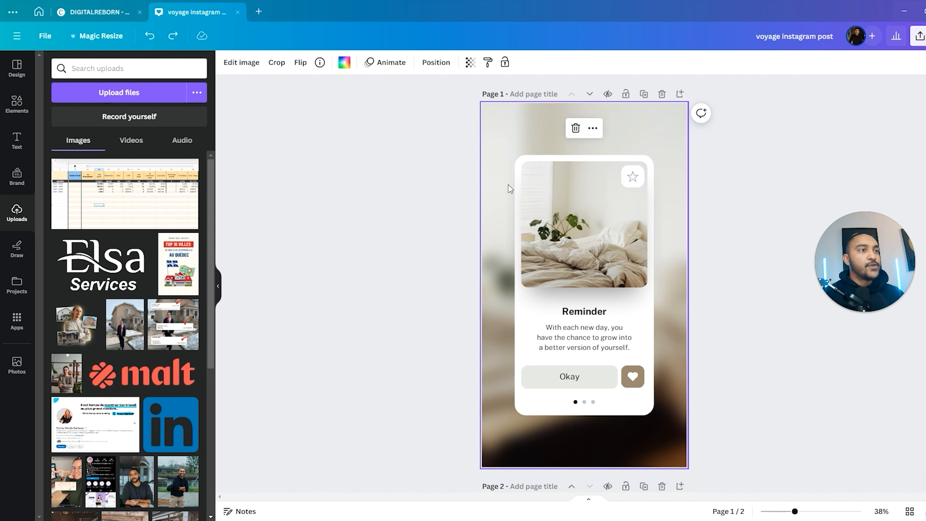
{"action": "left_click", "coordinate": [520, 186]}
{"action": "left_click", "coordinate": [518, 113]}
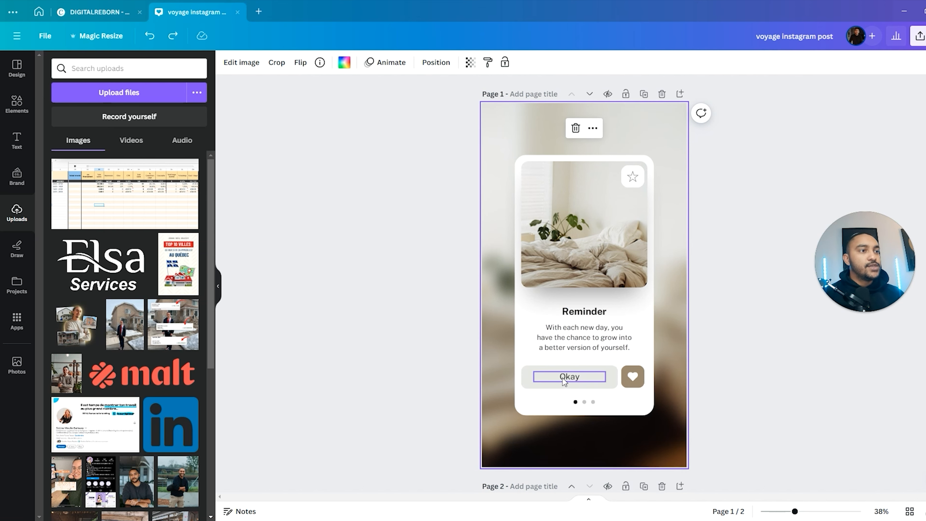
{"action": "left_click", "coordinate": [563, 377]}
{"action": "left_click", "coordinate": [358, 303]}
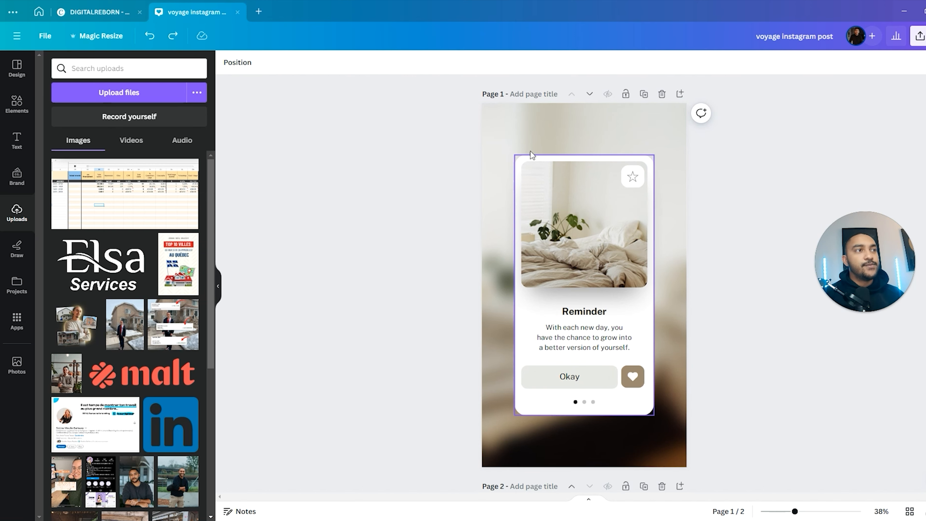
{"action": "left_click", "coordinate": [518, 140]}
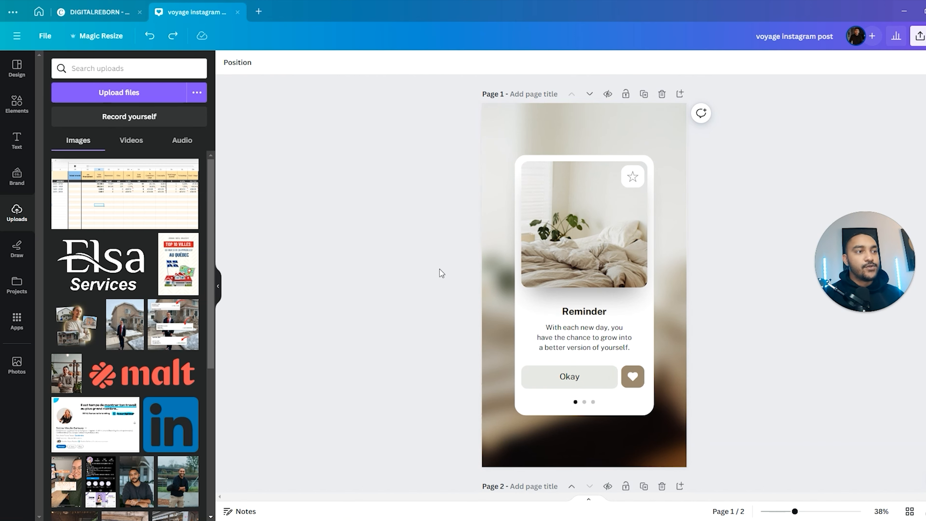
{"action": "left_click", "coordinate": [583, 337]}
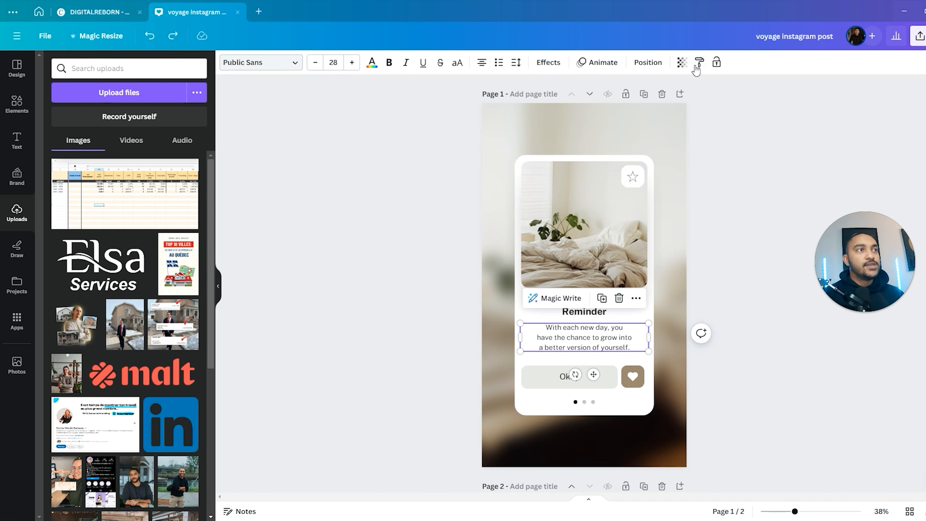
Step: Edit the first page's blurred background image, setting brightness to 3, contrast to 1 and saturation to -4
{"action": "left_click", "coordinate": [541, 129]}
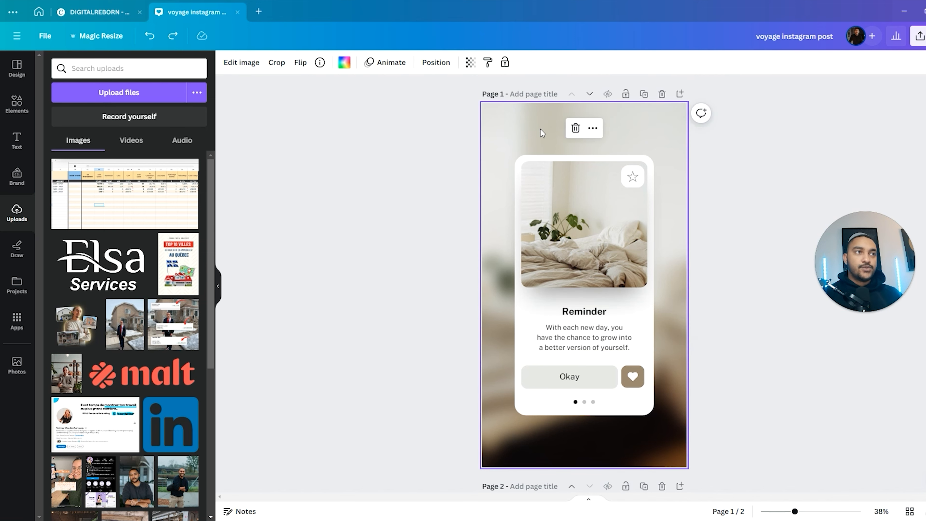
{"action": "left_click", "coordinate": [257, 65]}
{"action": "scroll", "coordinate": [164, 247], "scroll_direction": "down", "scroll_amount": 5}
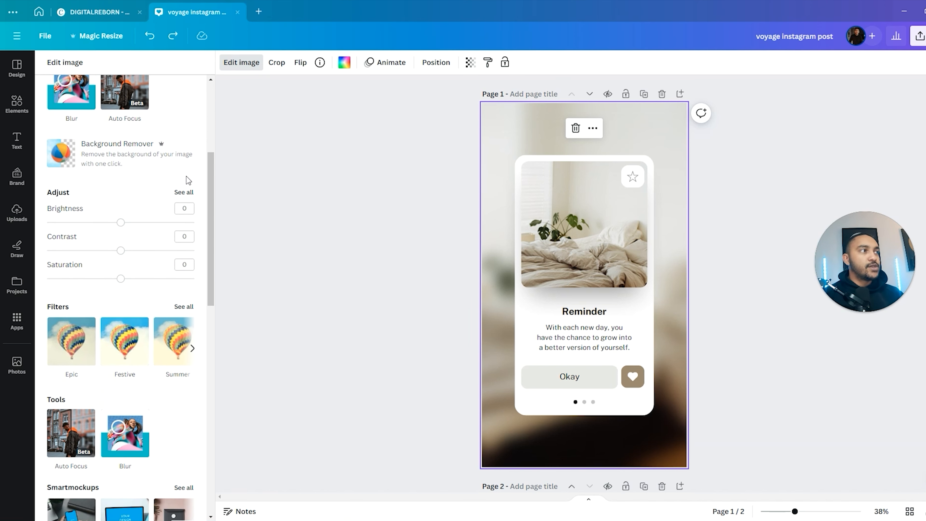
{"action": "scroll", "coordinate": [188, 179], "scroll_direction": "up", "scroll_amount": 3}
{"action": "scroll", "coordinate": [188, 176], "scroll_direction": "down", "scroll_amount": 2}
{"action": "left_click_drag", "start_coordinate": [125, 279], "coordinate": [118, 329]}
Step: Look through the filters, Smartmockups, Photogenic, ColorMix and other effects offered for the background image
{"action": "scroll", "coordinate": [109, 310], "scroll_direction": "down", "scroll_amount": 3}
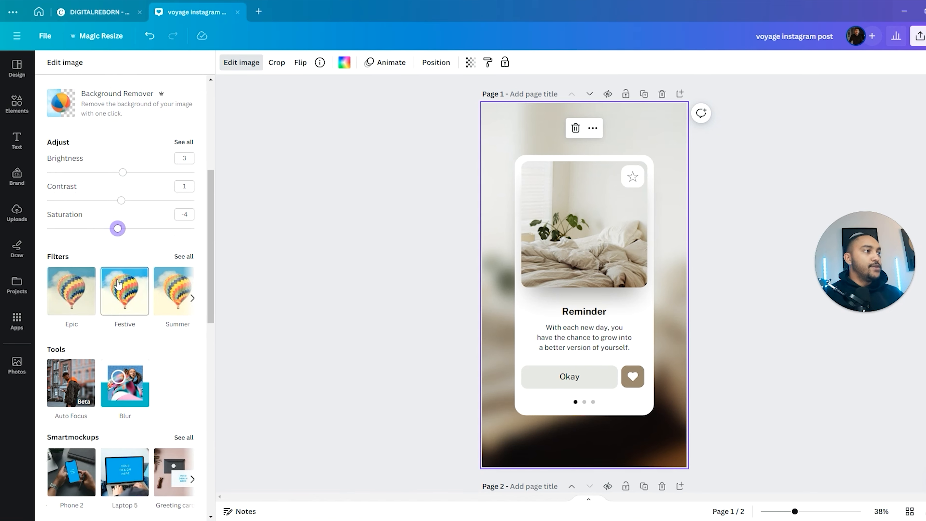
{"action": "scroll", "coordinate": [73, 281], "scroll_direction": "down", "scroll_amount": 4}
{"action": "scroll", "coordinate": [93, 235], "scroll_direction": "down", "scroll_amount": 4}
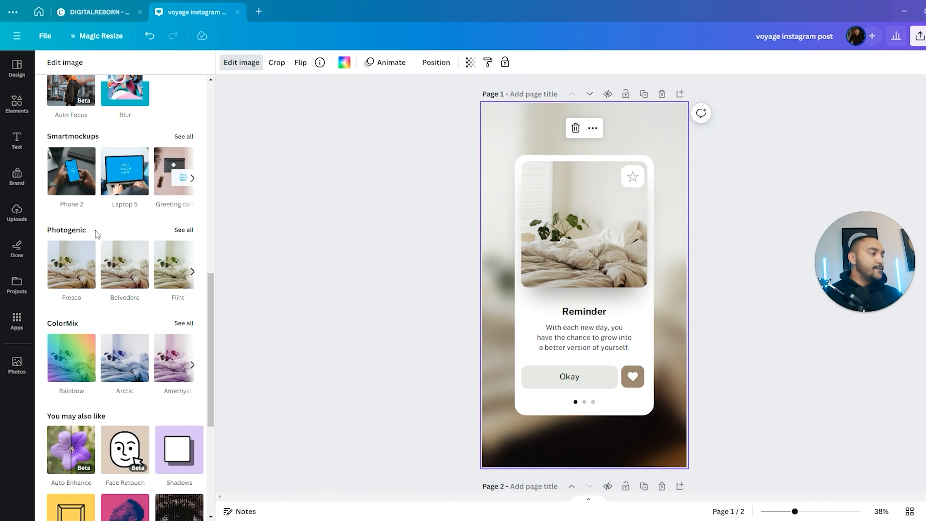
{"action": "scroll", "coordinate": [96, 233], "scroll_direction": "down", "scroll_amount": 7}
{"action": "scroll", "coordinate": [134, 308], "scroll_direction": "up", "scroll_amount": 9}
{"action": "scroll", "coordinate": [135, 314], "scroll_direction": "up", "scroll_amount": 8}
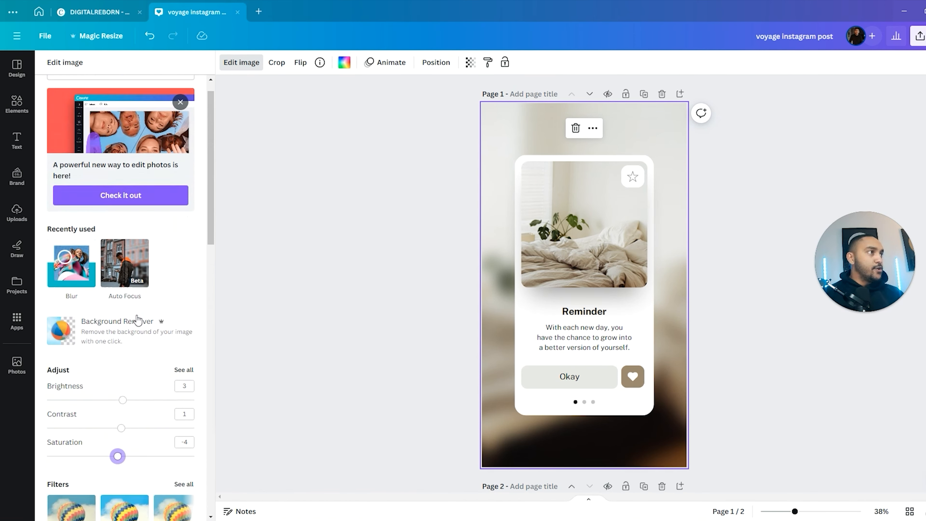
Step: Look over the additional effects suggested for the background image, such as Duotone, Liquify and Pixelate
{"action": "scroll", "coordinate": [139, 292], "scroll_direction": "down", "scroll_amount": 15}
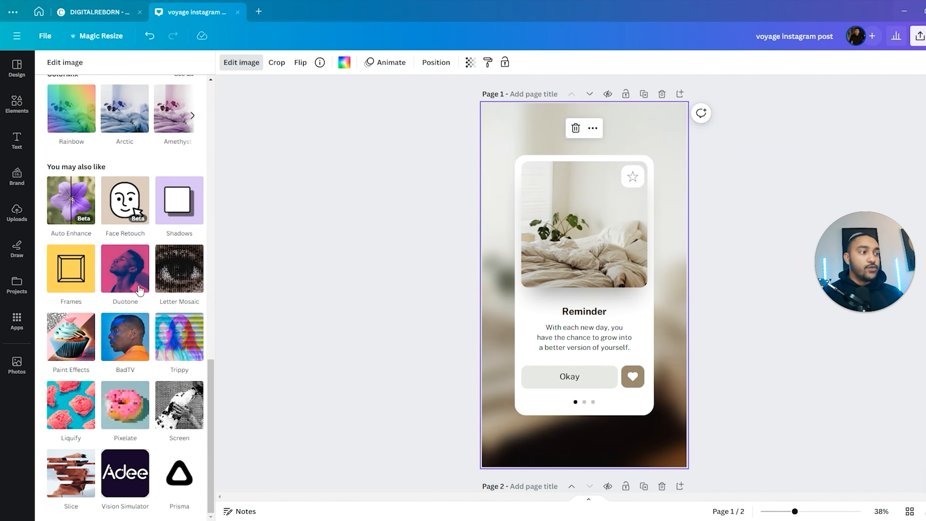
{"action": "scroll", "coordinate": [113, 287], "scroll_direction": "up", "scroll_amount": 10}
{"action": "scroll", "coordinate": [113, 287], "scroll_direction": "up", "scroll_amount": 7}
Step: Open the first page's background image for cropping and nudge it slightly within the page frame
{"action": "left_click", "coordinate": [273, 65]}
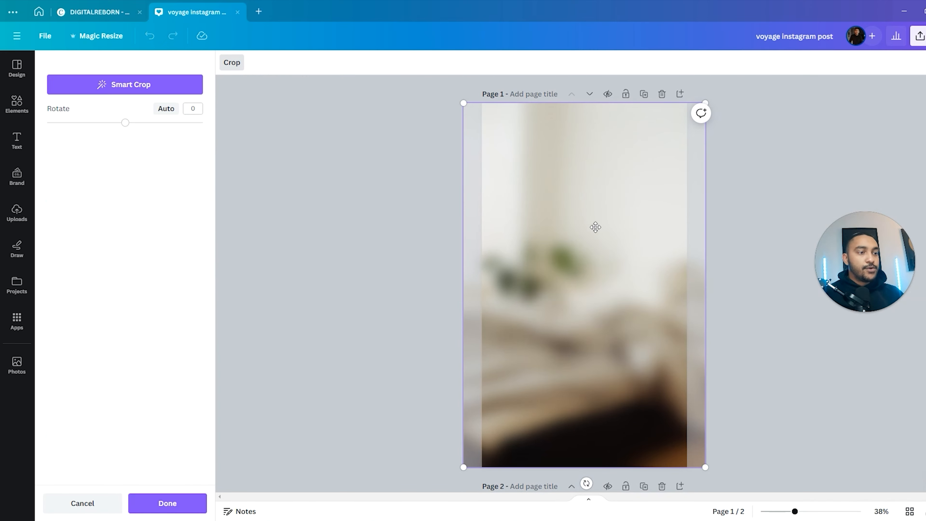
{"action": "left_click", "coordinate": [227, 65]}
{"action": "left_click", "coordinate": [289, 181]}
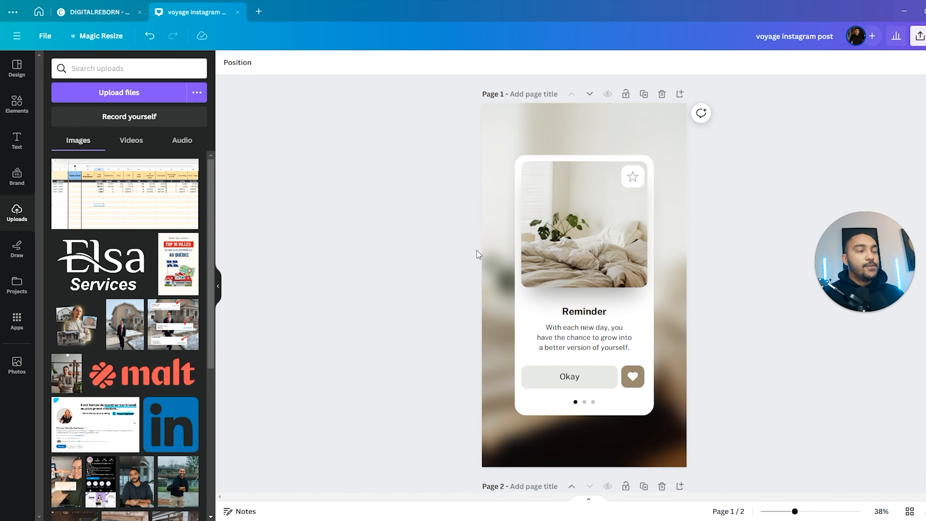
{"action": "left_click", "coordinate": [499, 150]}
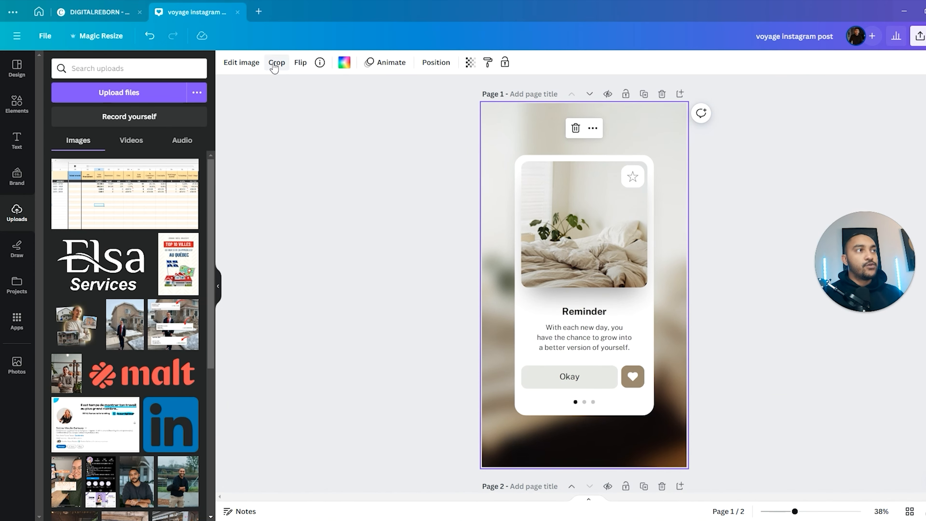
{"action": "left_click", "coordinate": [300, 151]}
{"action": "double_click", "coordinate": [488, 152]}
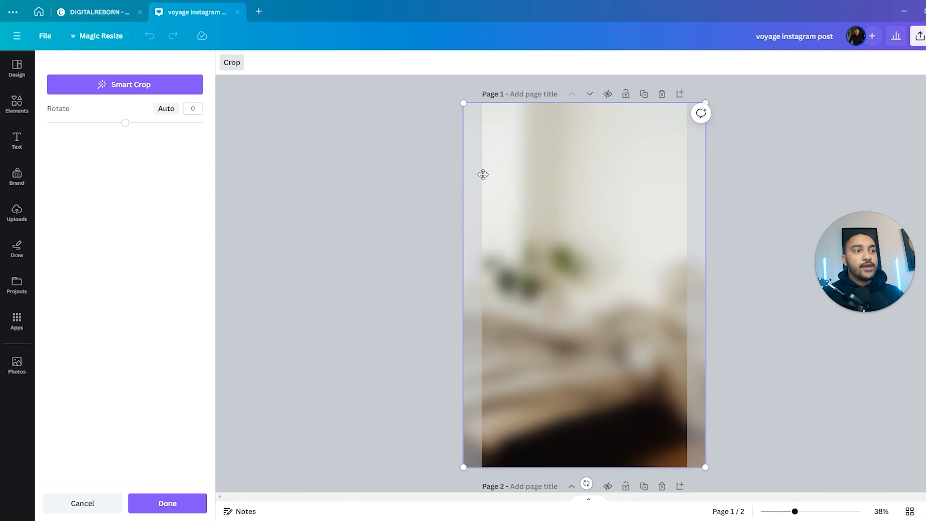
{"action": "mouse_move", "coordinate": [494, 179]}
{"action": "left_mouse_down"}
{"action": "mouse_move", "coordinate": [502, 180]}
{"action": "mouse_move", "coordinate": [481, 180]}
{"action": "mouse_move", "coordinate": [499, 182]}
{"action": "left_mouse_up"}
{"action": "double_click", "coordinate": [506, 191]}
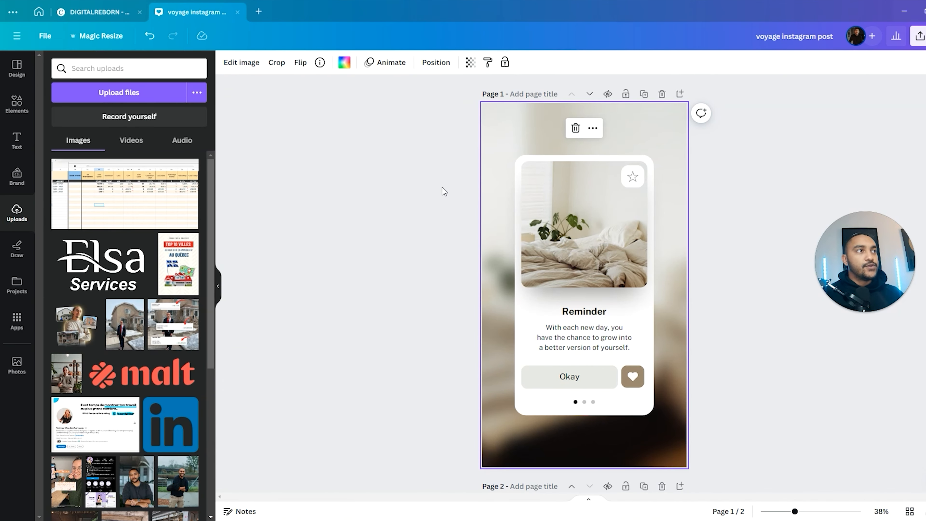
{"action": "left_click", "coordinate": [400, 220]}
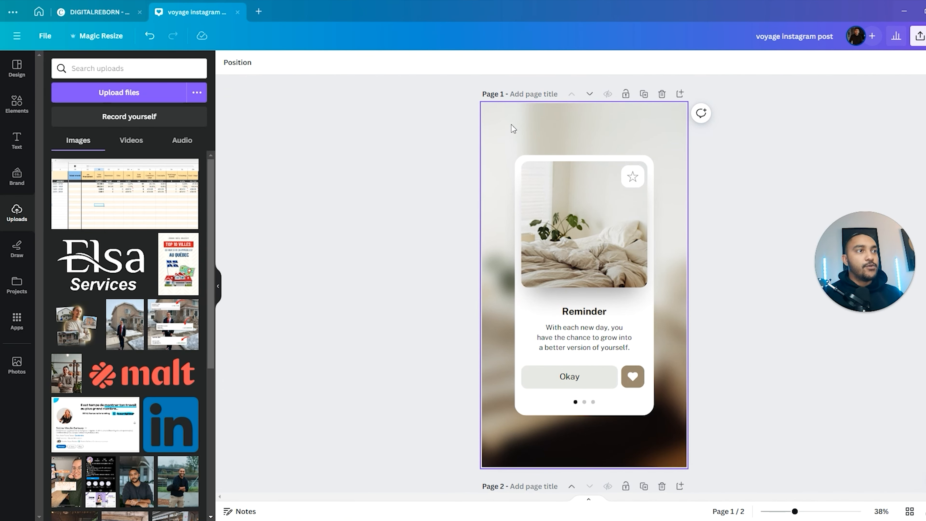
Step: Crop the bedroom photo on the card by shifting the picture upward inside its frame
{"action": "double_click", "coordinate": [551, 237]}
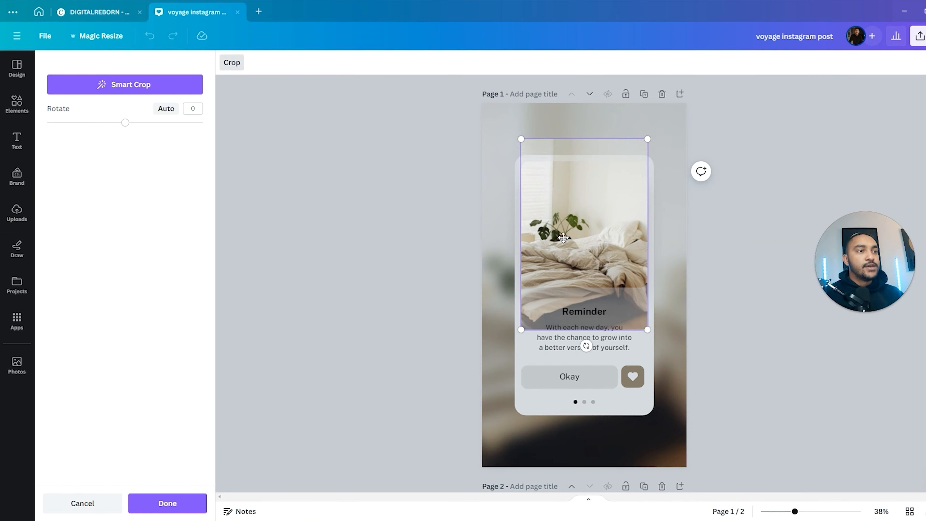
{"action": "mouse_move", "coordinate": [584, 253]}
{"action": "left_mouse_down"}
{"action": "mouse_move", "coordinate": [583, 216]}
{"action": "mouse_move", "coordinate": [581, 251]}
{"action": "left_mouse_up"}
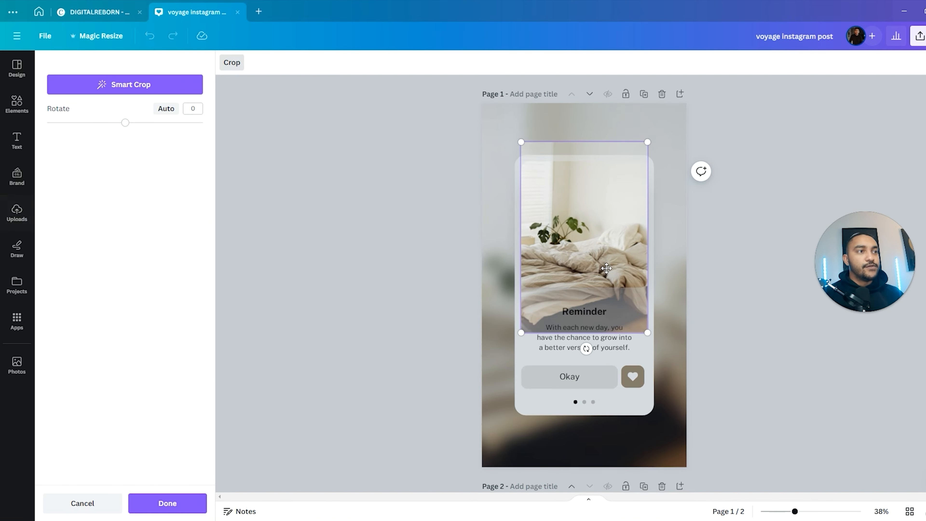
{"action": "left_click_drag", "start_coordinate": [606, 269], "coordinate": [605, 251]}
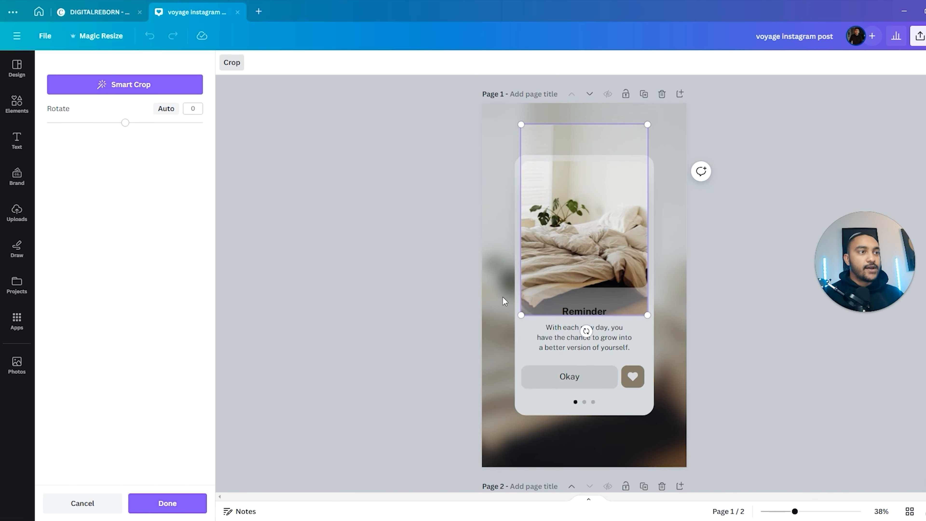
{"action": "left_click", "coordinate": [751, 262]}
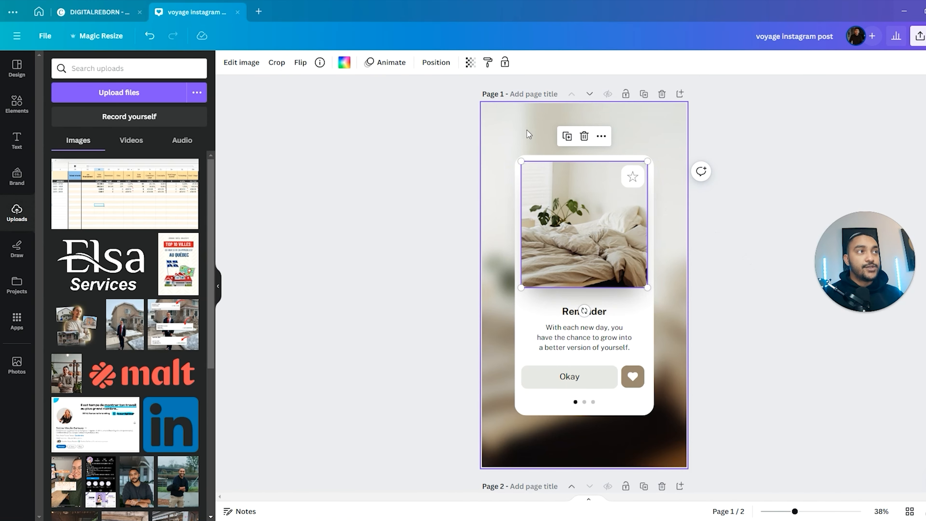
Step: Try the yellow color from the Centurion palette as the first page's background and undo the change
{"action": "left_click", "coordinate": [513, 144]}
{"action": "left_click", "coordinate": [344, 62]}
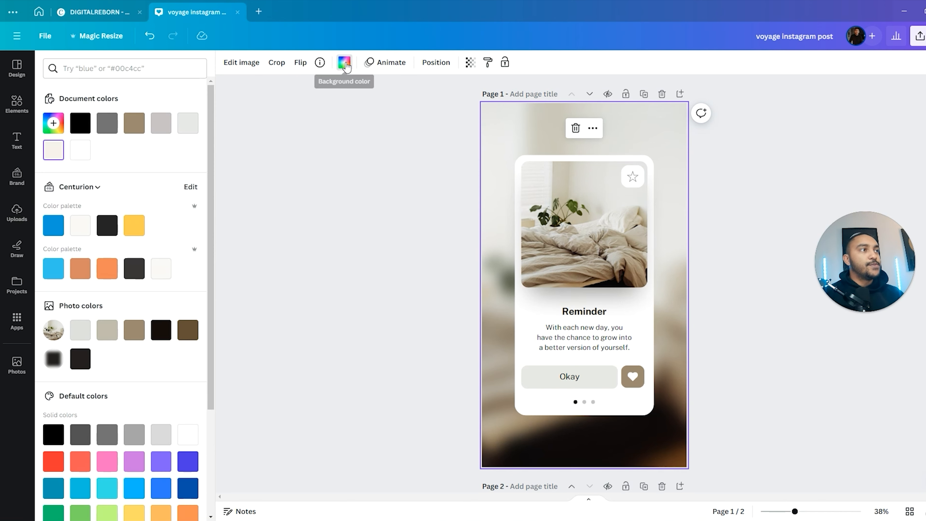
{"action": "left_click", "coordinate": [134, 227]}
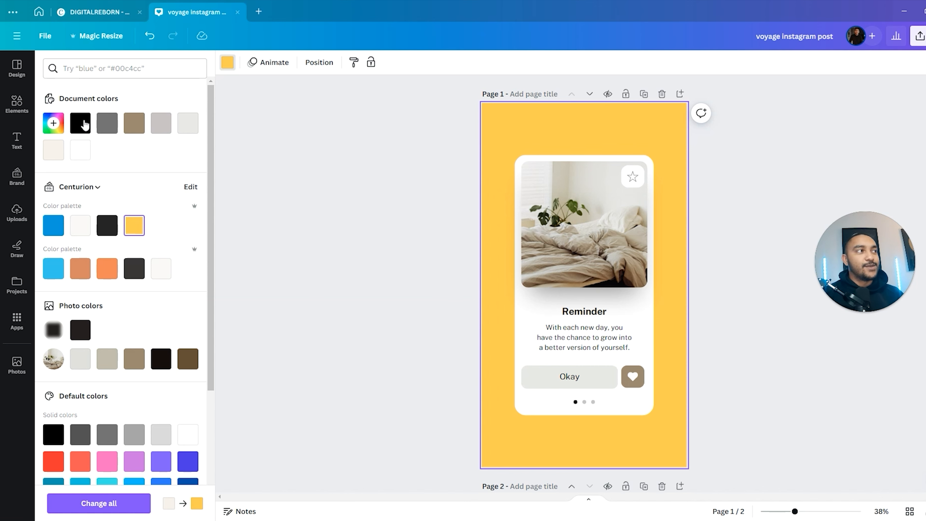
{"action": "left_click", "coordinate": [255, 168]}
{"action": "key", "text": "ctrl+z"}
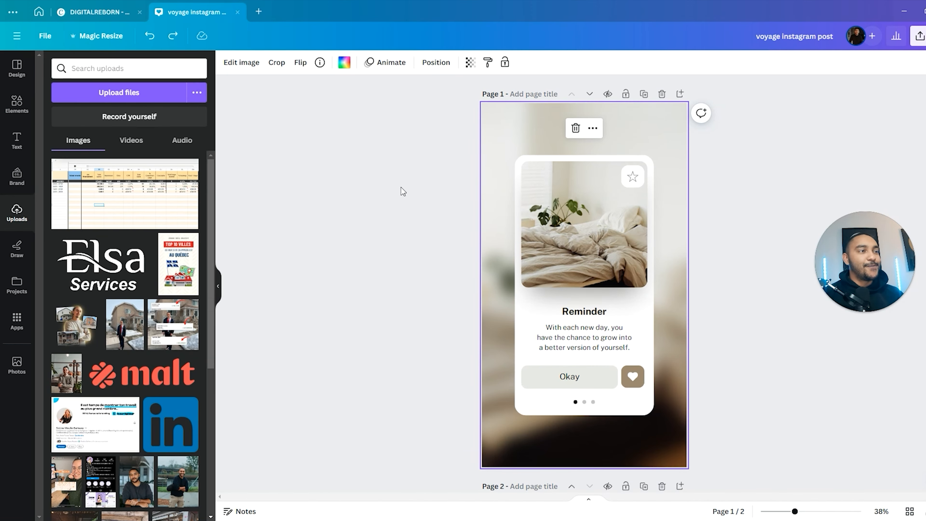
Step: Preview the Sleek, Corporate and Chill page animations on the first page
{"action": "left_click", "coordinate": [387, 63]}
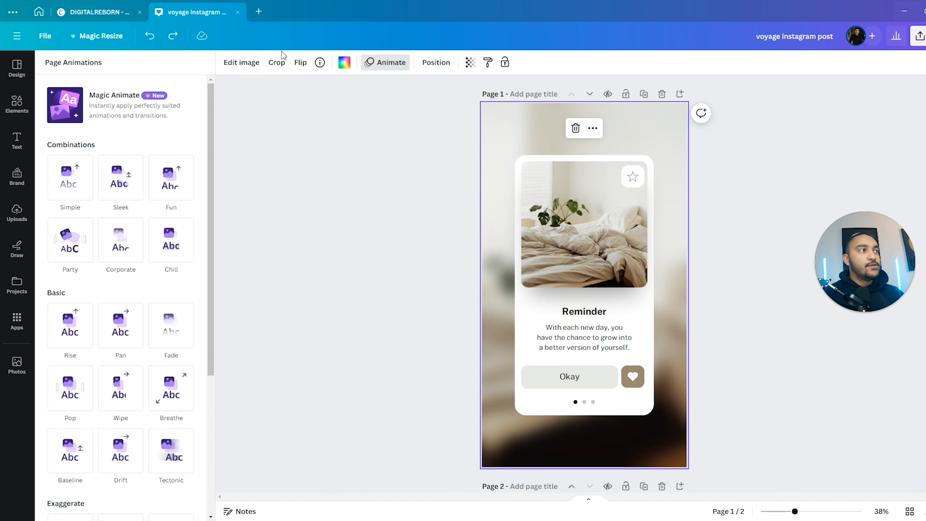
{"action": "left_click", "coordinate": [121, 178]}
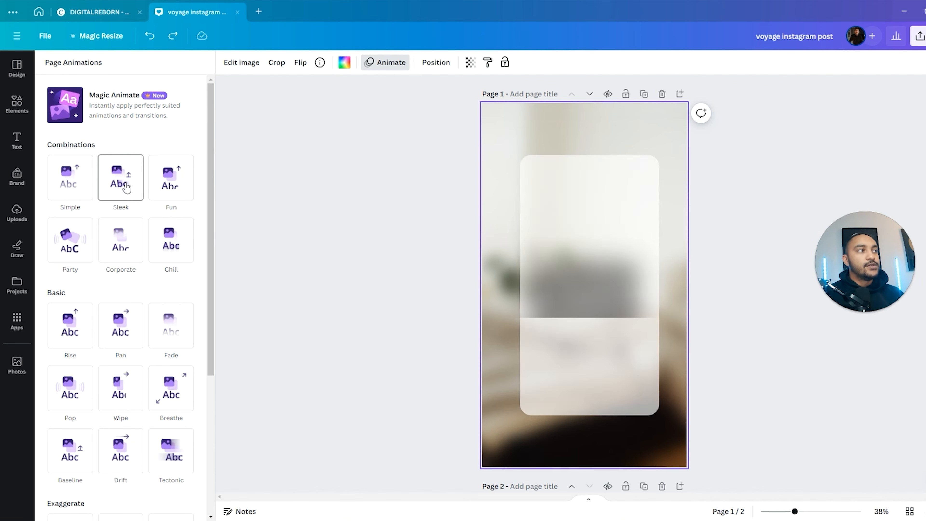
{"action": "left_click", "coordinate": [123, 231]}
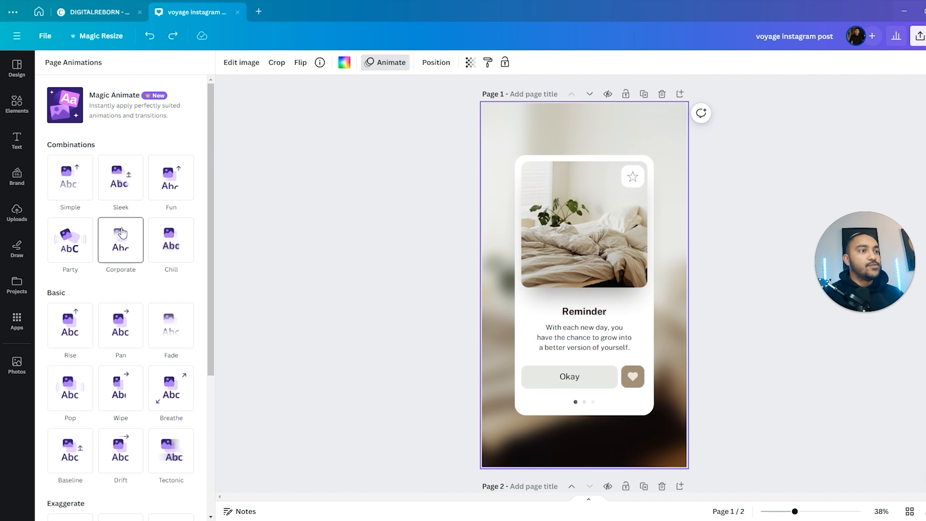
{"action": "left_click", "coordinate": [167, 249]}
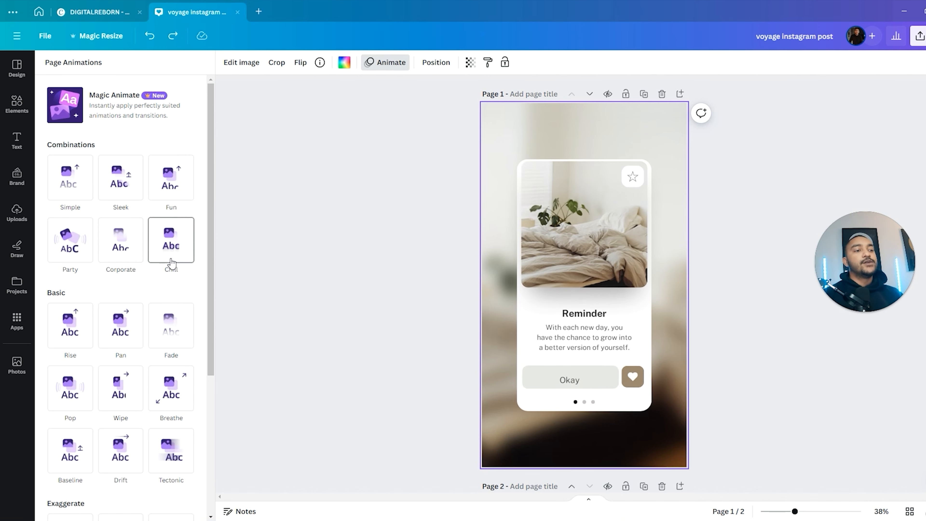
{"action": "left_click", "coordinate": [380, 199]}
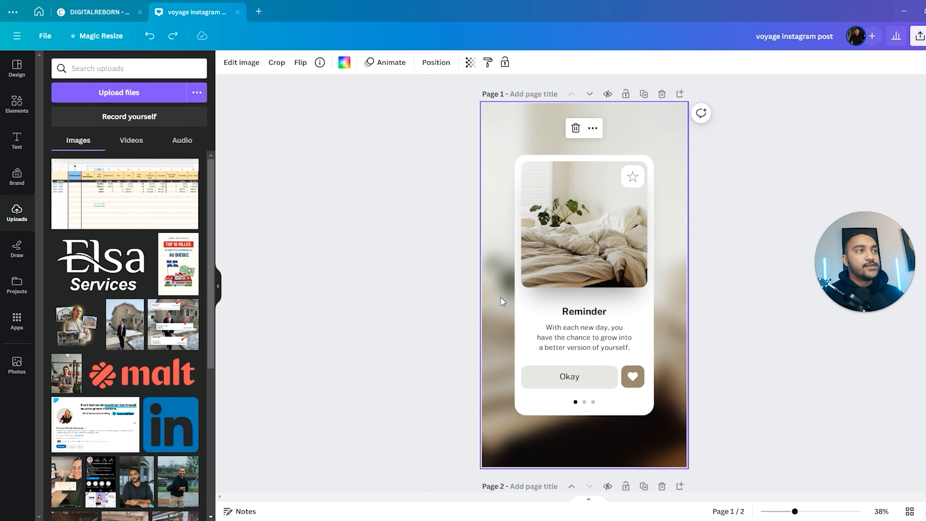
Step: Examine the first page's layer list, both for all elements and for only the overlapping ones
{"action": "left_click", "coordinate": [446, 70]}
{"action": "scroll", "coordinate": [68, 165], "scroll_direction": "up", "scroll_amount": 2}
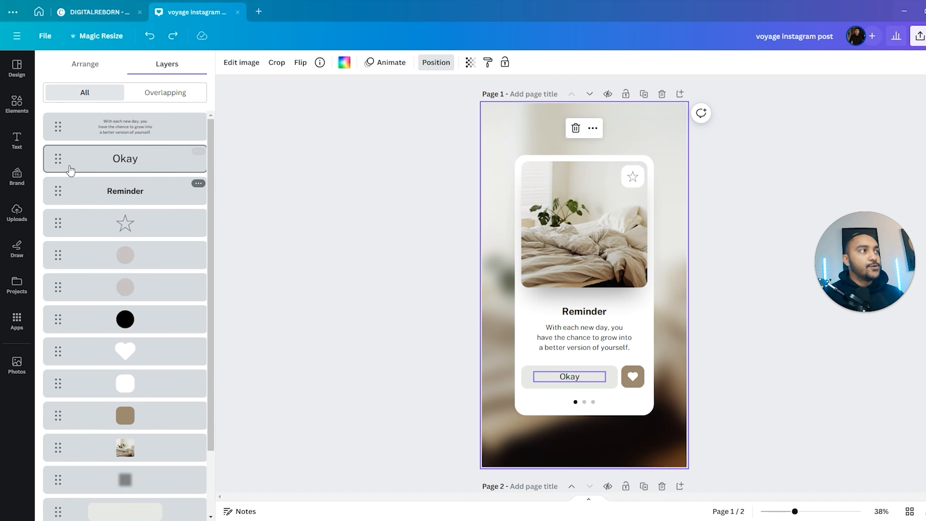
{"action": "left_click", "coordinate": [151, 91]}
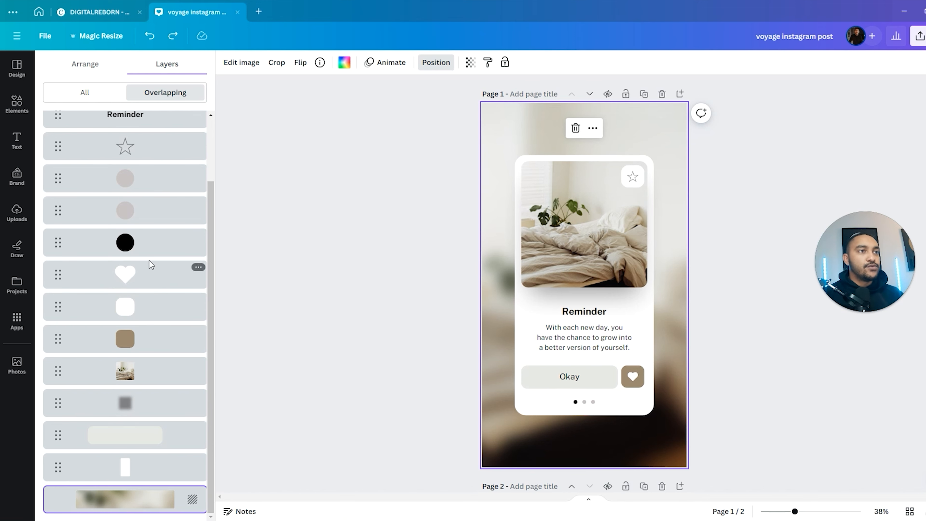
{"action": "scroll", "coordinate": [118, 240], "scroll_direction": "up", "scroll_amount": 1}
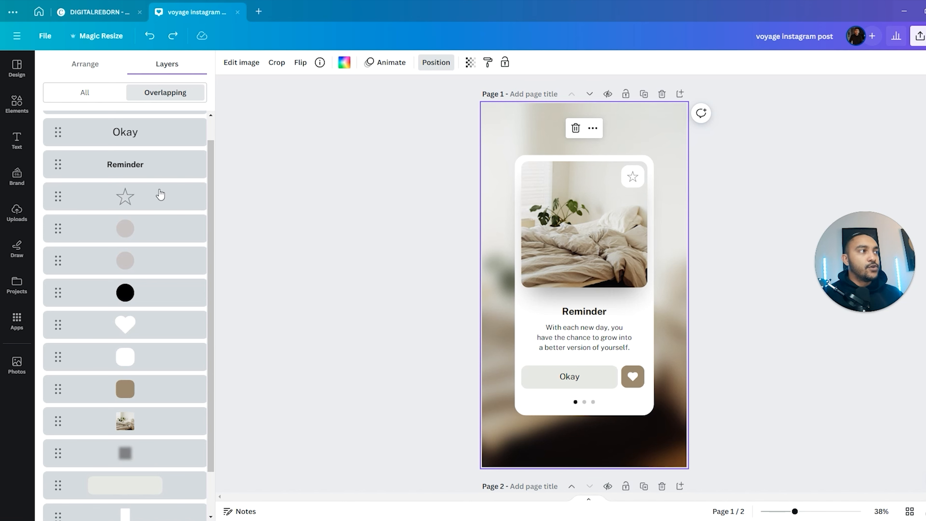
Step: Move the star's layer down behind the white rounded square on the card
{"action": "left_click_drag", "start_coordinate": [58, 205], "coordinate": [55, 272]}
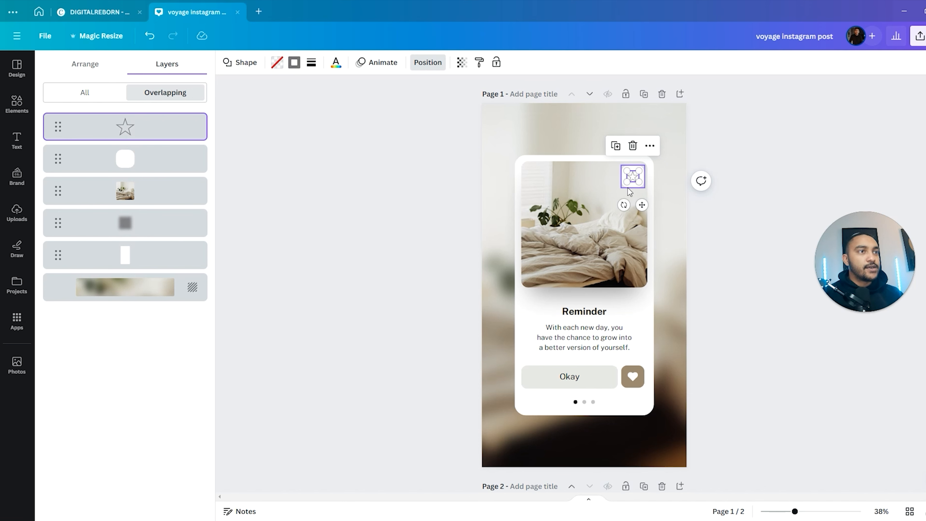
{"action": "left_click_drag", "start_coordinate": [56, 128], "coordinate": [58, 167]}
{"action": "left_click", "coordinate": [701, 180]}
{"action": "left_click", "coordinate": [693, 152]}
{"action": "left_click", "coordinate": [325, 163]}
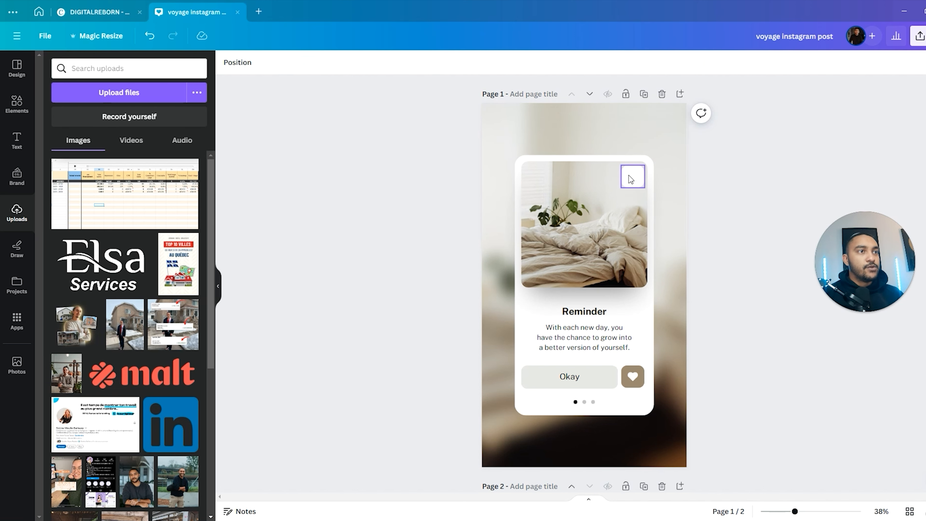
Step: Bring the star's layer back in front of the white rounded square
{"action": "left_click", "coordinate": [630, 175]}
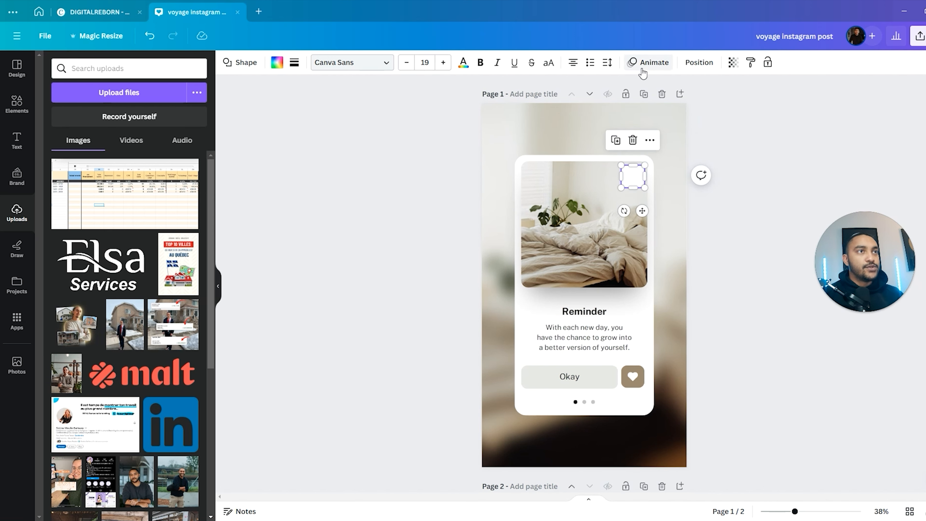
{"action": "left_click", "coordinate": [698, 64]}
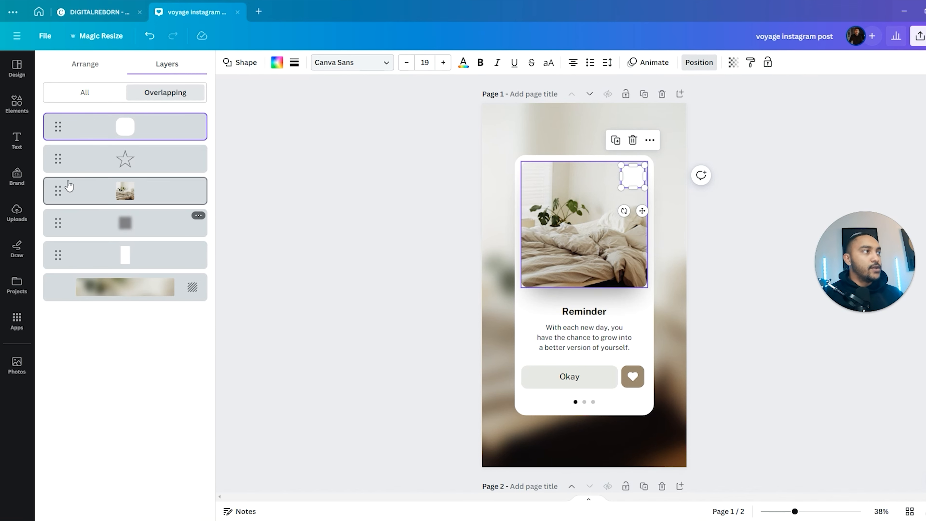
{"action": "left_click_drag", "start_coordinate": [57, 158], "coordinate": [57, 126]}
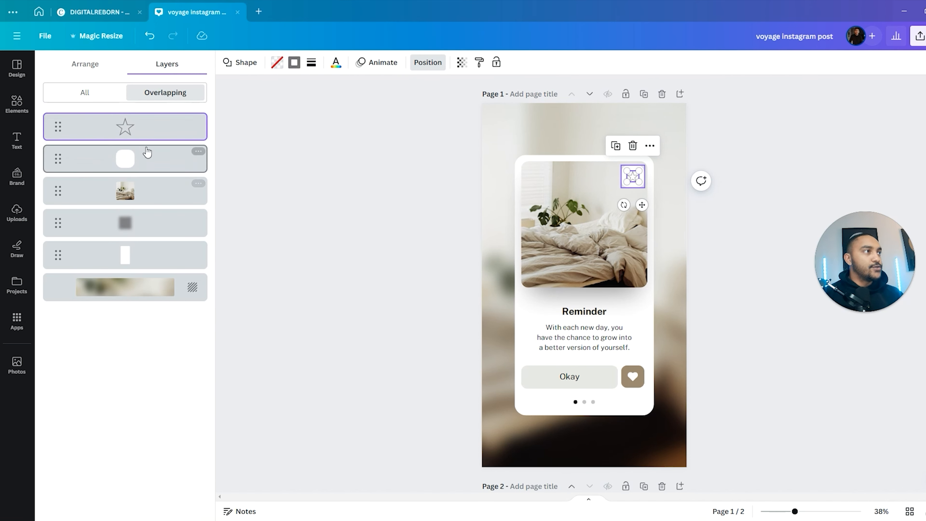
Step: Compare the full layer list with the layers that overlap the star
{"action": "left_click", "coordinate": [85, 92]}
{"action": "left_click", "coordinate": [165, 92]}
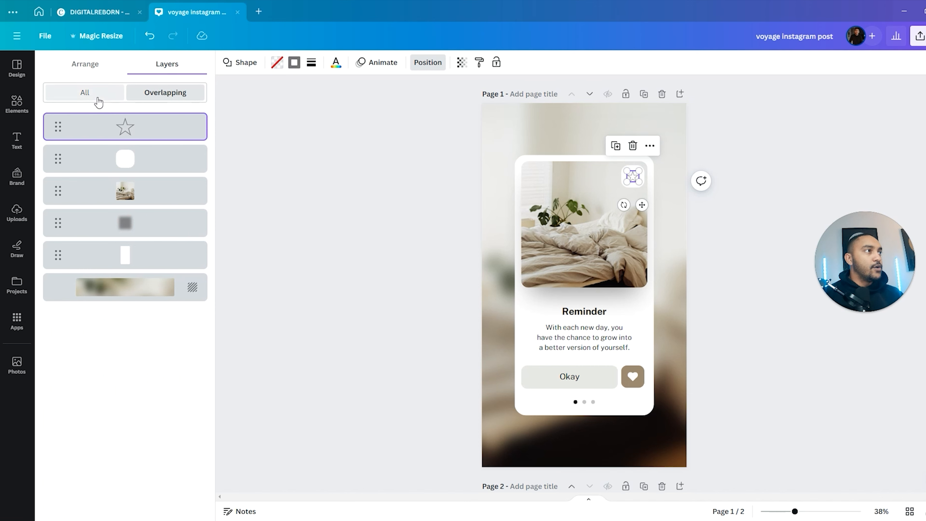
{"action": "left_click", "coordinate": [85, 96]}
{"action": "scroll", "coordinate": [114, 199], "scroll_direction": "down", "scroll_amount": 2}
{"action": "left_click", "coordinate": [165, 93]}
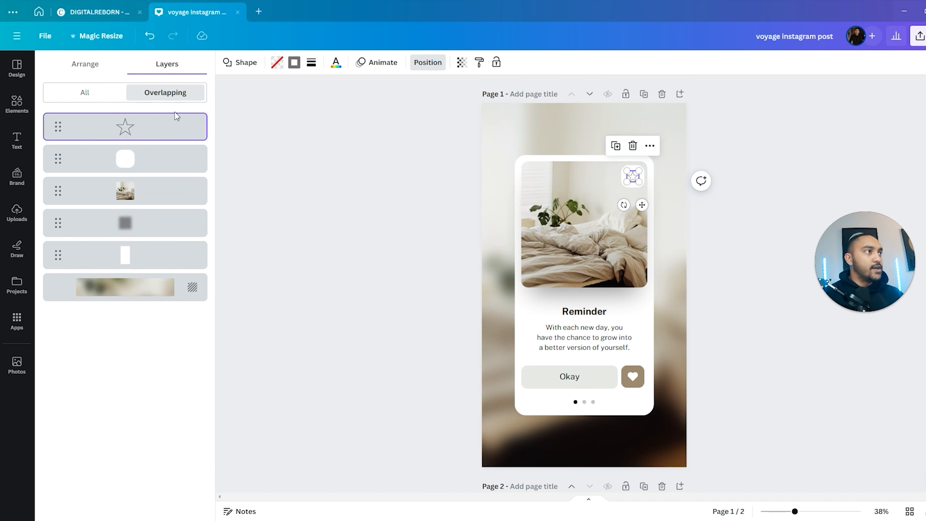
{"action": "left_click", "coordinate": [100, 92]}
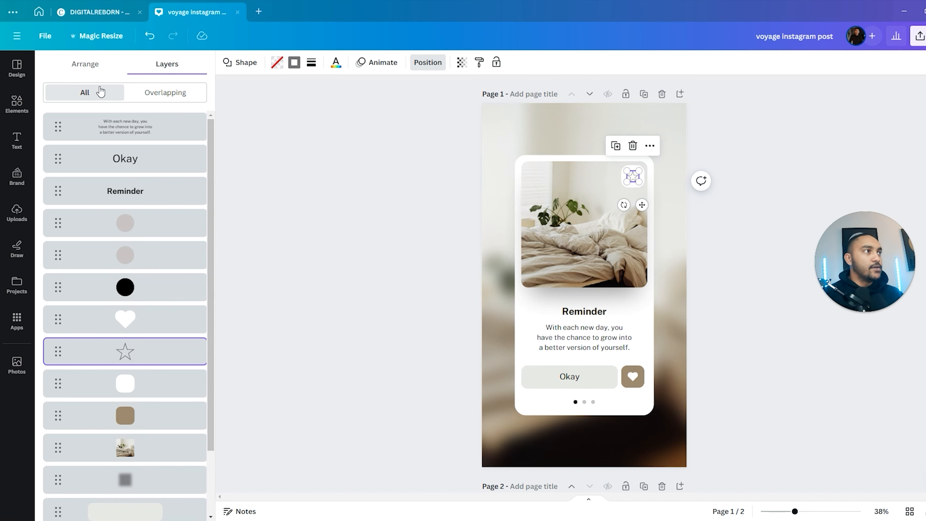
{"action": "left_click", "coordinate": [142, 90]}
{"action": "left_click", "coordinate": [314, 158]}
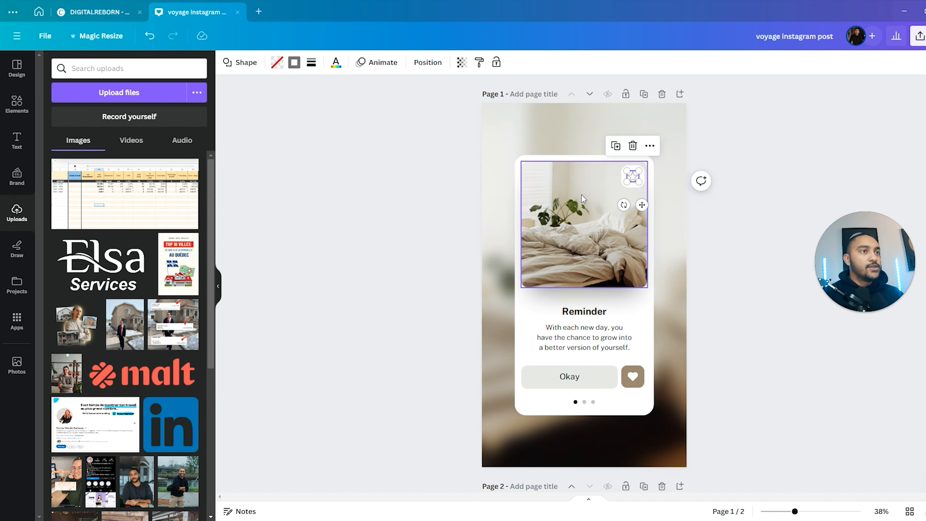
Step: Check the layers overlapping the bedroom photo, review the full layer list and select the Reminder heading's layer
{"action": "left_click", "coordinate": [582, 195]}
{"action": "left_click", "coordinate": [434, 62]}
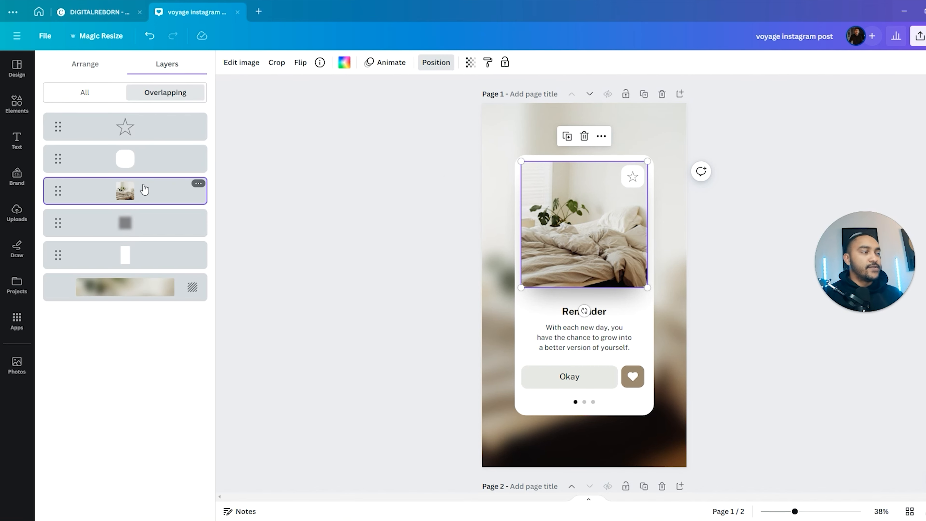
{"action": "left_click", "coordinate": [81, 95]}
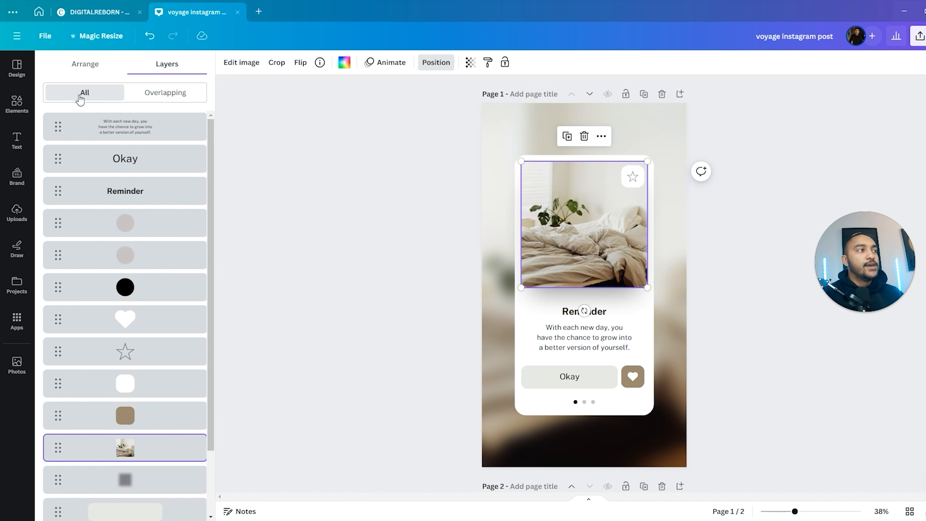
{"action": "scroll", "coordinate": [96, 380], "scroll_direction": "down", "scroll_amount": 3}
{"action": "scroll", "coordinate": [94, 239], "scroll_direction": "up", "scroll_amount": 3}
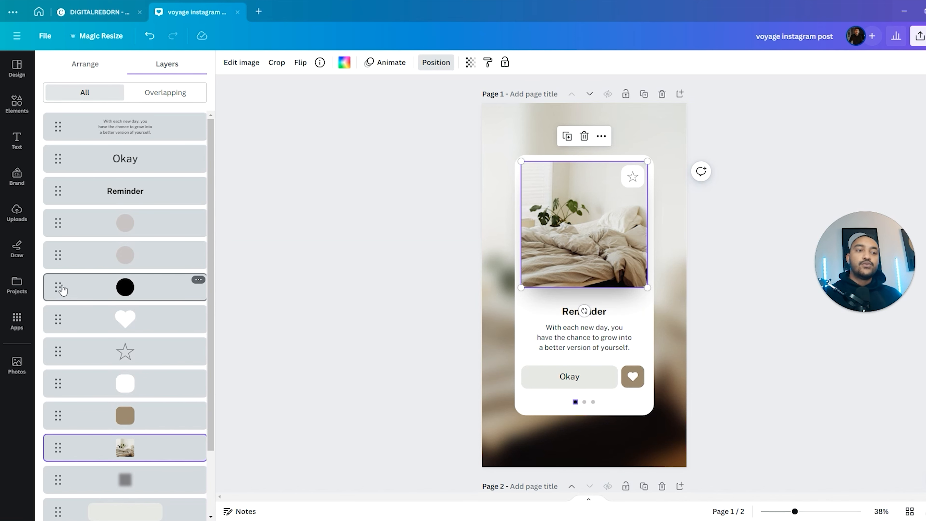
{"action": "mouse_move", "coordinate": [96, 202]}
{"action": "left_mouse_down"}
{"action": "mouse_move", "coordinate": [96, 235]}
{"action": "mouse_move", "coordinate": [98, 202]}
{"action": "left_mouse_up"}
{"action": "left_click", "coordinate": [413, 224]}
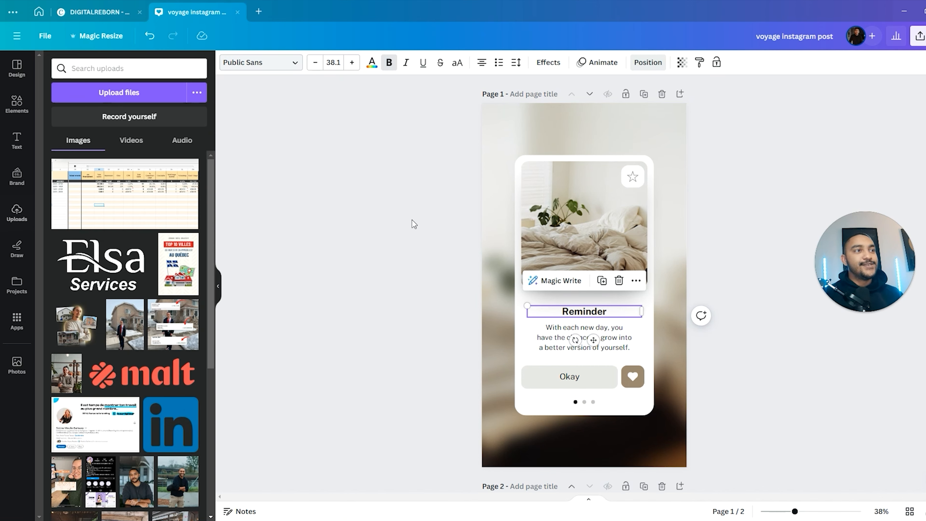
Step: Apply the Shadow text effect to the paragraph under the Reminder heading
{"action": "double_click", "coordinate": [571, 314]}
{"action": "left_click", "coordinate": [553, 336]}
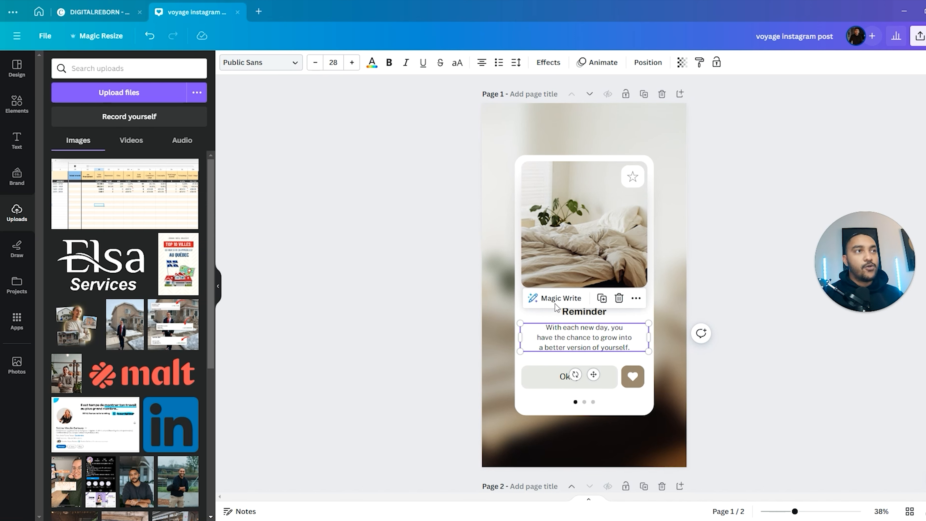
{"action": "left_click", "coordinate": [548, 64]}
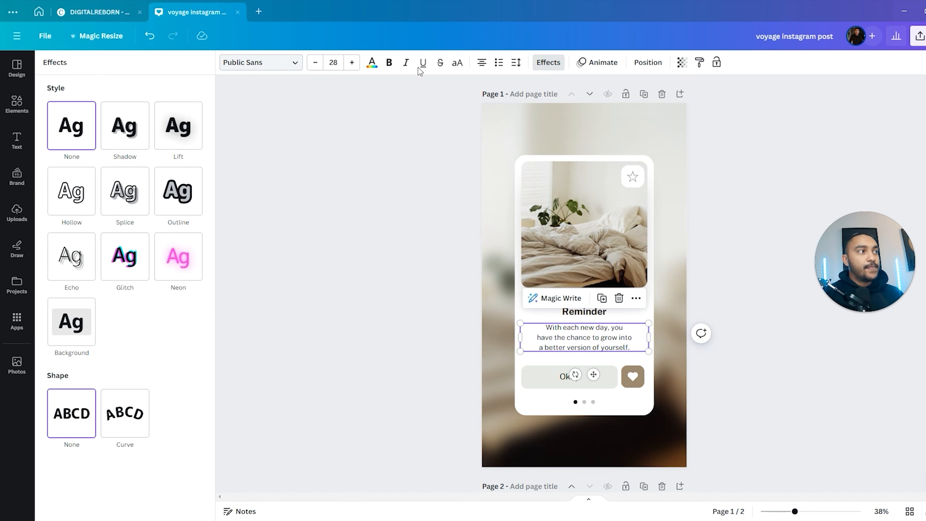
{"action": "left_click", "coordinate": [129, 129]}
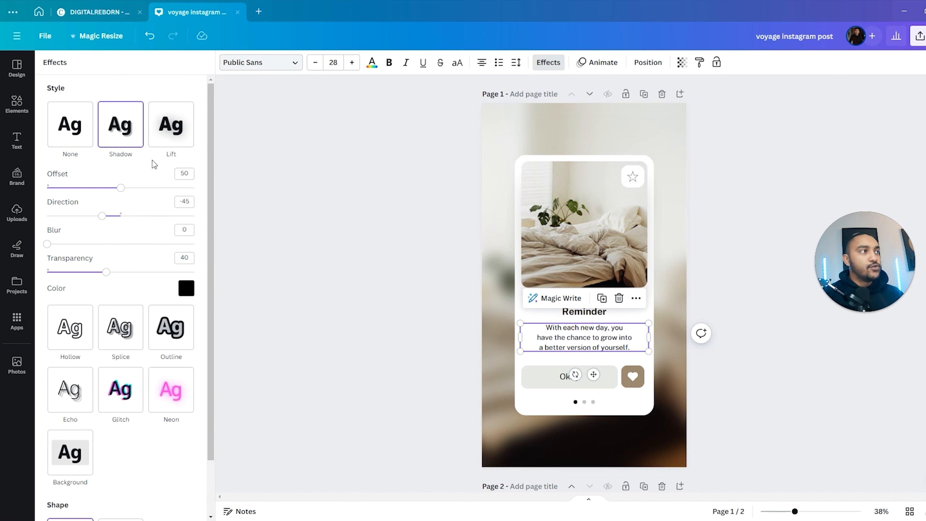
Step: Adjust the paragraph's shadow to offset 46, direction 55, blur 50 and transparency 47
{"action": "left_click_drag", "start_coordinate": [795, 511], "coordinate": [816, 512]}
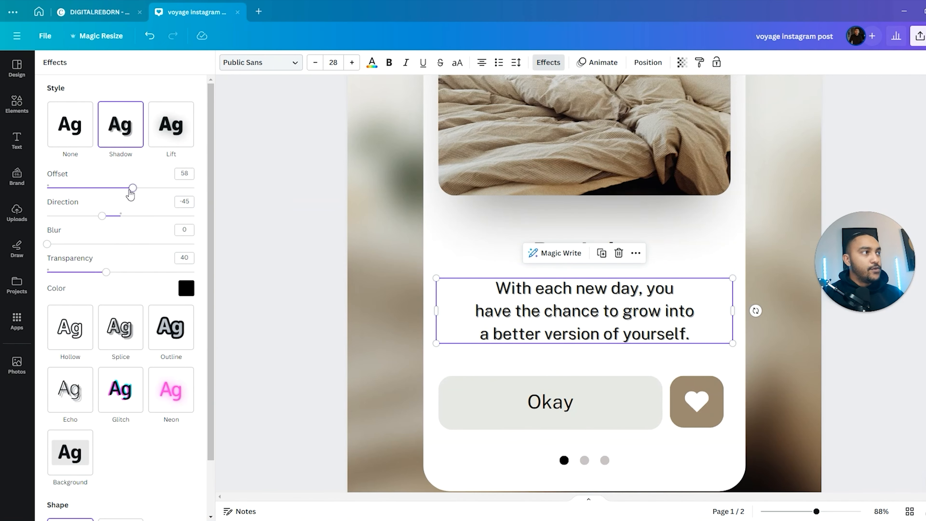
{"action": "left_click_drag", "start_coordinate": [104, 221], "coordinate": [137, 225]}
{"action": "left_click_drag", "start_coordinate": [47, 244], "coordinate": [142, 244]}
{"action": "left_click_drag", "start_coordinate": [106, 272], "coordinate": [127, 271]}
{"action": "mouse_move", "coordinate": [88, 243]}
{"action": "left_mouse_down"}
{"action": "mouse_move", "coordinate": [179, 244]}
{"action": "mouse_move", "coordinate": [81, 245]}
{"action": "left_mouse_up"}
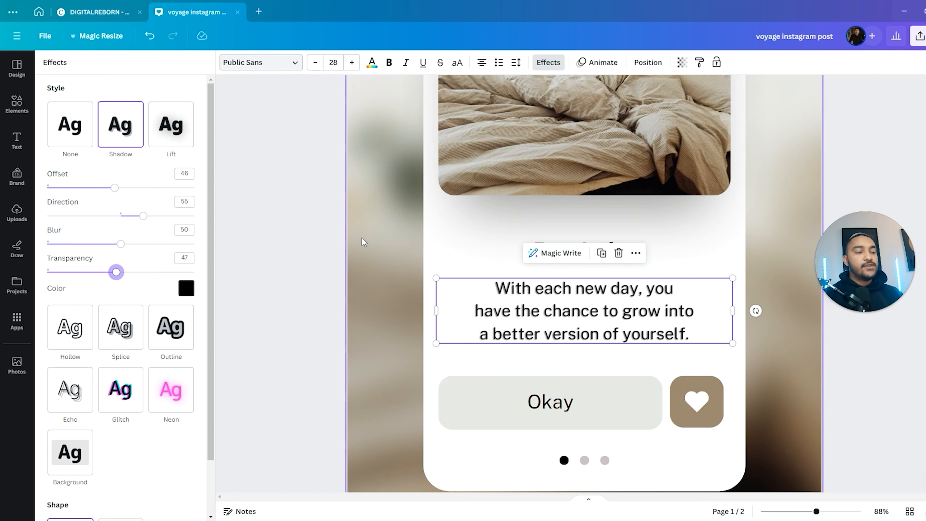
Step: Try the Background effect on the paragraph, and return its effect style to None
{"action": "left_click", "coordinate": [123, 138]}
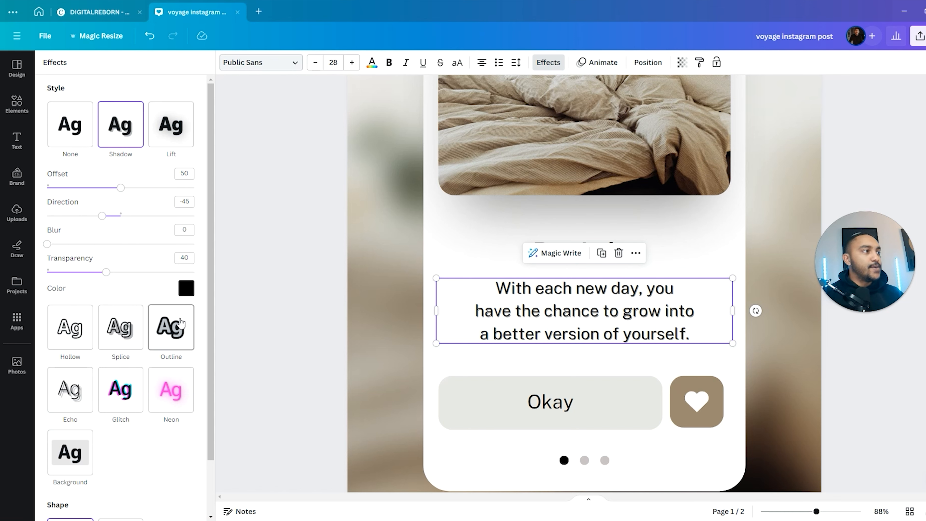
{"action": "scroll", "coordinate": [173, 337], "scroll_direction": "down", "scroll_amount": 2}
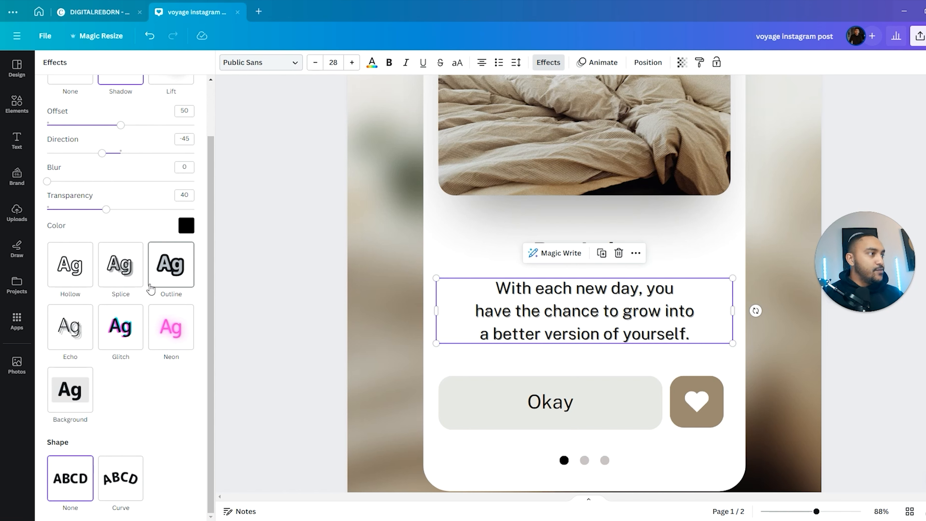
{"action": "left_click", "coordinate": [85, 405]}
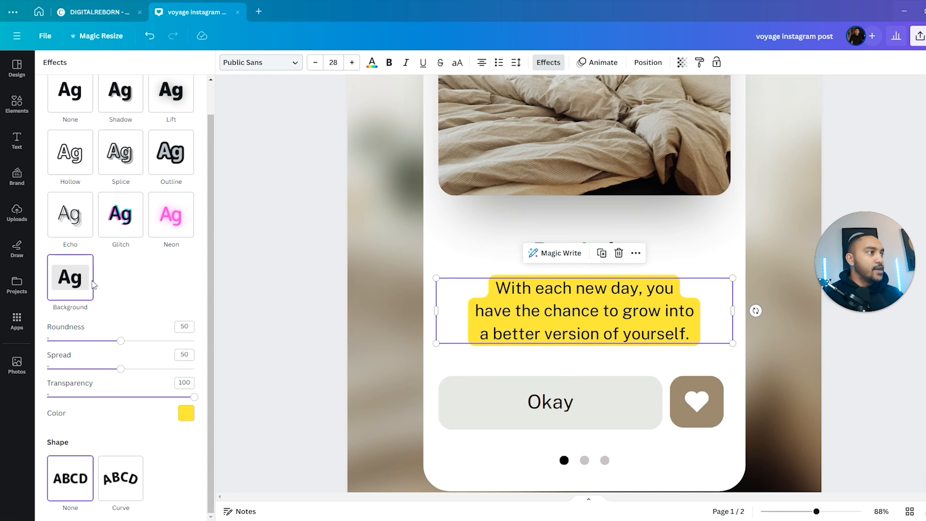
{"action": "scroll", "coordinate": [126, 286], "scroll_direction": "up", "scroll_amount": 1}
{"action": "scroll", "coordinate": [84, 312], "scroll_direction": "down", "scroll_amount": 1}
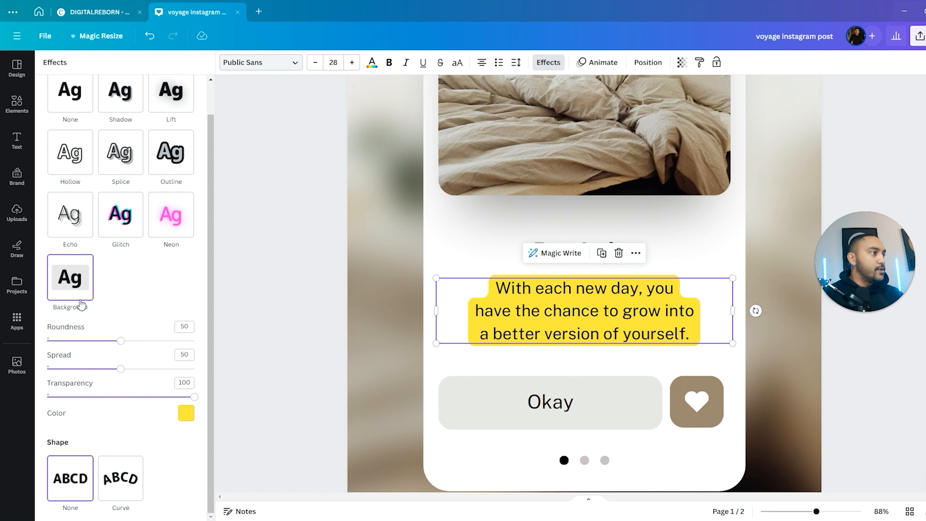
{"action": "scroll", "coordinate": [94, 265], "scroll_direction": "up", "scroll_amount": 1}
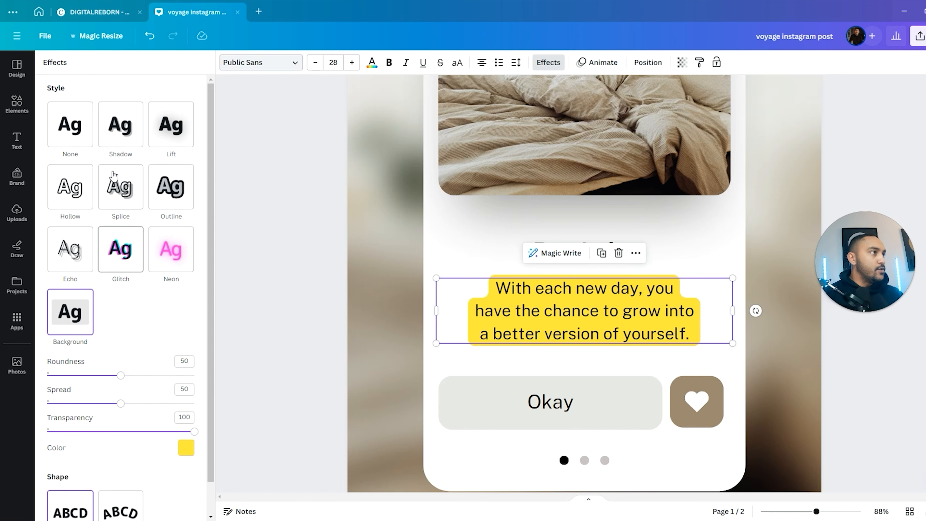
{"action": "left_click", "coordinate": [77, 129]}
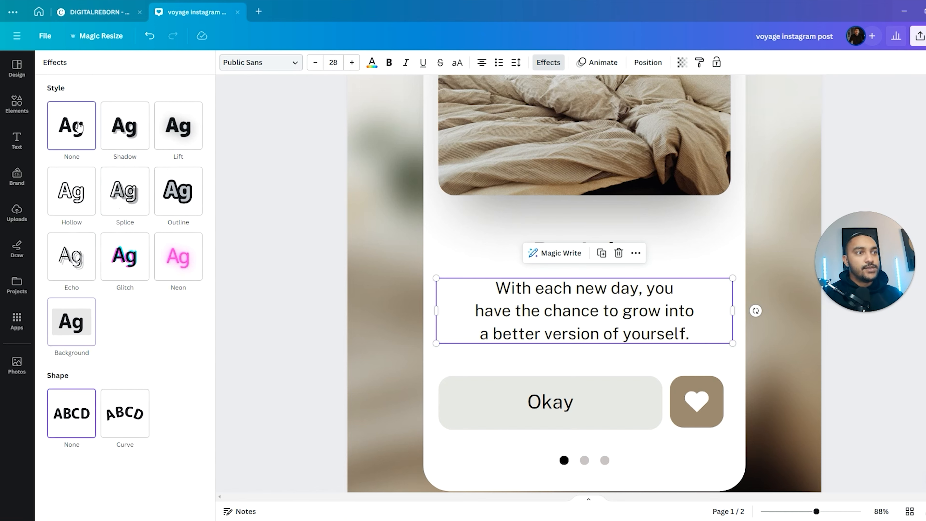
Step: Change the paragraph's font to Canva Sans, compare the Medium and Bold weights, and return to Regular
{"action": "left_click", "coordinate": [310, 252]}
{"action": "left_click", "coordinate": [463, 308]}
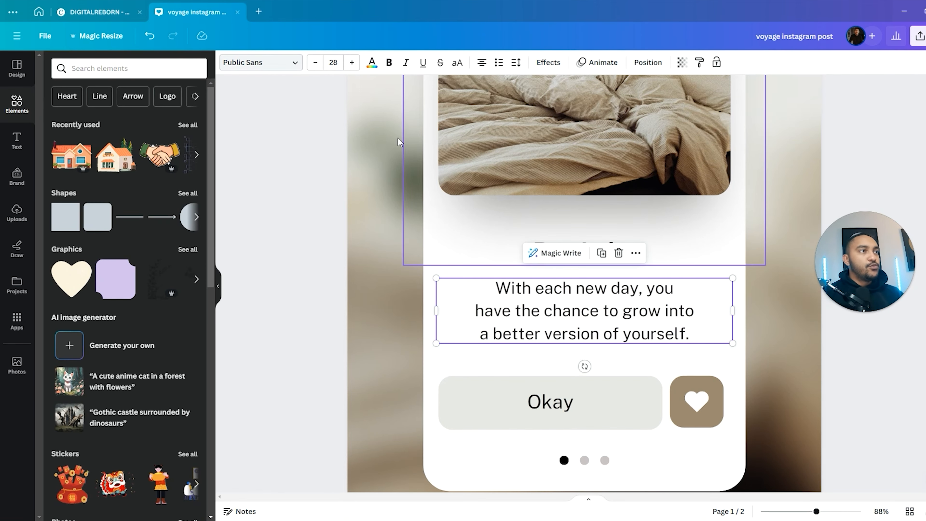
{"action": "left_click", "coordinate": [290, 65]}
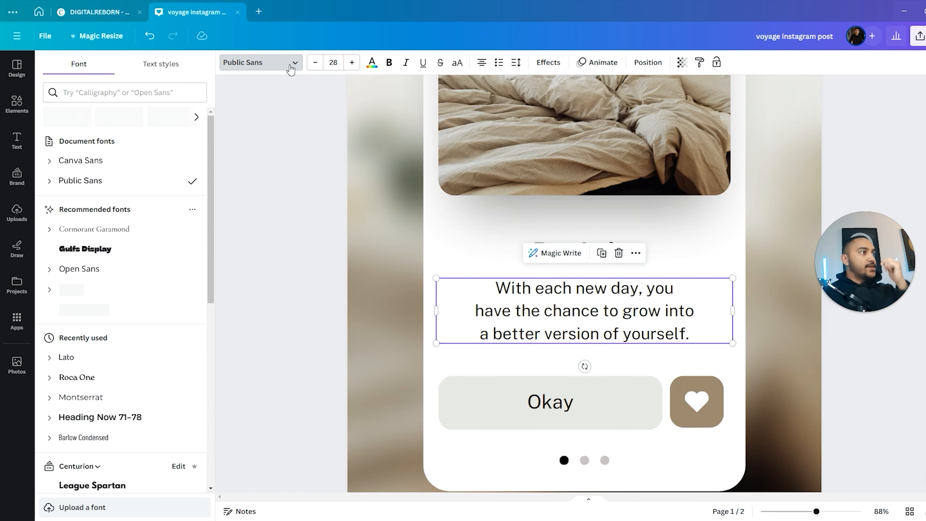
{"action": "left_click", "coordinate": [50, 162]}
{"action": "left_click", "coordinate": [89, 179]}
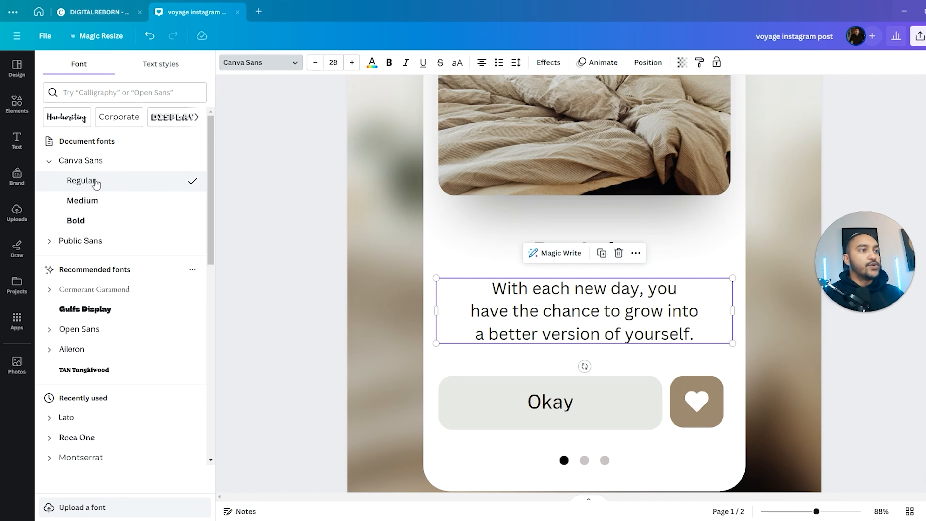
{"action": "left_click", "coordinate": [109, 201]}
{"action": "left_click", "coordinate": [110, 221]}
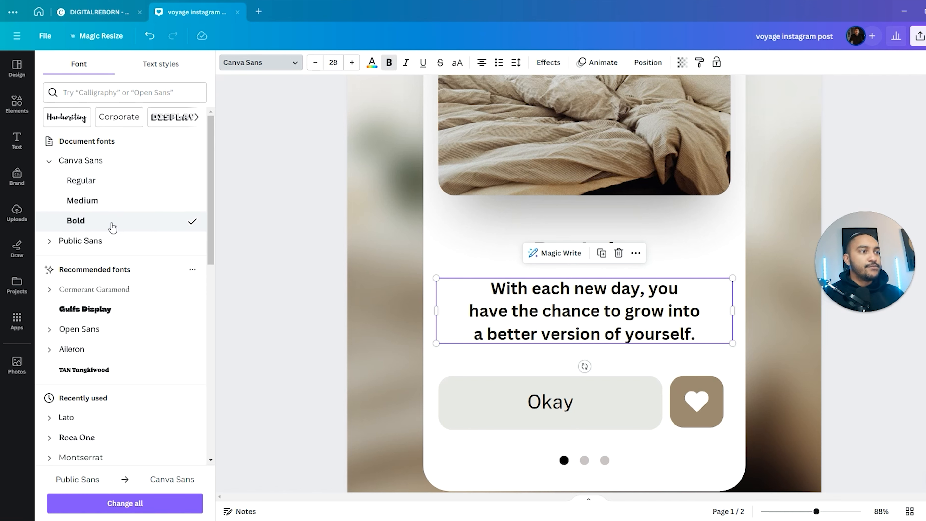
{"action": "left_click", "coordinate": [114, 180]}
Step: Try the League Spartan font on the paragraph
{"action": "scroll", "coordinate": [113, 277], "scroll_direction": "down", "scroll_amount": 6}
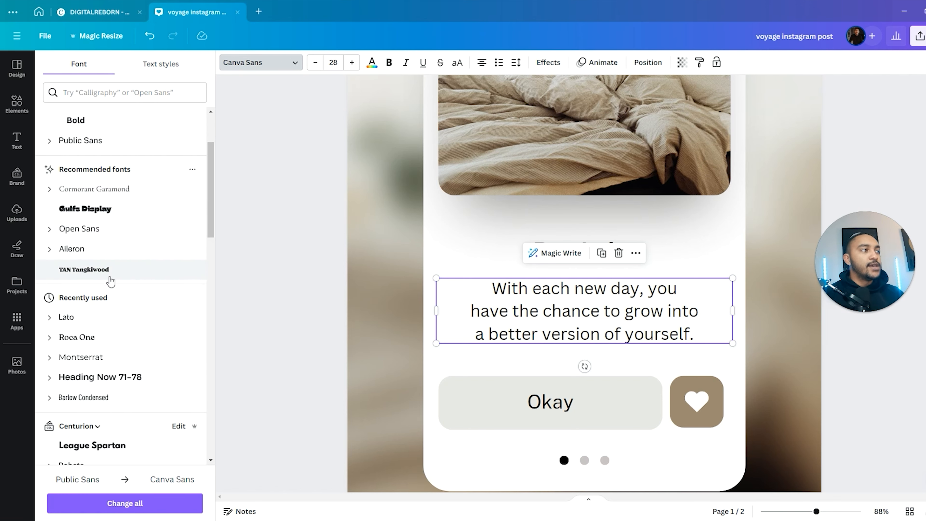
{"action": "scroll", "coordinate": [114, 283], "scroll_direction": "down", "scroll_amount": 3}
{"action": "left_click", "coordinate": [109, 197]}
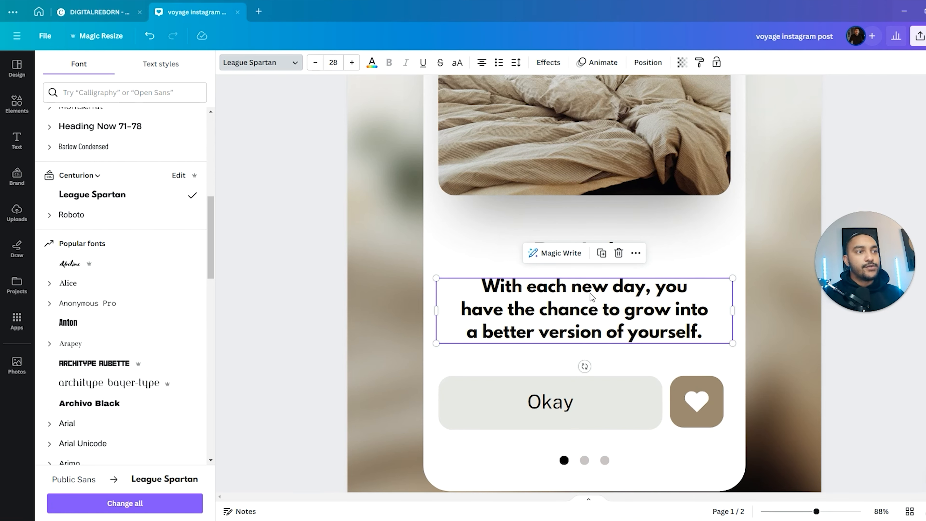
Step: Set the paragraph's font to Canva Sans Bold
{"action": "scroll", "coordinate": [76, 212], "scroll_direction": "up", "scroll_amount": 8}
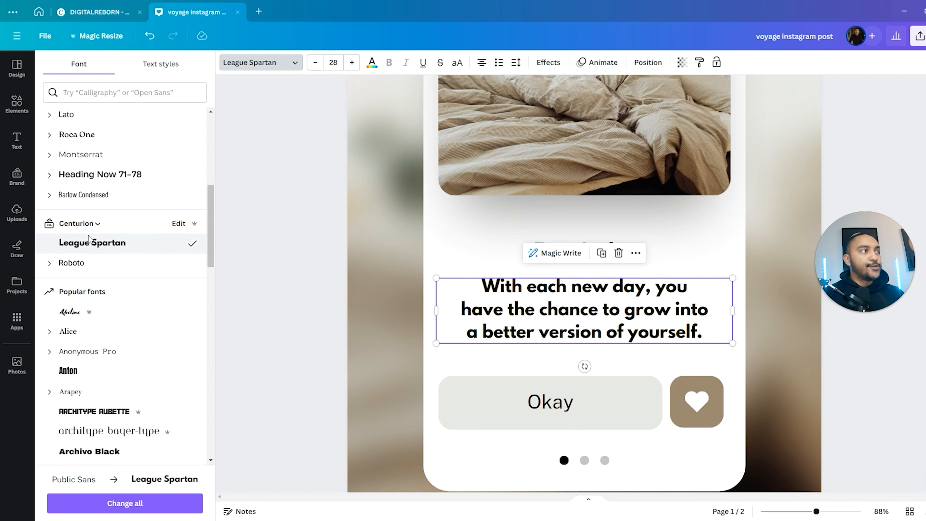
{"action": "left_click", "coordinate": [62, 181]}
{"action": "left_click", "coordinate": [76, 220]}
{"action": "left_click", "coordinate": [60, 160]}
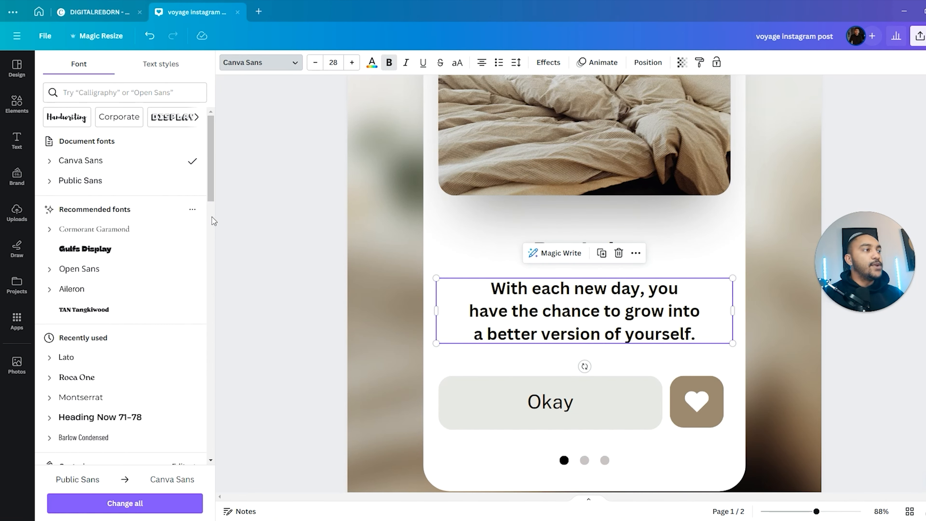
{"action": "left_click", "coordinate": [277, 243]}
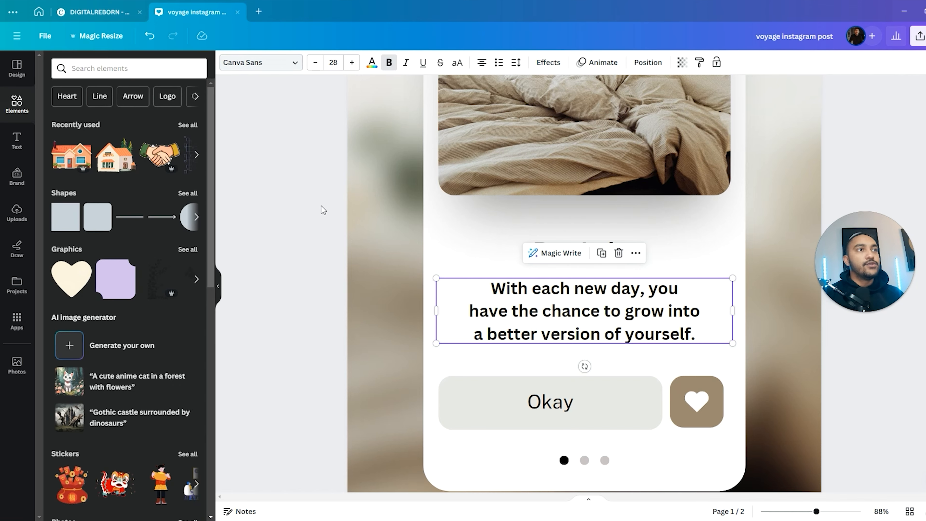
Step: Try out the transparency setting on the paragraph and keep the text fully opaque
{"action": "left_click", "coordinate": [289, 281]}
{"action": "left_click", "coordinate": [514, 299]}
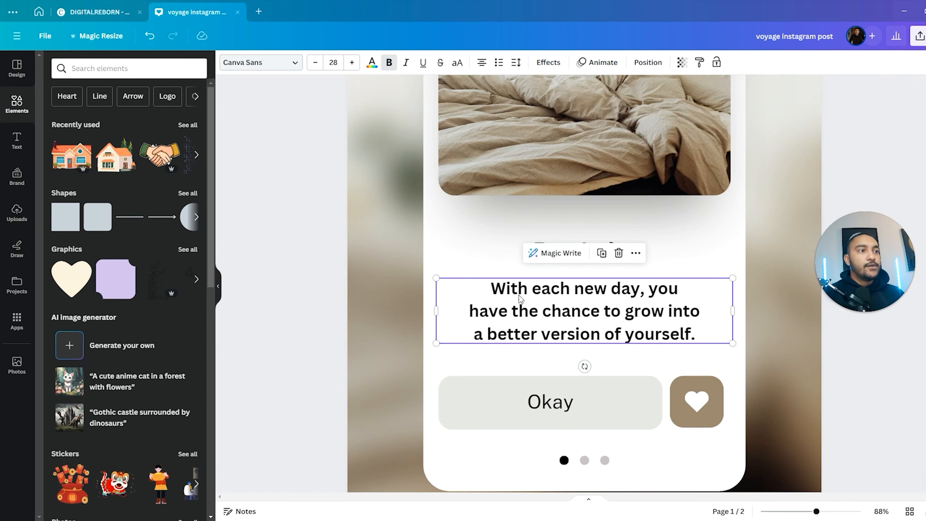
{"action": "left_click", "coordinate": [685, 65]}
{"action": "left_click_drag", "start_coordinate": [685, 107], "coordinate": [713, 108]}
{"action": "left_click", "coordinate": [317, 243]}
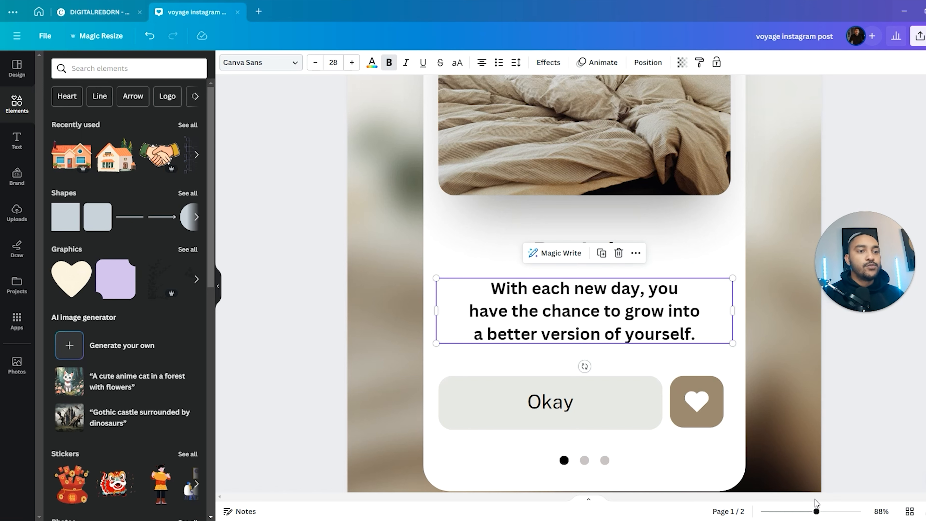
Step: Deselect the paragraph and search the photo library for "hotel"
{"action": "left_click_drag", "start_coordinate": [815, 511], "coordinate": [800, 511]}
{"action": "left_click", "coordinate": [774, 423]}
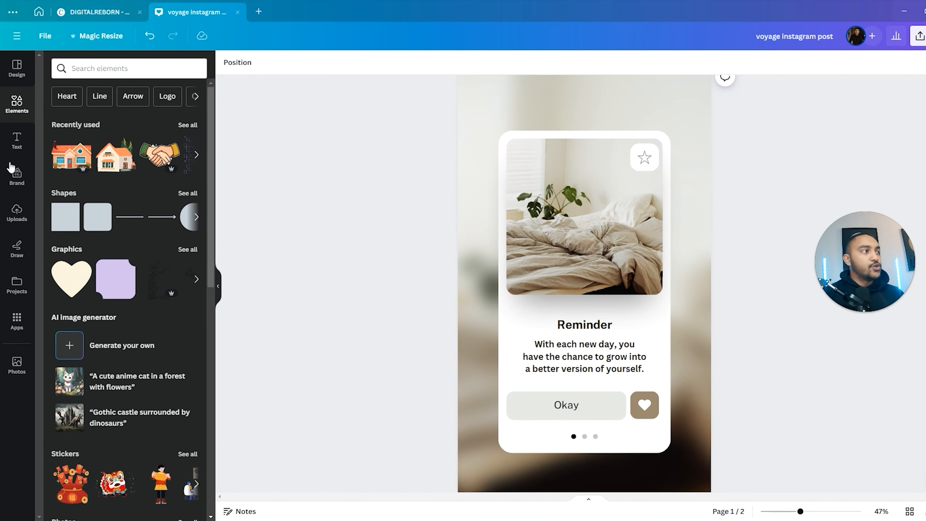
{"action": "left_click", "coordinate": [17, 363]}
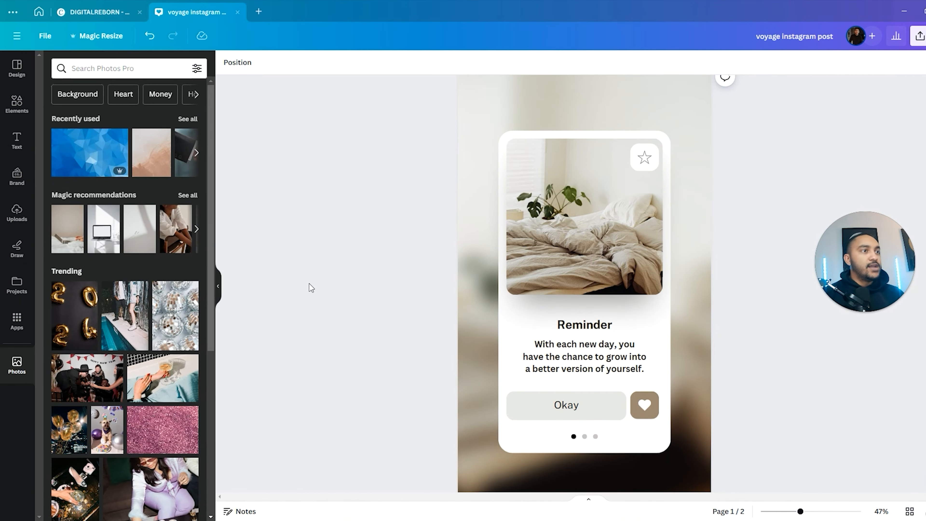
{"action": "scroll", "coordinate": [507, 242], "scroll_direction": "down", "scroll_amount": 1}
{"action": "scroll", "coordinate": [485, 222], "scroll_direction": "up", "scroll_amount": 1}
{"action": "left_click", "coordinate": [159, 73]}
{"action": "type", "text": "hotel"}
{"action": "key", "text": "Return"}
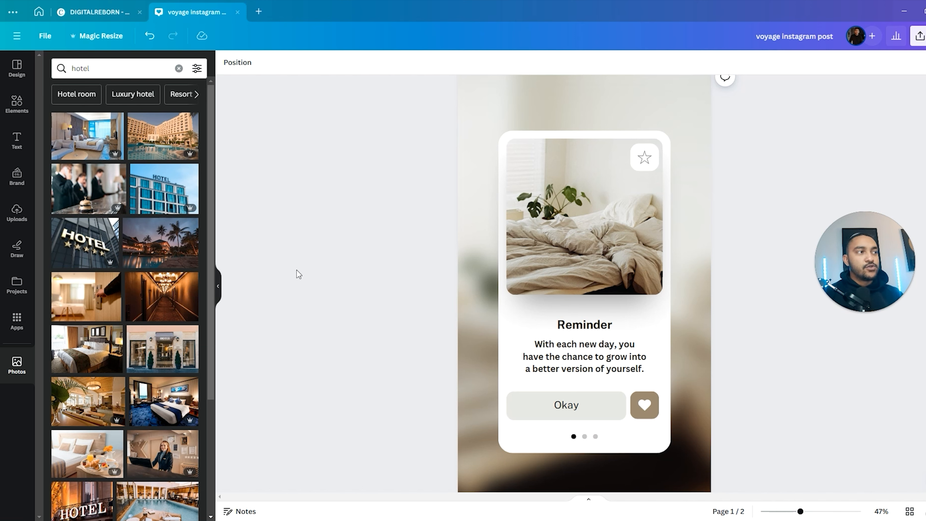
Step: Replace the page background with the bright hotel room photo showing an open door, and check its crop without changing it
{"action": "scroll", "coordinate": [144, 269], "scroll_direction": "down", "scroll_amount": 2}
{"action": "left_click_drag", "start_coordinate": [83, 248], "coordinate": [468, 254]}
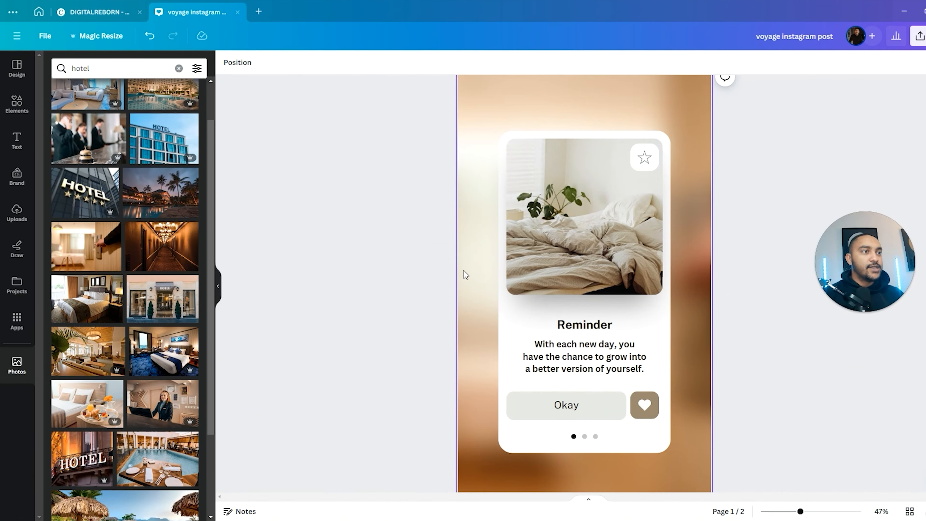
{"action": "double_click", "coordinate": [483, 282]}
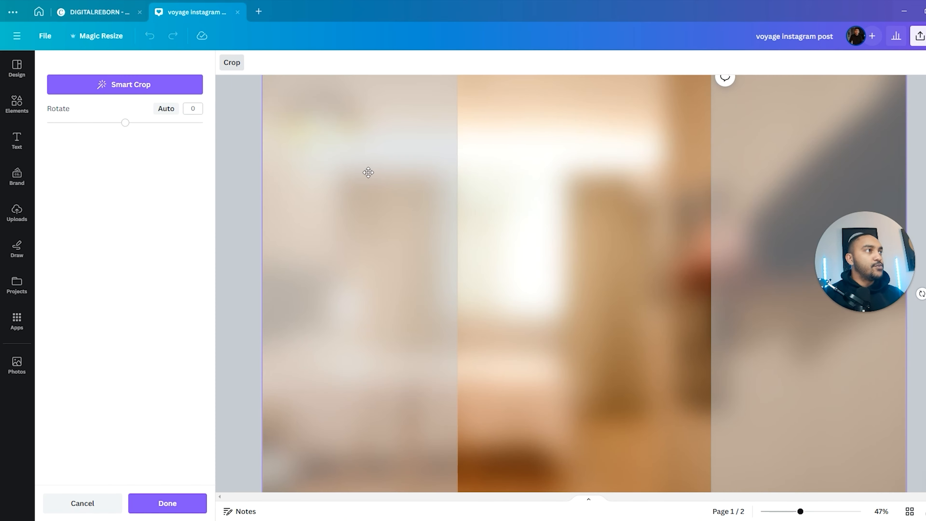
{"action": "left_click", "coordinate": [89, 502]}
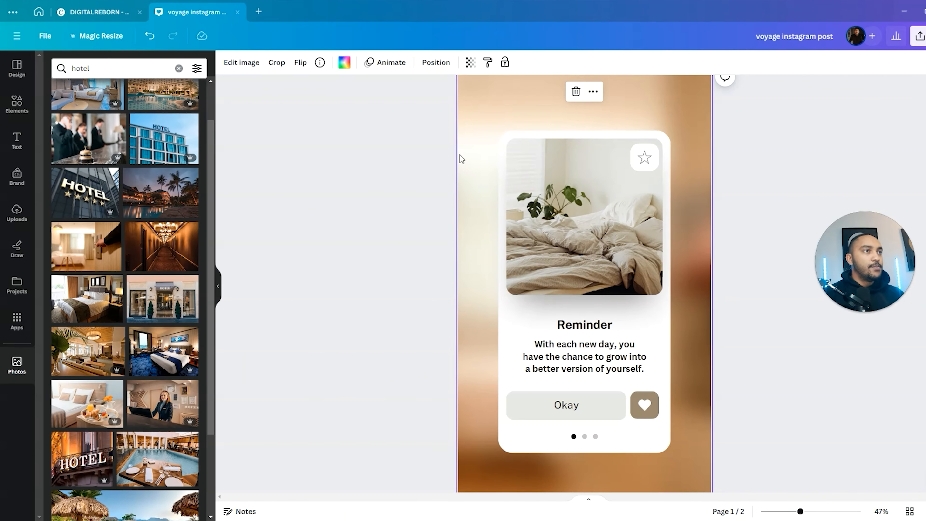
Step: Browse the image editing options for the background photo and set its Blur adjustment to 0
{"action": "left_click", "coordinate": [255, 69]}
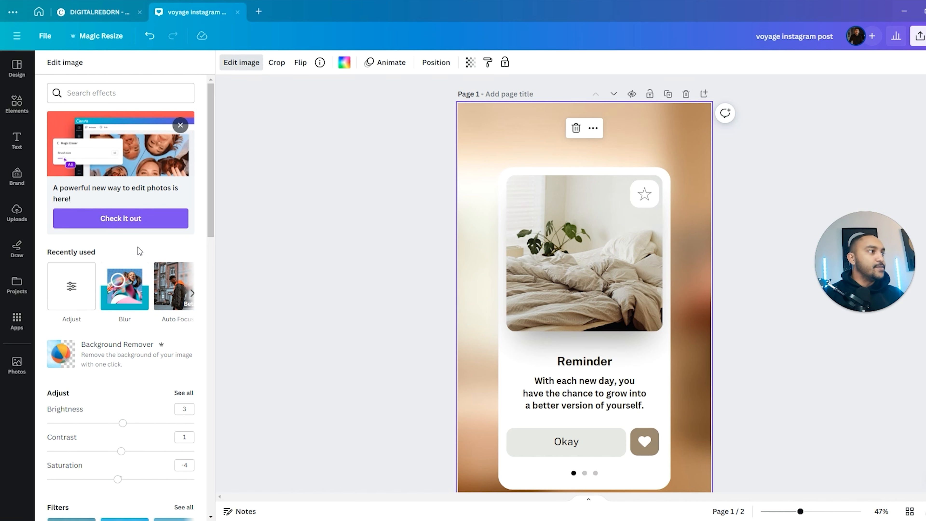
{"action": "scroll", "coordinate": [79, 290], "scroll_direction": "down", "scroll_amount": 10}
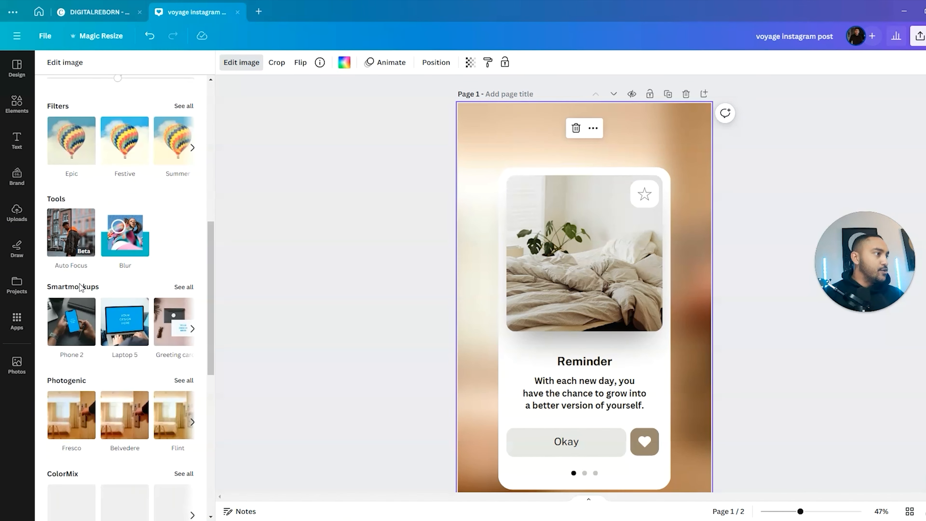
{"action": "scroll", "coordinate": [83, 282], "scroll_direction": "up", "scroll_amount": 10}
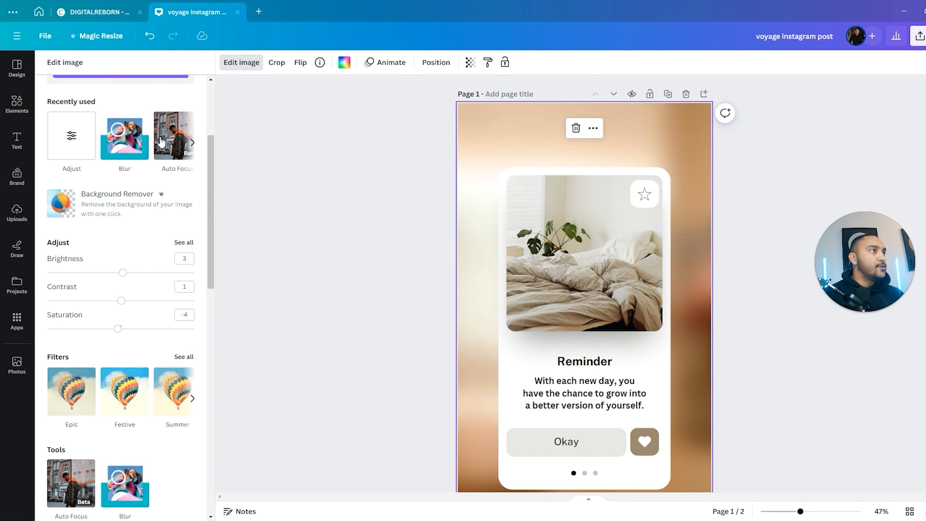
{"action": "left_click", "coordinate": [77, 130]}
{"action": "left_click_drag", "start_coordinate": [153, 224], "coordinate": [125, 228]}
{"action": "left_click", "coordinate": [304, 208]}
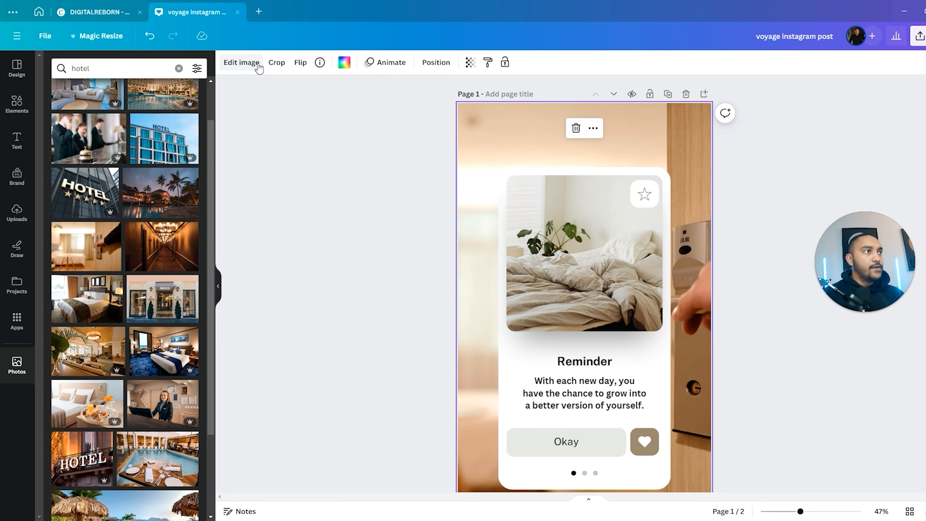
Step: Reopen the background photo's adjustments and set Blur to 35
{"action": "left_click", "coordinate": [241, 63]}
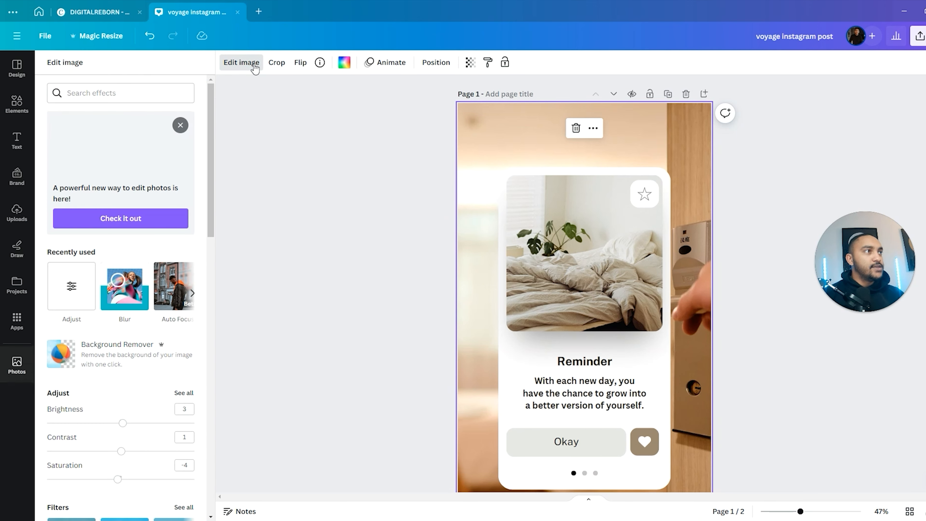
{"action": "left_click", "coordinate": [83, 293]}
{"action": "left_click_drag", "start_coordinate": [80, 316], "coordinate": [111, 311]}
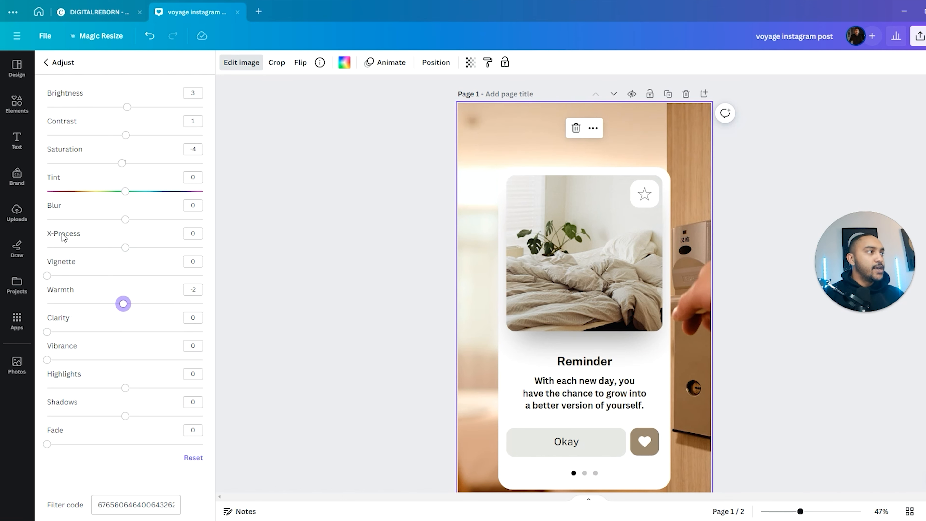
{"action": "left_click_drag", "start_coordinate": [126, 219], "coordinate": [153, 228]}
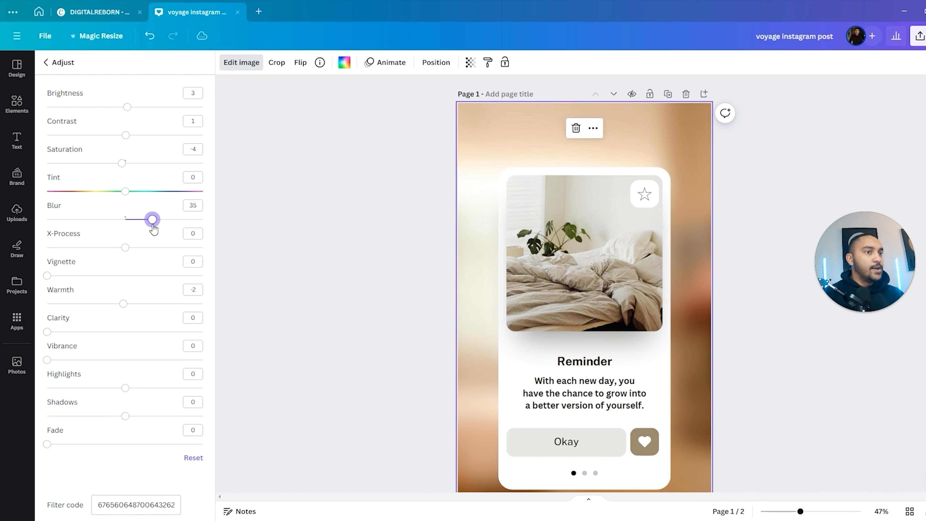
Step: Lower the background photo's Saturation, close its adjustments and deselect the photo
{"action": "scroll", "coordinate": [448, 198], "scroll_direction": "down", "scroll_amount": 3}
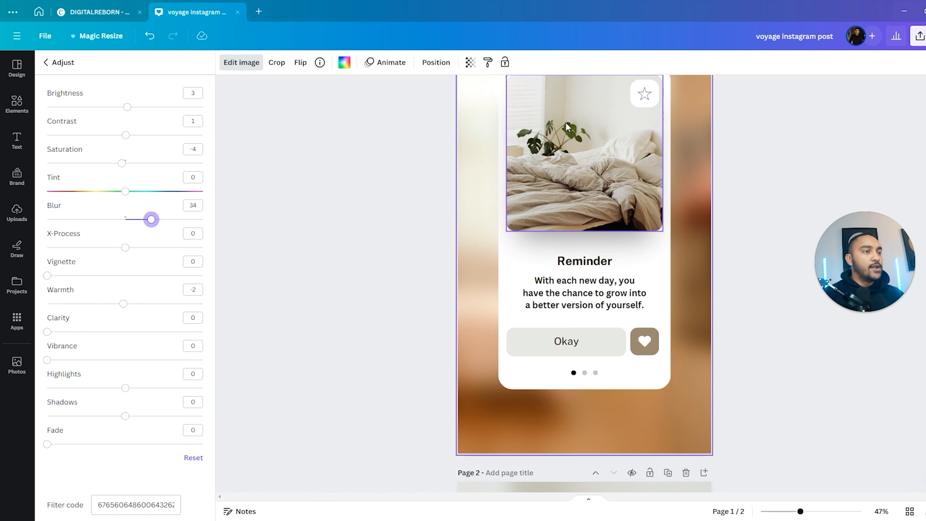
{"action": "scroll", "coordinate": [565, 118], "scroll_direction": "up", "scroll_amount": 2}
{"action": "left_click_drag", "start_coordinate": [119, 169], "coordinate": [96, 184]}
{"action": "key", "text": "Escape"}
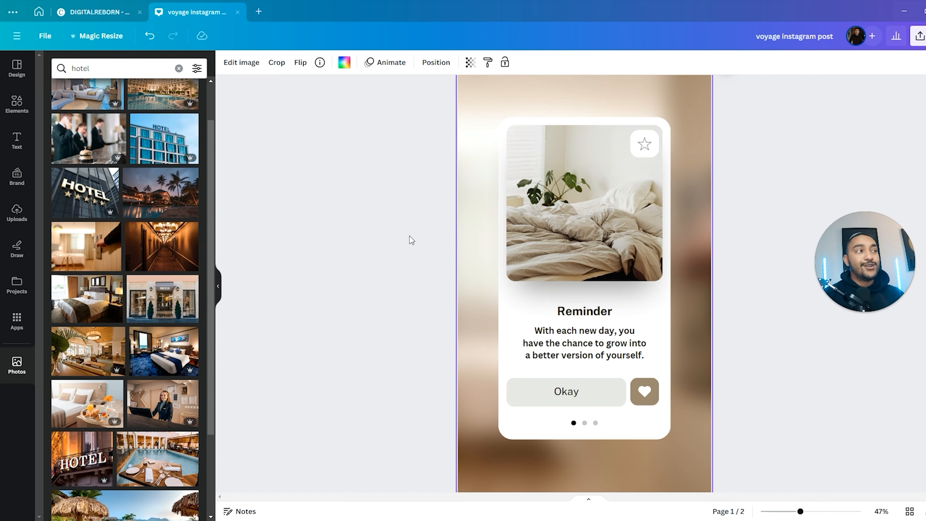
{"action": "left_click", "coordinate": [320, 237]}
{"action": "scroll", "coordinate": [351, 199], "scroll_direction": "up", "scroll_amount": 2}
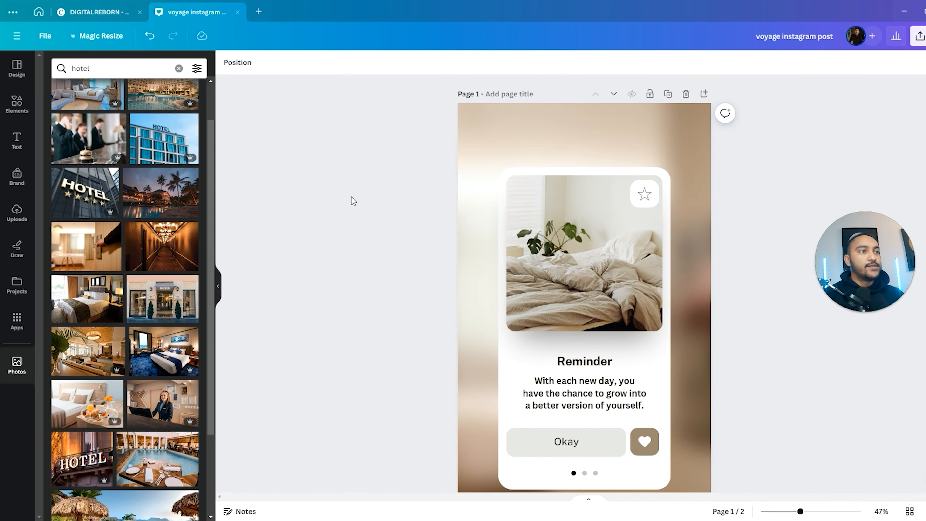
{"action": "scroll", "coordinate": [379, 219], "scroll_direction": "down", "scroll_amount": 3}
{"action": "scroll", "coordinate": [403, 237], "scroll_direction": "up", "scroll_amount": 2}
Step: Search the elements library for "fleche" and show all matching graphics
{"action": "left_click", "coordinate": [17, 104]}
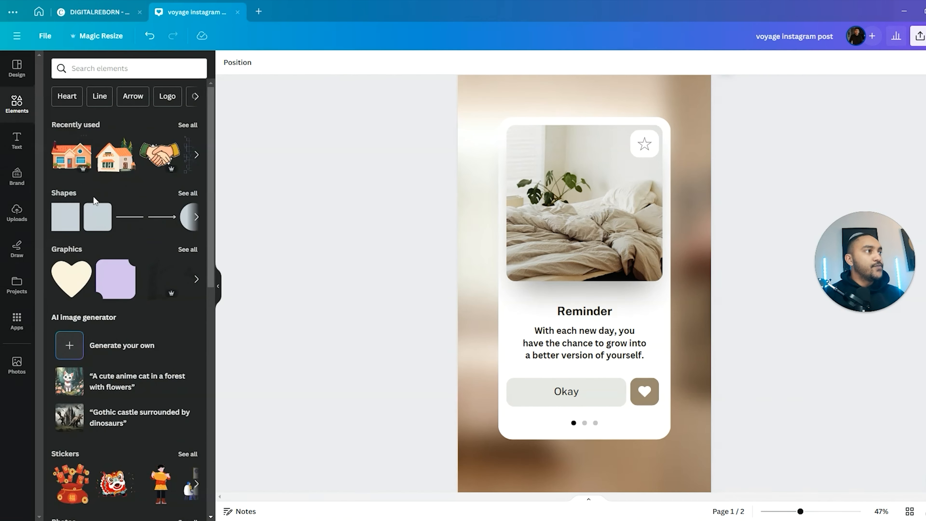
{"action": "left_click", "coordinate": [106, 65]}
{"action": "left_click", "coordinate": [384, 237]}
{"action": "left_click", "coordinate": [131, 73]}
{"action": "type", "text": "fleche"}
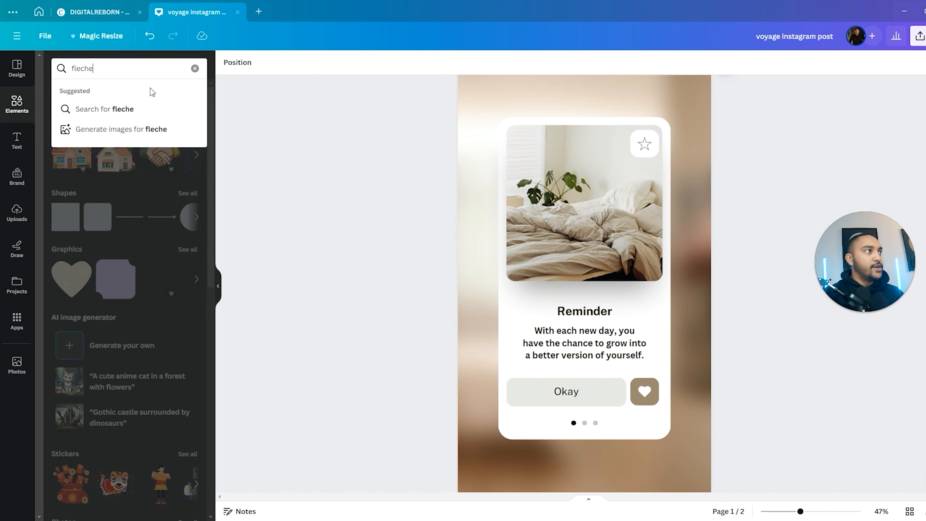
{"action": "key", "text": "Return"}
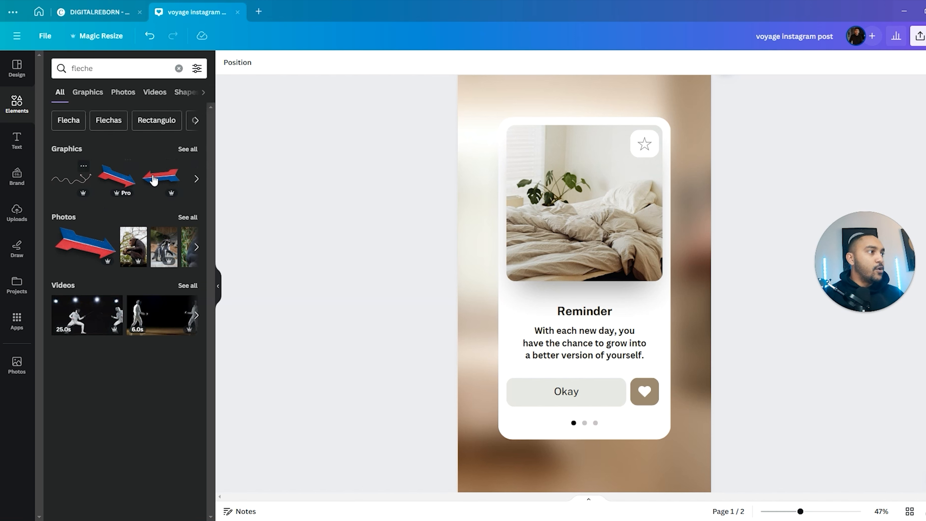
{"action": "left_click", "coordinate": [193, 149]}
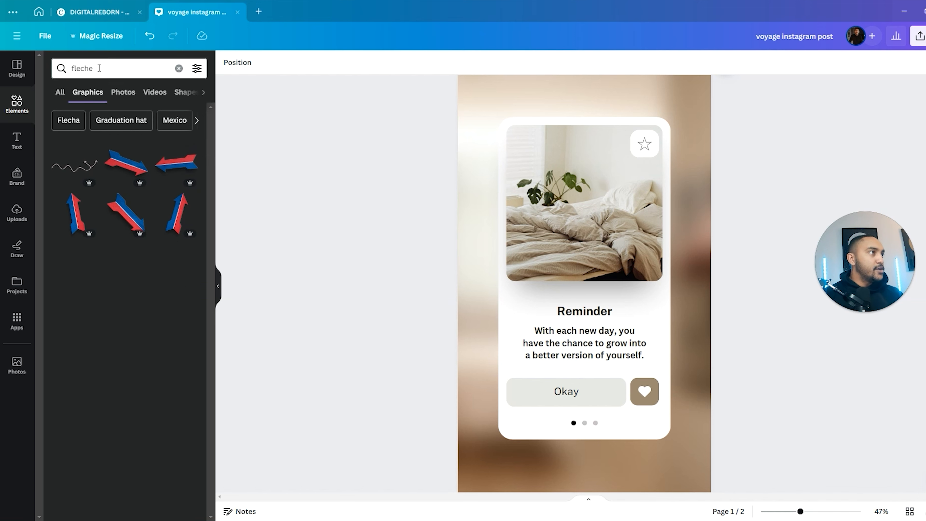
Step: Search the element graphics for "arrow" and browse the available arrows
{"action": "left_click_drag", "start_coordinate": [98, 68], "coordinate": [70, 65]}
{"action": "type", "text": "arrow"}
{"action": "key", "text": "Return"}
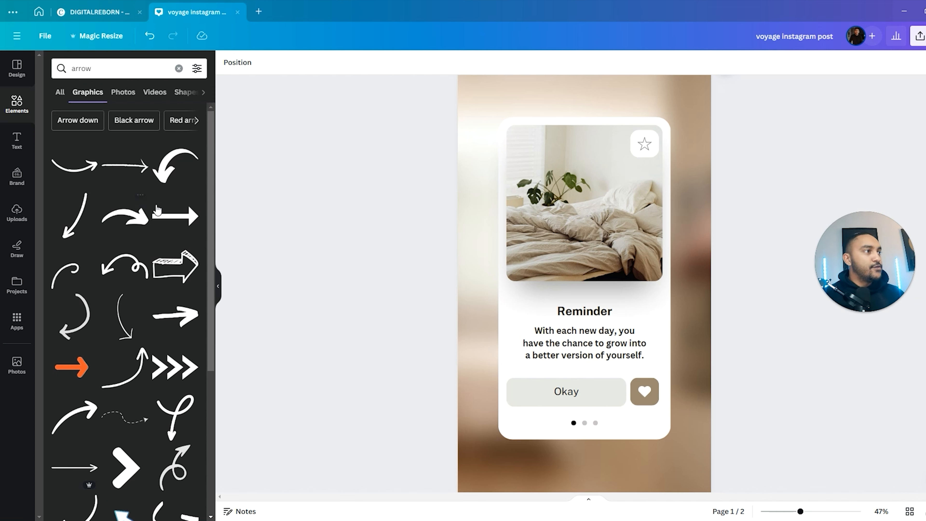
{"action": "scroll", "coordinate": [130, 220], "scroll_direction": "down", "scroll_amount": 5}
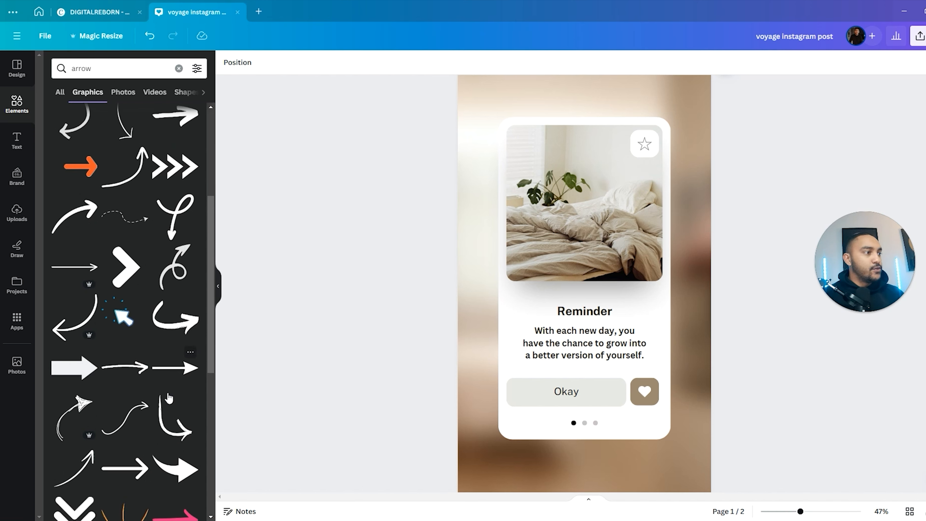
{"action": "scroll", "coordinate": [146, 378], "scroll_direction": "down", "scroll_amount": 5}
{"action": "scroll", "coordinate": [145, 376], "scroll_direction": "up", "scroll_amount": 4}
{"action": "scroll", "coordinate": [121, 269], "scroll_direction": "up", "scroll_amount": 5}
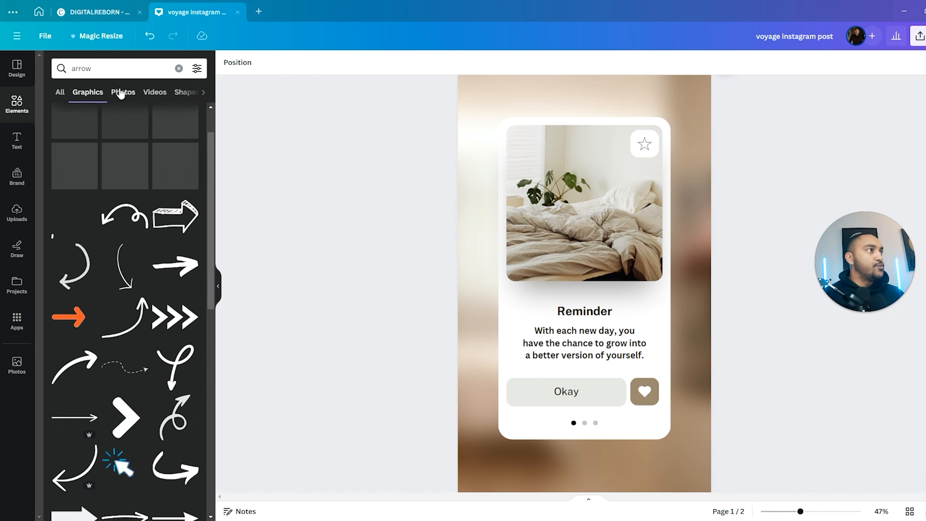
Step: Replace the graphics search term with "mouse" and run the search
{"action": "left_click", "coordinate": [70, 68]}
{"action": "key", "text": "BackSpace"}
{"action": "type", "text": "mouse"}
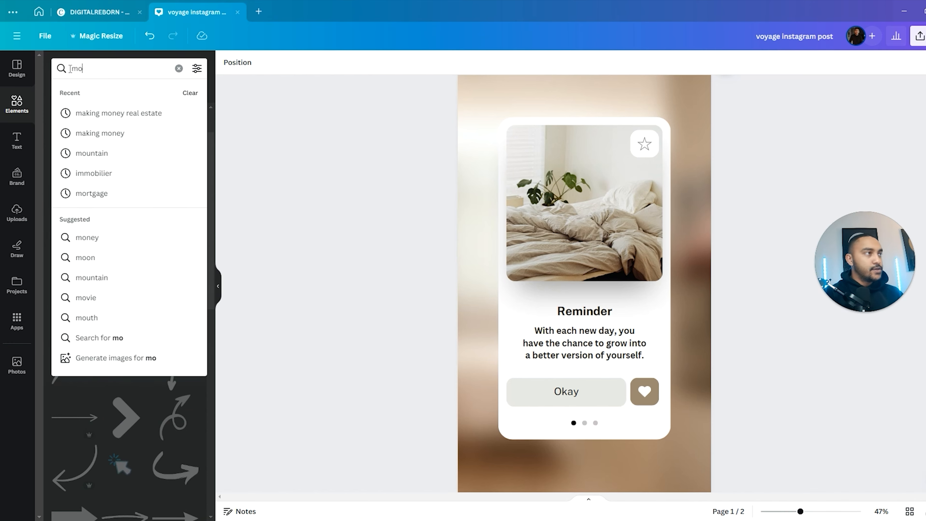
{"action": "key", "text": "Return"}
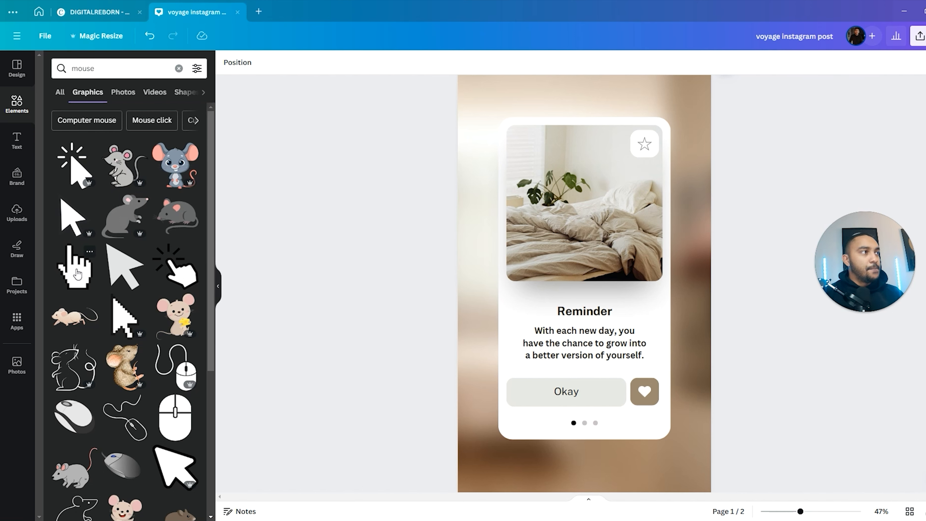
Step: Add the pixel hand cursor graphic, shrink it, tilt it clockwise and place it pointing at the lower edge of the Okay button
{"action": "left_click_drag", "start_coordinate": [75, 280], "coordinate": [543, 456]}
{"action": "left_click_drag", "start_coordinate": [494, 353], "coordinate": [562, 439]}
{"action": "left_click_drag", "start_coordinate": [590, 471], "coordinate": [544, 440]}
{"action": "left_click_drag", "start_coordinate": [530, 474], "coordinate": [511, 470]}
{"action": "mouse_move", "coordinate": [531, 432]}
{"action": "left_mouse_down"}
{"action": "mouse_move", "coordinate": [538, 425]}
{"action": "mouse_move", "coordinate": [530, 425]}
{"action": "left_mouse_up"}
{"action": "left_click", "coordinate": [492, 413]}
{"action": "left_click", "coordinate": [529, 430]}
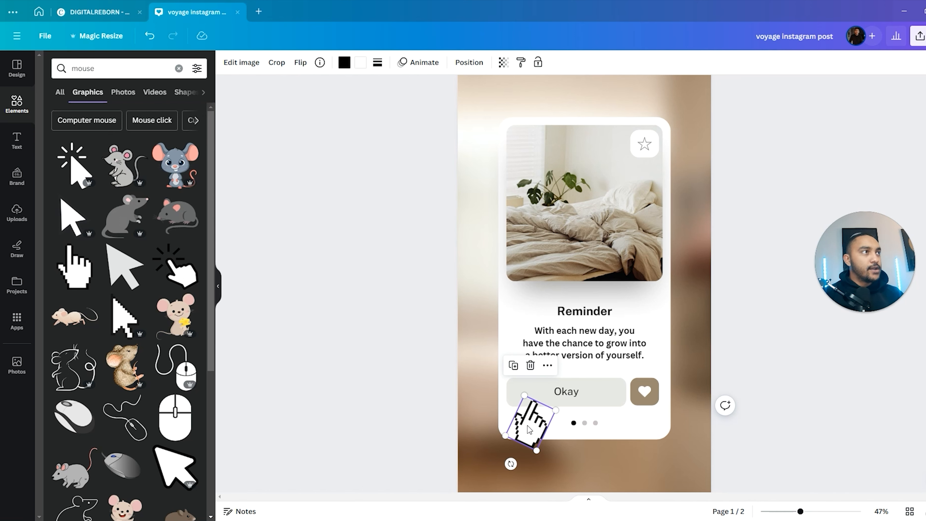
{"action": "left_click", "coordinate": [411, 423]}
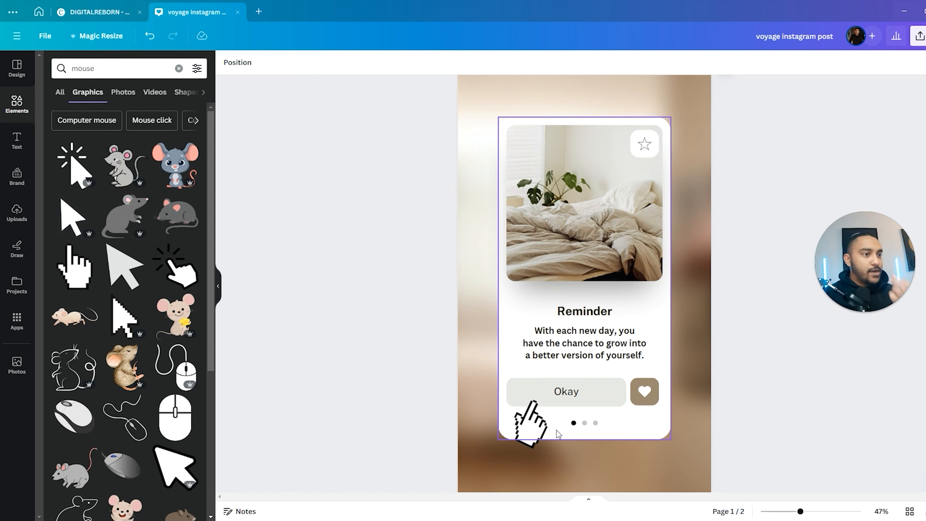
Step: Browse the image editing effects available for the hand cursor graphic without applying any, and deselect it
{"action": "left_click", "coordinate": [527, 442]}
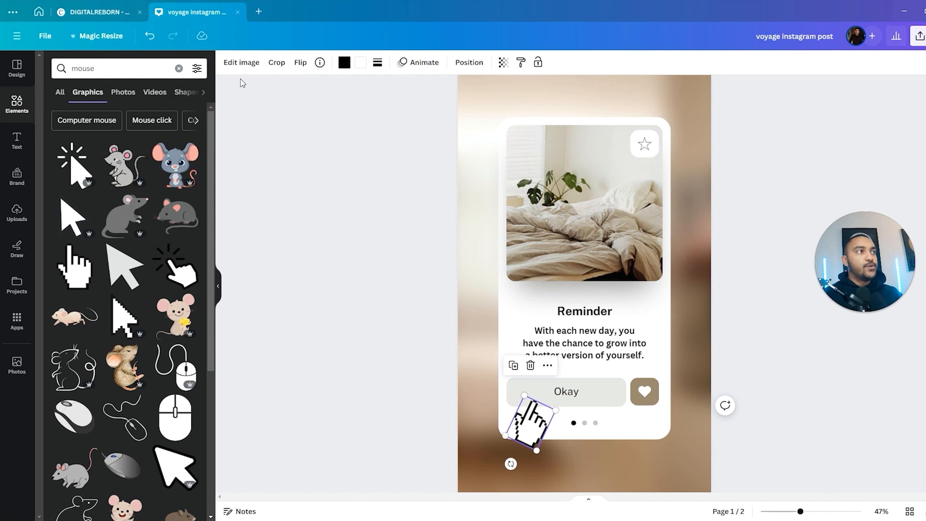
{"action": "left_click", "coordinate": [241, 63]}
{"action": "scroll", "coordinate": [109, 303], "scroll_direction": "down", "scroll_amount": 3}
{"action": "scroll", "coordinate": [106, 291], "scroll_direction": "up", "scroll_amount": 3}
{"action": "scroll", "coordinate": [139, 209], "scroll_direction": "down", "scroll_amount": 3}
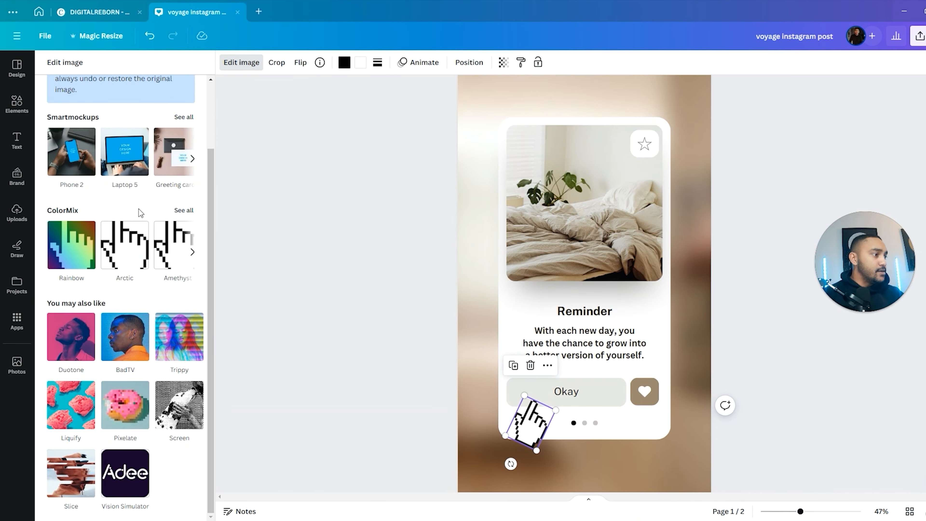
{"action": "scroll", "coordinate": [102, 233], "scroll_direction": "up", "scroll_amount": 2}
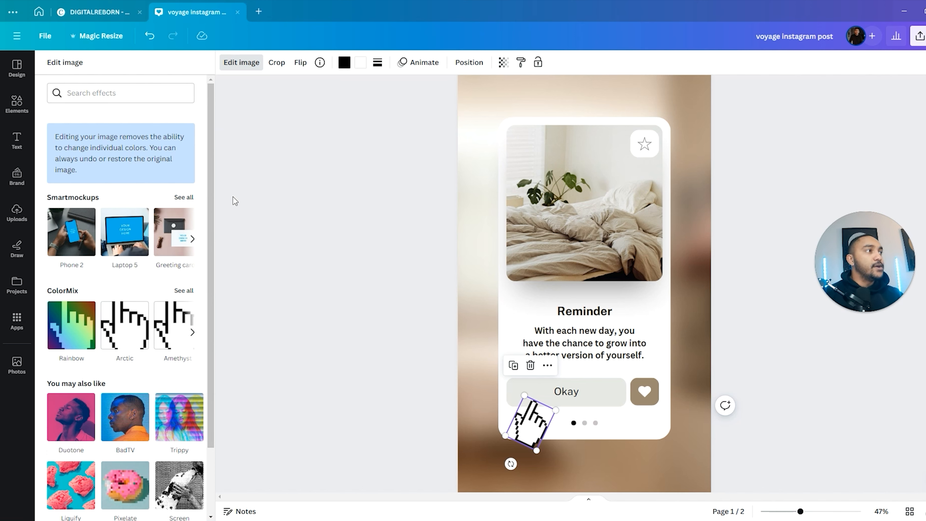
{"action": "left_click", "coordinate": [292, 247]}
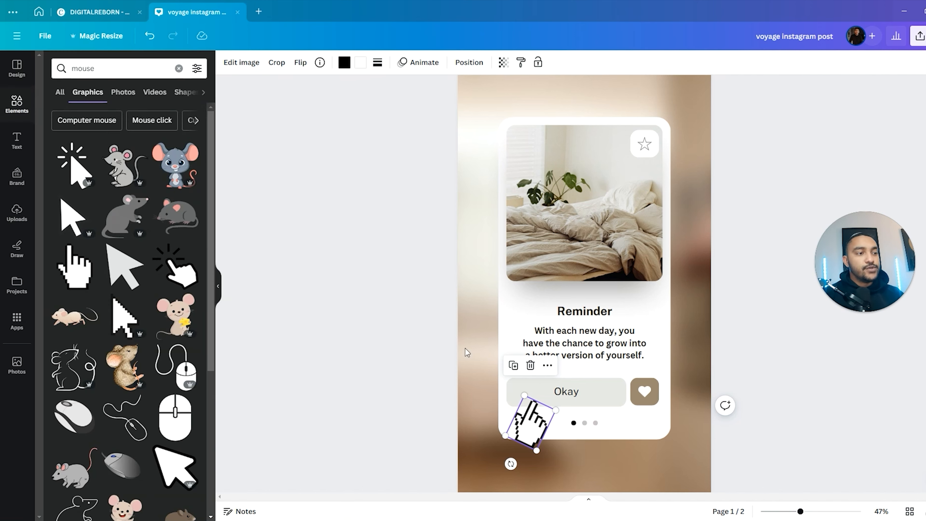
{"action": "left_click", "coordinate": [395, 402]}
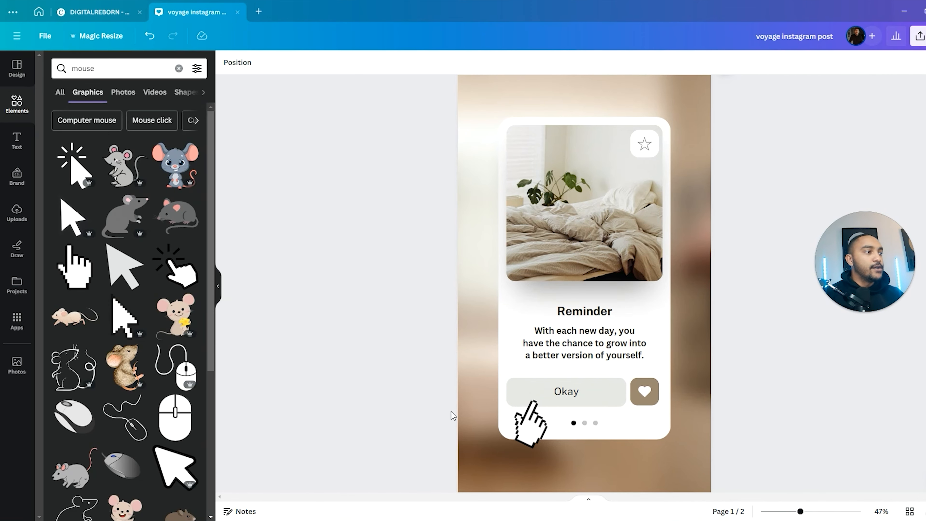
Step: Delete the hand cursor and place the plain arrow pointer graphic just below the heart button
{"action": "left_click", "coordinate": [545, 443]}
{"action": "key", "text": "Delete"}
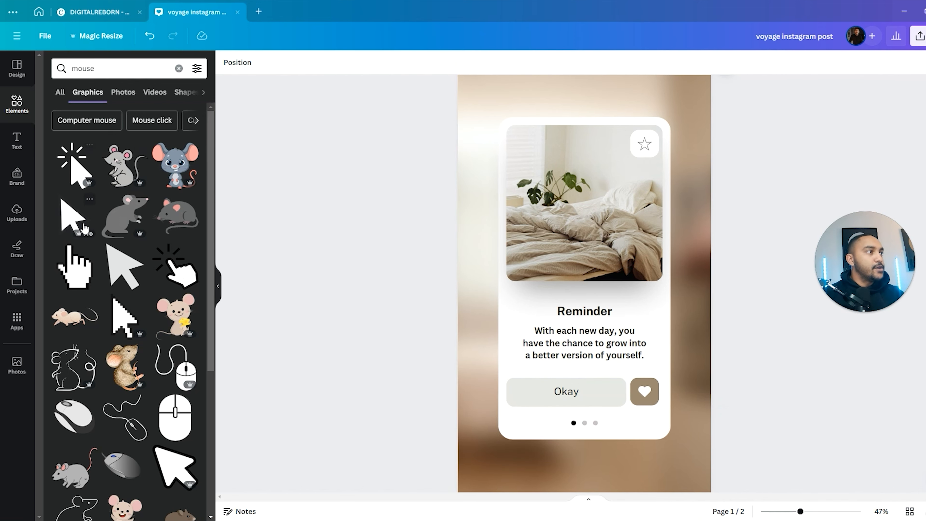
{"action": "scroll", "coordinate": [164, 262], "scroll_direction": "down", "scroll_amount": 2}
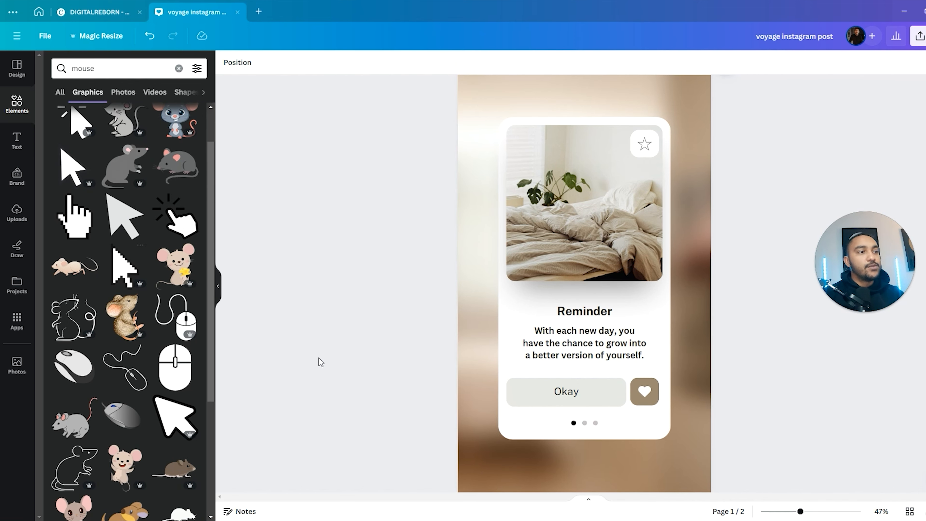
{"action": "scroll", "coordinate": [281, 341], "scroll_direction": "down", "scroll_amount": 2}
{"action": "scroll", "coordinate": [226, 321], "scroll_direction": "down", "scroll_amount": 2}
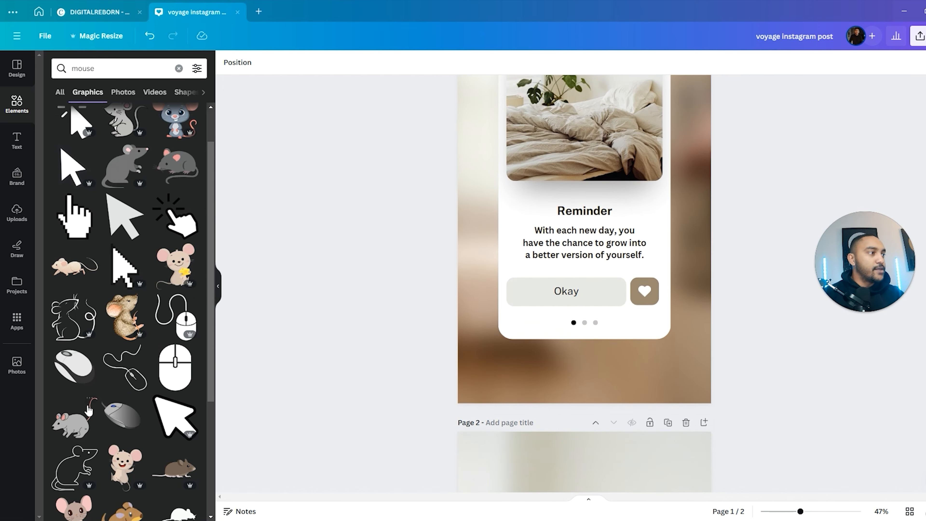
{"action": "scroll", "coordinate": [89, 409], "scroll_direction": "up", "scroll_amount": 2}
{"action": "left_click_drag", "start_coordinate": [121, 278], "coordinate": [620, 330]}
Step: Look through the arrow pointer's image editing effects and delete the graphic from the page
{"action": "left_click", "coordinate": [241, 62]}
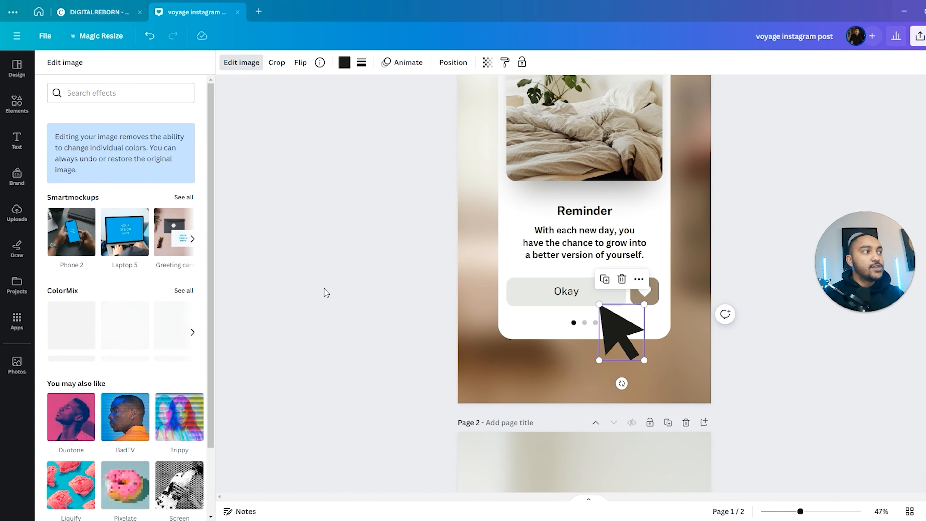
{"action": "scroll", "coordinate": [204, 292], "scroll_direction": "down", "scroll_amount": 3}
{"action": "left_click", "coordinate": [612, 330]}
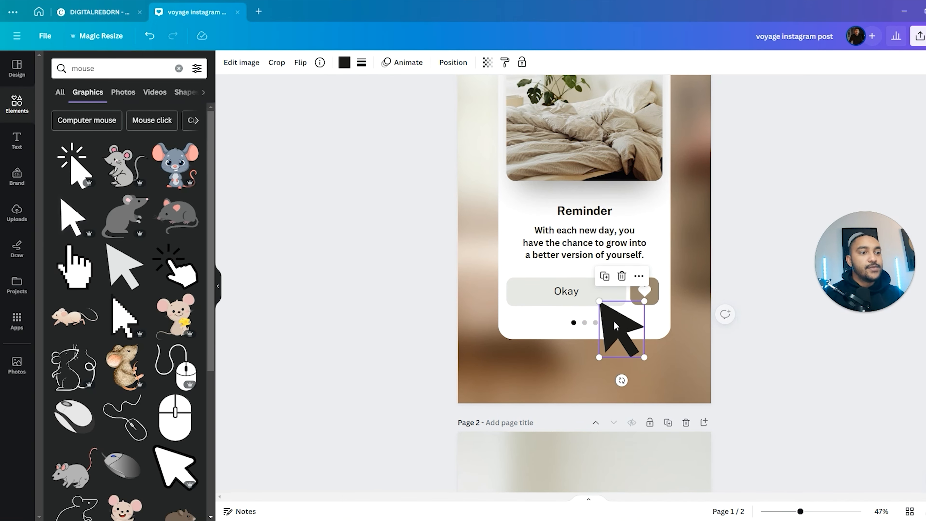
{"action": "key", "text": "Delete"}
Step: Add a square shape from the elements library and resize it into a small grey rectangle framing the Reminder heading
{"action": "left_click", "coordinate": [22, 109]}
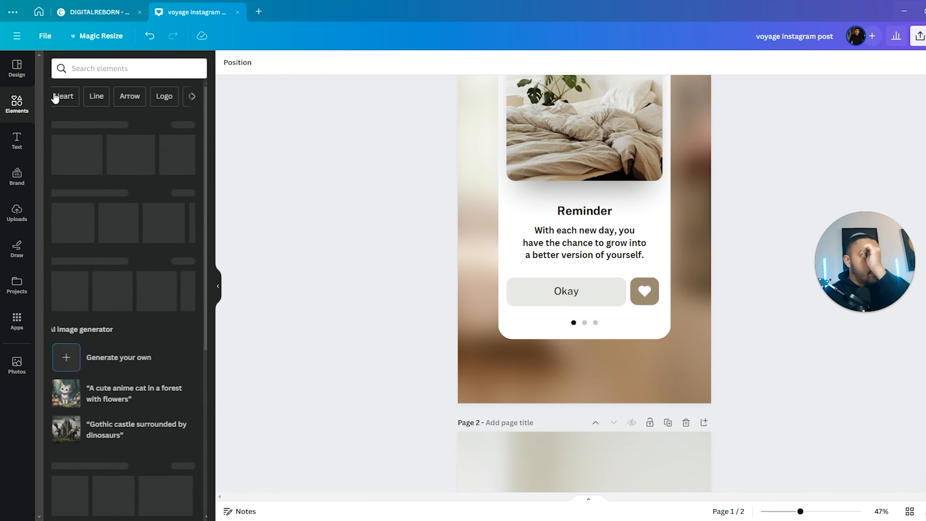
{"action": "scroll", "coordinate": [485, 190], "scroll_direction": "up", "scroll_amount": 1}
{"action": "scroll", "coordinate": [487, 194], "scroll_direction": "up", "scroll_amount": 1}
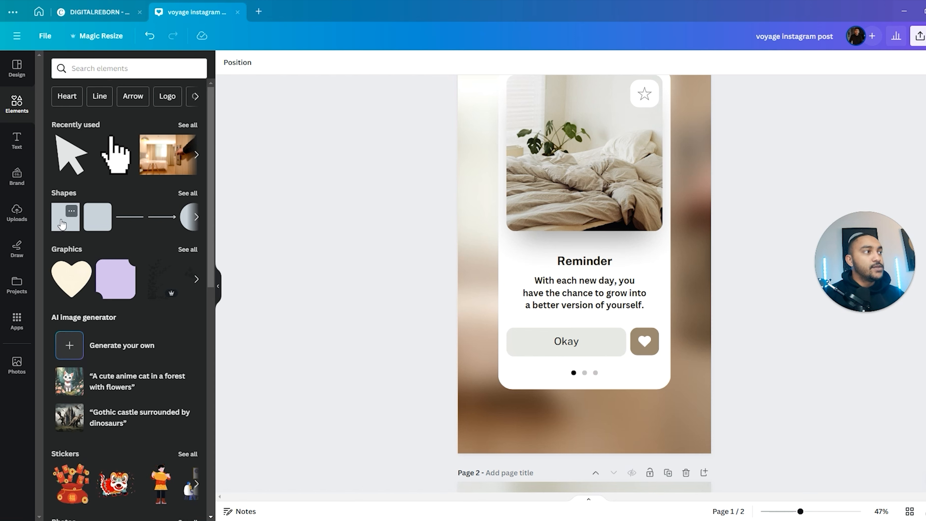
{"action": "left_click_drag", "start_coordinate": [63, 224], "coordinate": [540, 294]}
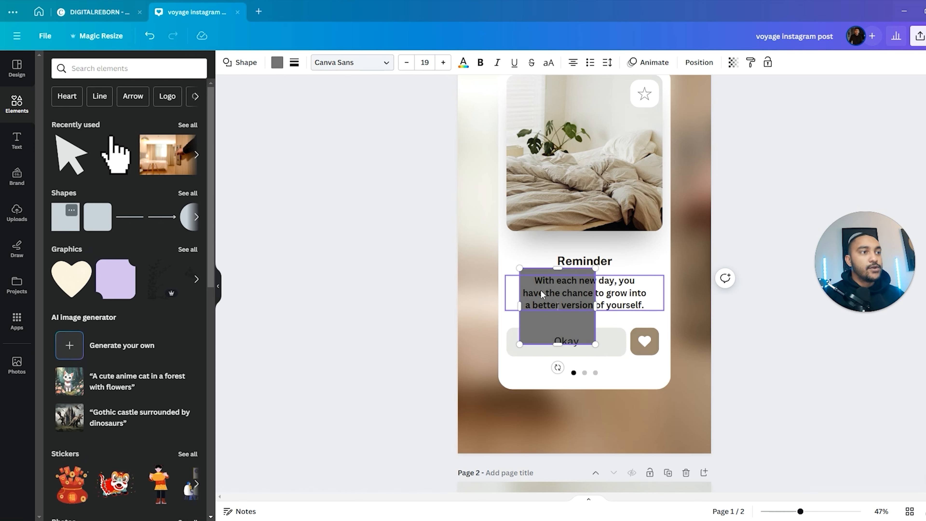
{"action": "left_click_drag", "start_coordinate": [563, 323], "coordinate": [655, 306]}
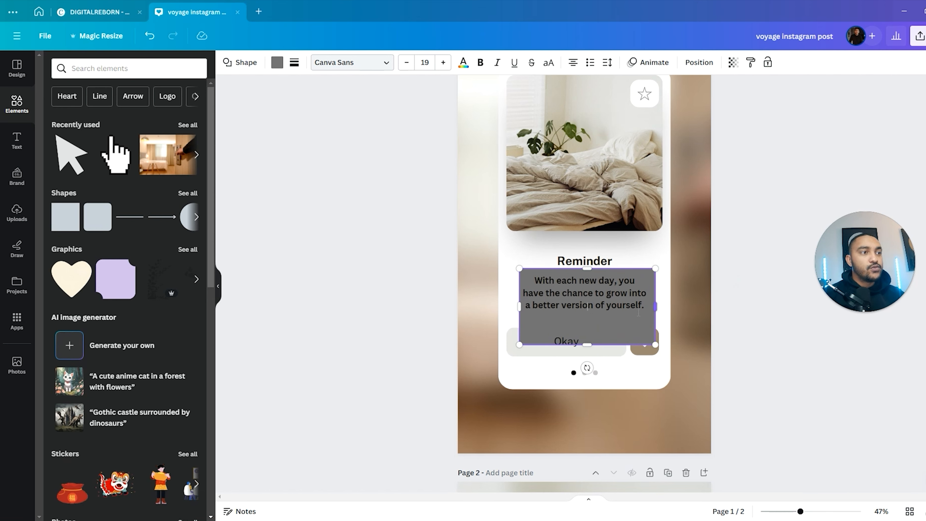
{"action": "left_click_drag", "start_coordinate": [586, 342], "coordinate": [627, 267]}
{"action": "left_click_drag", "start_coordinate": [572, 285], "coordinate": [573, 274]}
{"action": "left_click_drag", "start_coordinate": [513, 264], "coordinate": [543, 264]}
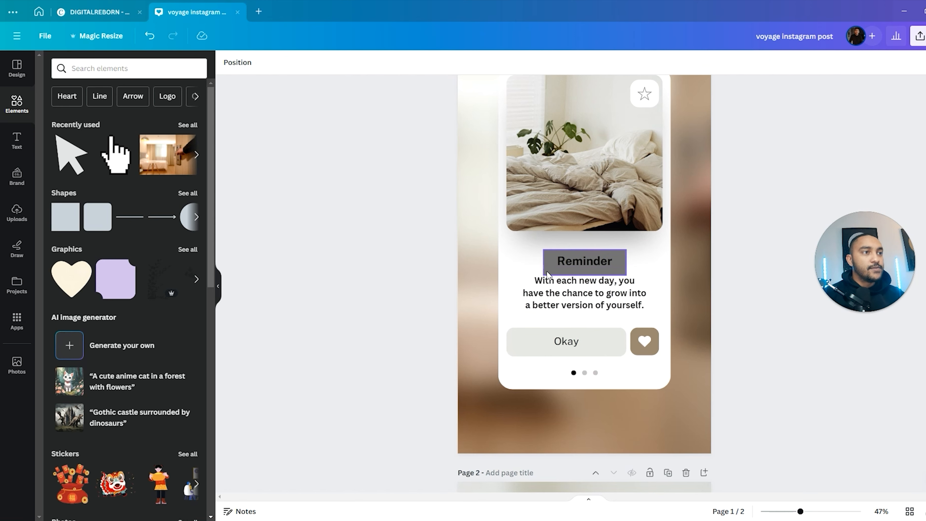
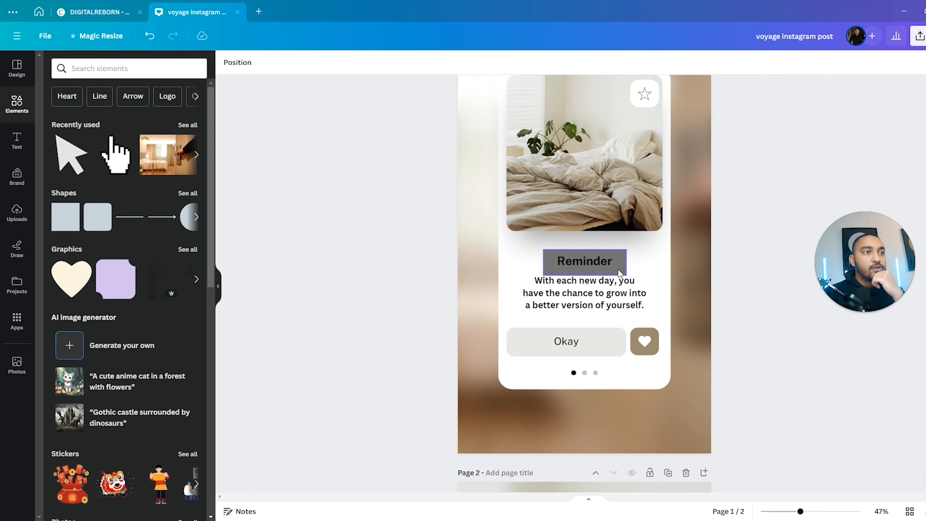
Step: Open the layer list from the paragraph text and select the grey rectangle's layer
{"action": "left_click", "coordinate": [620, 292]}
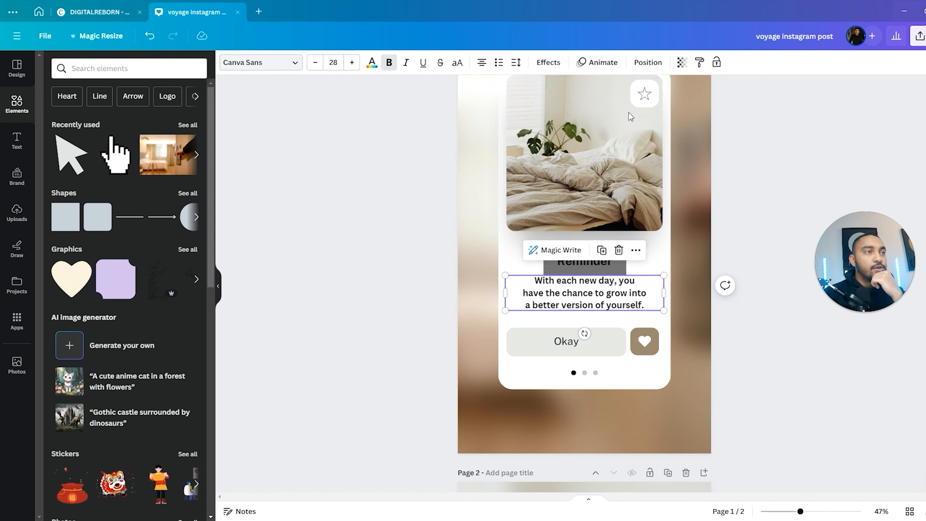
{"action": "key", "text": "Escape"}
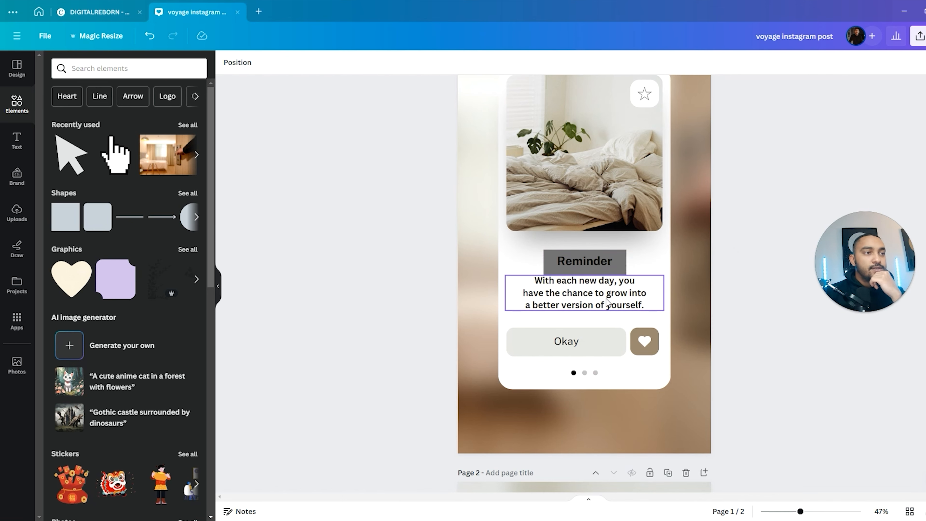
{"action": "left_click", "coordinate": [616, 300]}
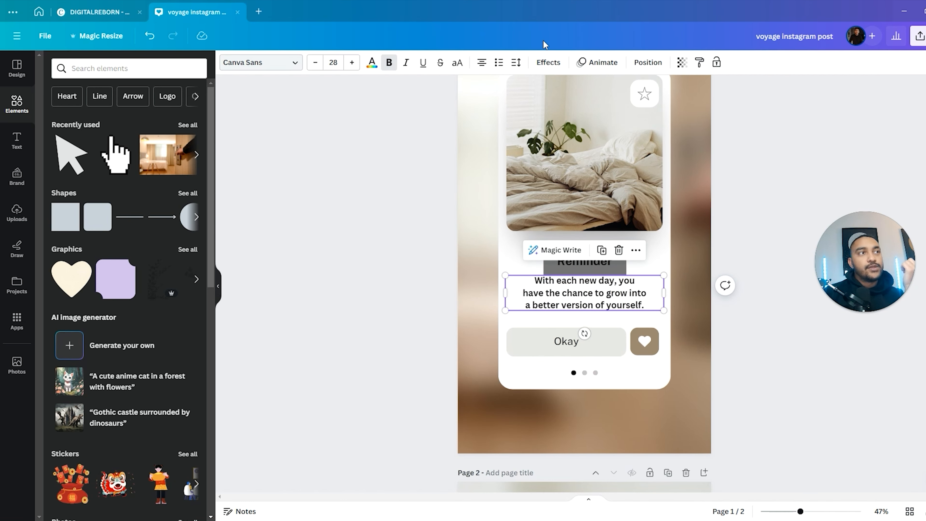
{"action": "left_click", "coordinate": [642, 68]}
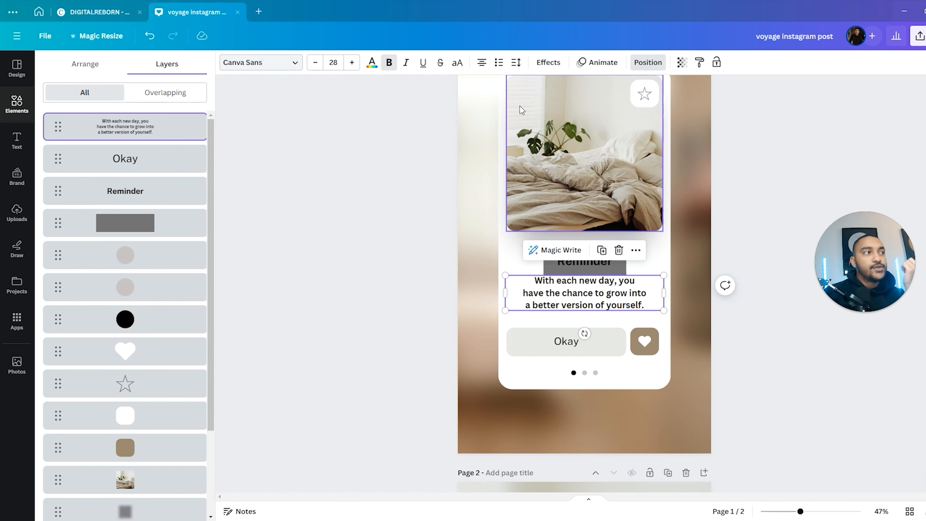
{"action": "left_click", "coordinate": [80, 229]}
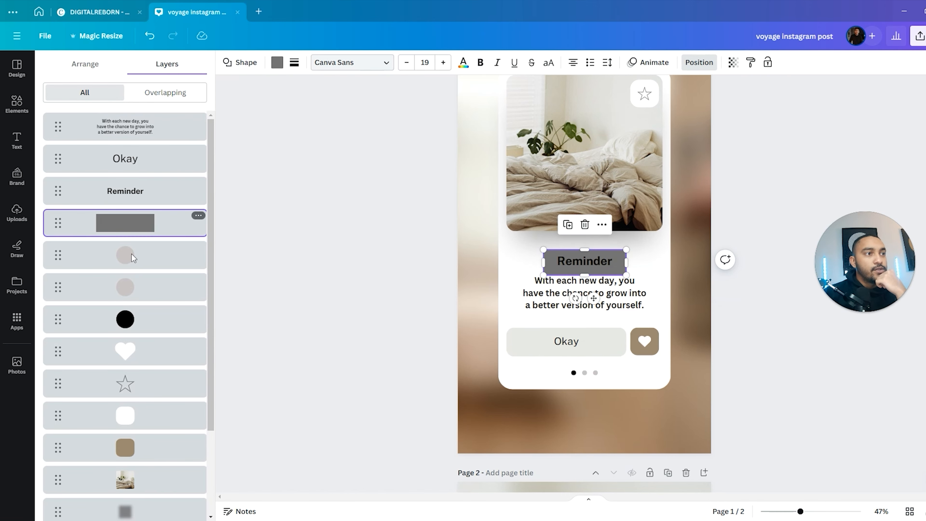
Step: Recolour the grey rectangle behind the Reminder heading with a custom bright blue, #3DB3F6
{"action": "left_click", "coordinate": [548, 268]}
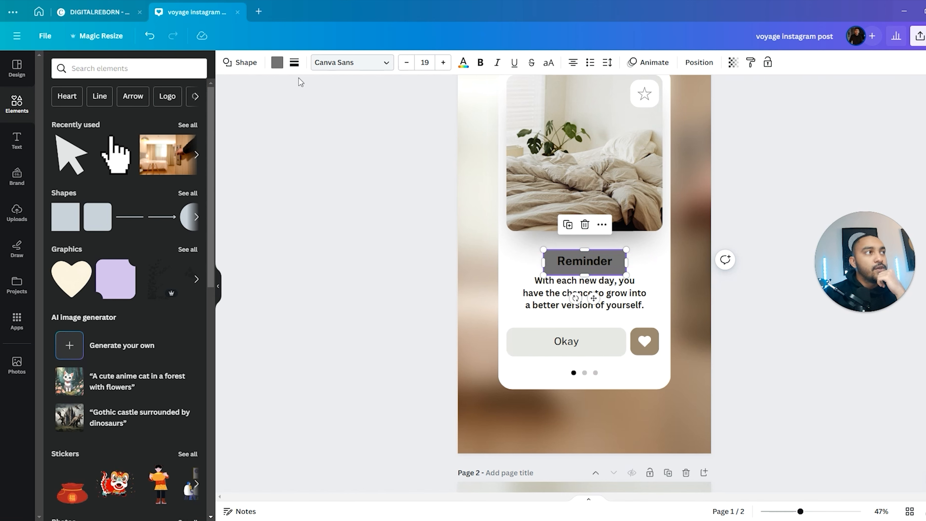
{"action": "left_click", "coordinate": [277, 62]}
{"action": "left_click", "coordinate": [54, 124]}
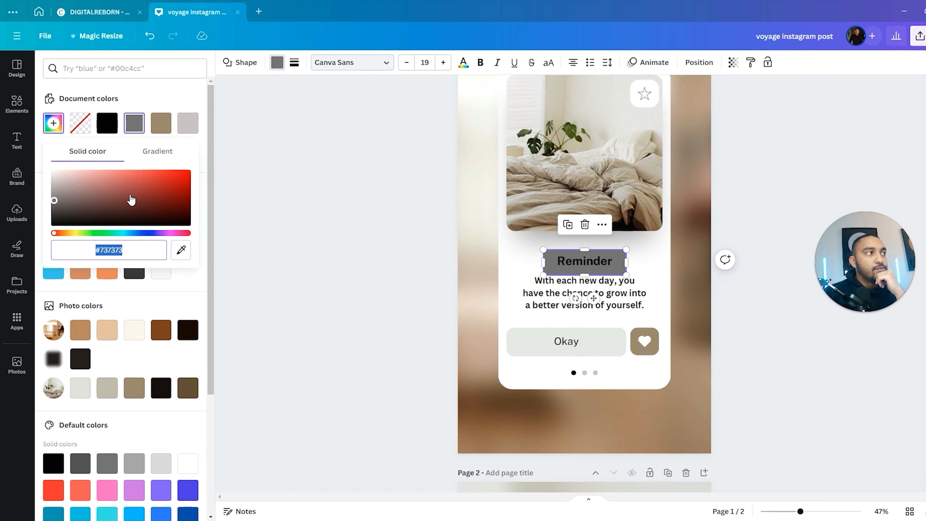
{"action": "left_click_drag", "start_coordinate": [141, 191], "coordinate": [169, 176]}
{"action": "left_click_drag", "start_coordinate": [54, 233], "coordinate": [131, 233]}
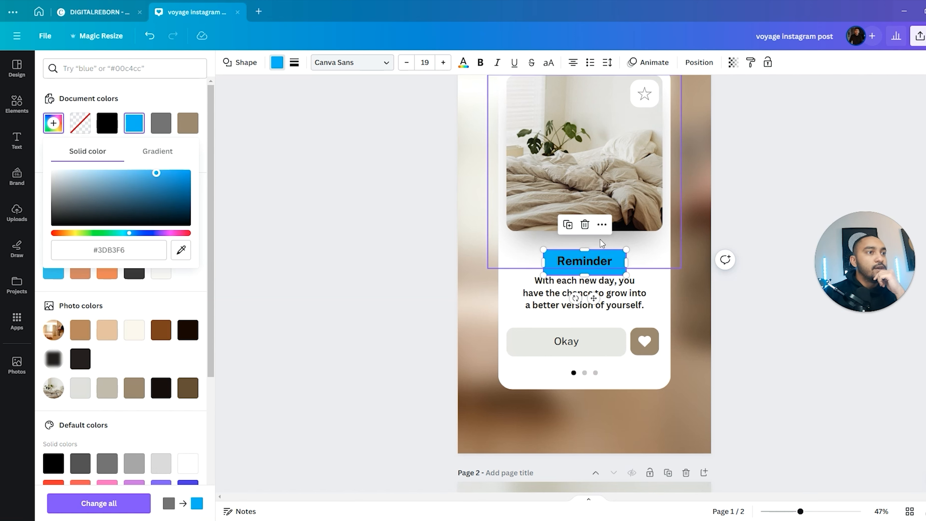
Step: Change the Reminder heading's text colour to white from the document colours
{"action": "double_click", "coordinate": [584, 261]}
{"action": "left_click", "coordinate": [366, 68]}
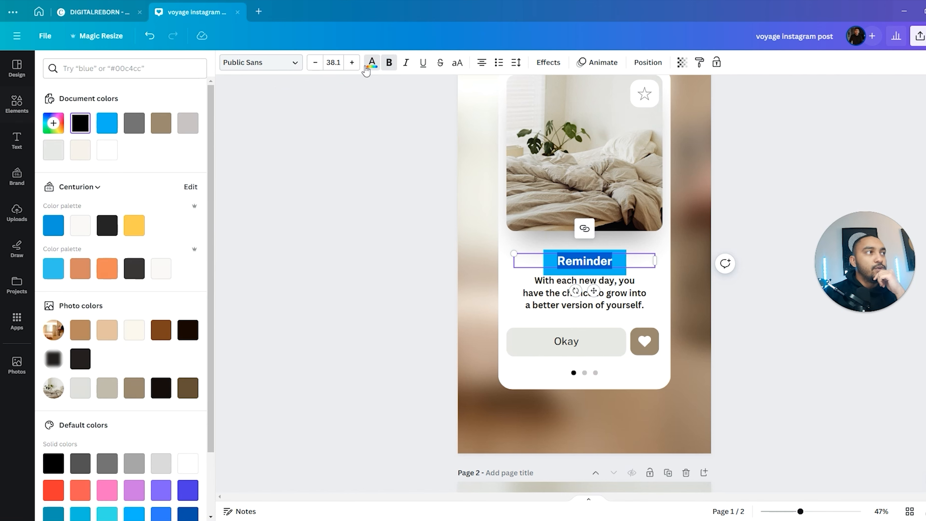
{"action": "left_click", "coordinate": [100, 148]}
{"action": "left_click", "coordinate": [311, 213]}
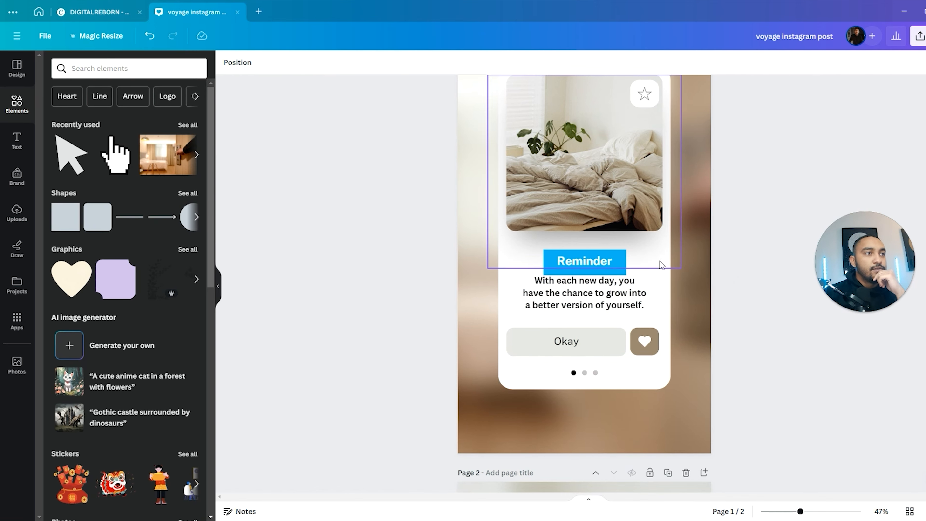
Step: Shorten the blue rectangle behind the Reminder heading to a height of about 97
{"action": "left_click", "coordinate": [616, 274]}
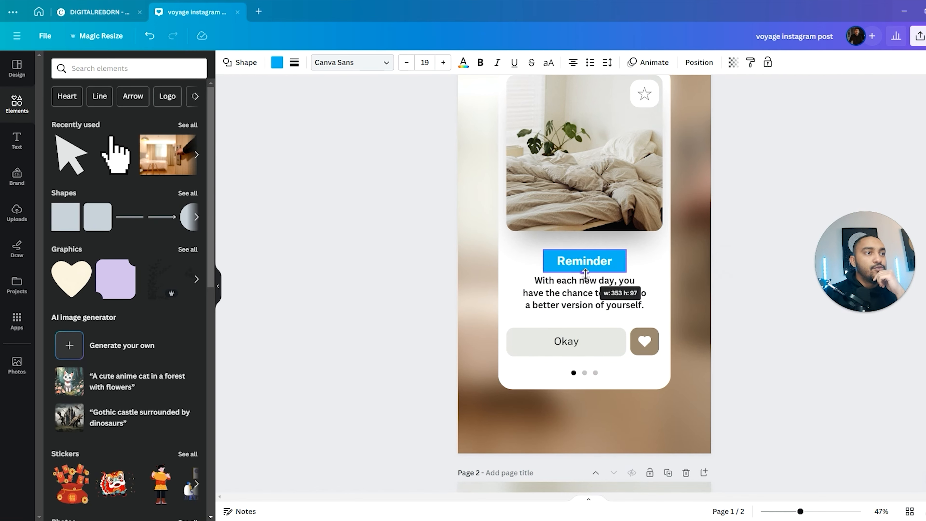
{"action": "left_click", "coordinate": [332, 253]}
{"action": "scroll", "coordinate": [616, 265], "scroll_direction": "up", "scroll_amount": 1}
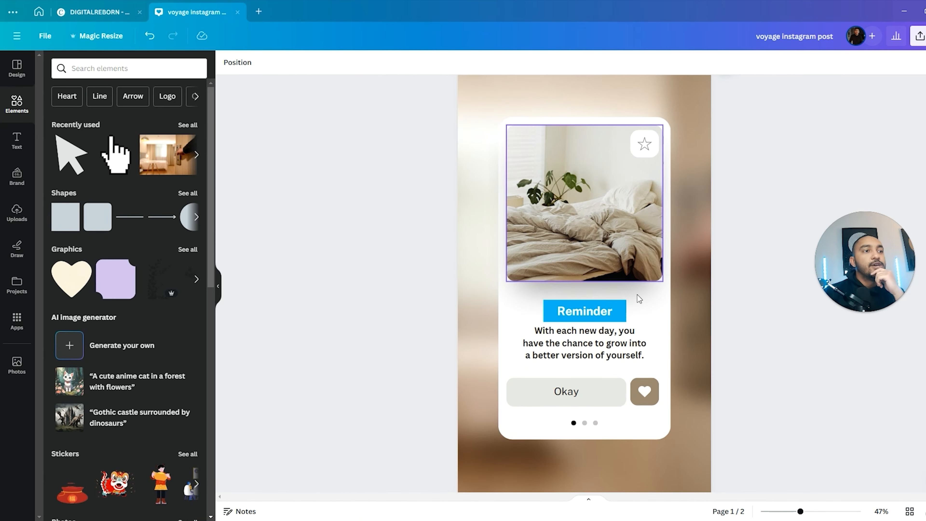
Step: Swap the blue rectangle for a rounded square and flatten it into a pill behind the Reminder heading
{"action": "left_click", "coordinate": [625, 303]}
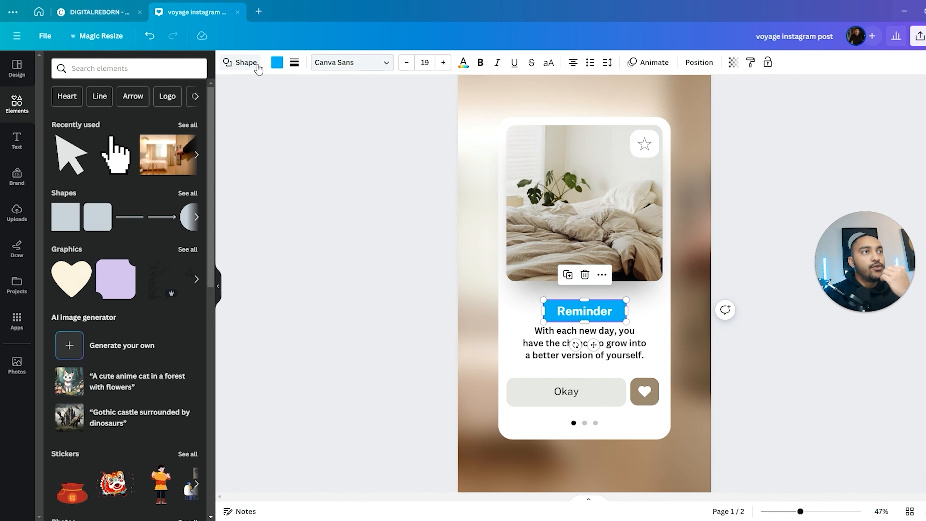
{"action": "left_click", "coordinate": [244, 63]}
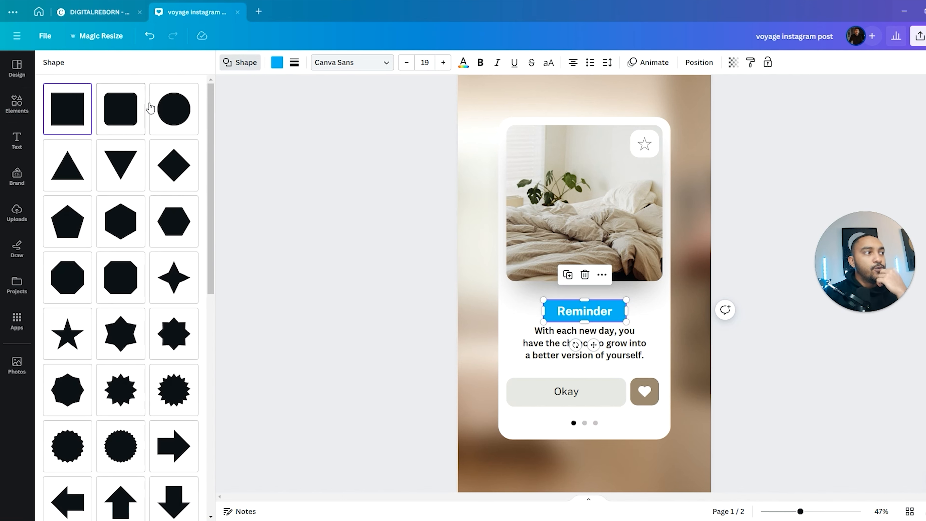
{"action": "scroll", "coordinate": [133, 127], "scroll_direction": "down", "scroll_amount": 10}
{"action": "scroll", "coordinate": [132, 138], "scroll_direction": "up", "scroll_amount": 10}
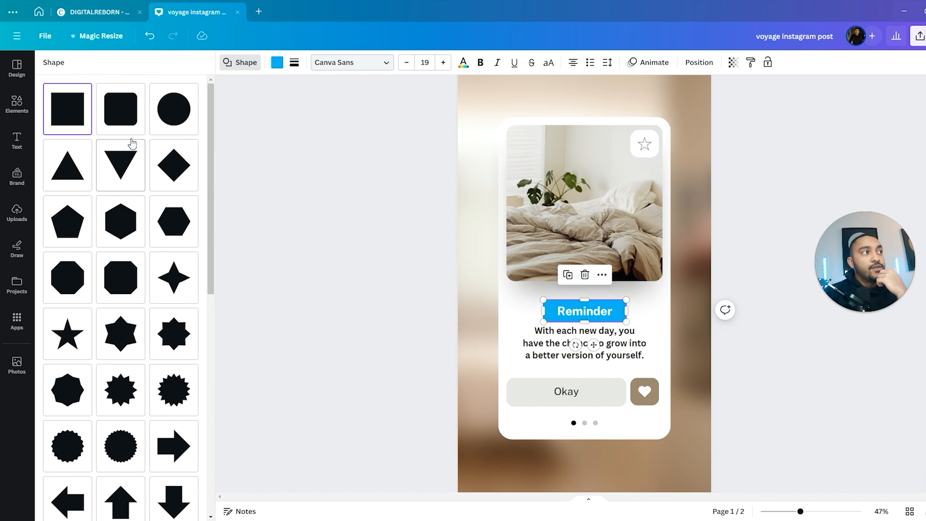
{"action": "left_click", "coordinate": [128, 118]}
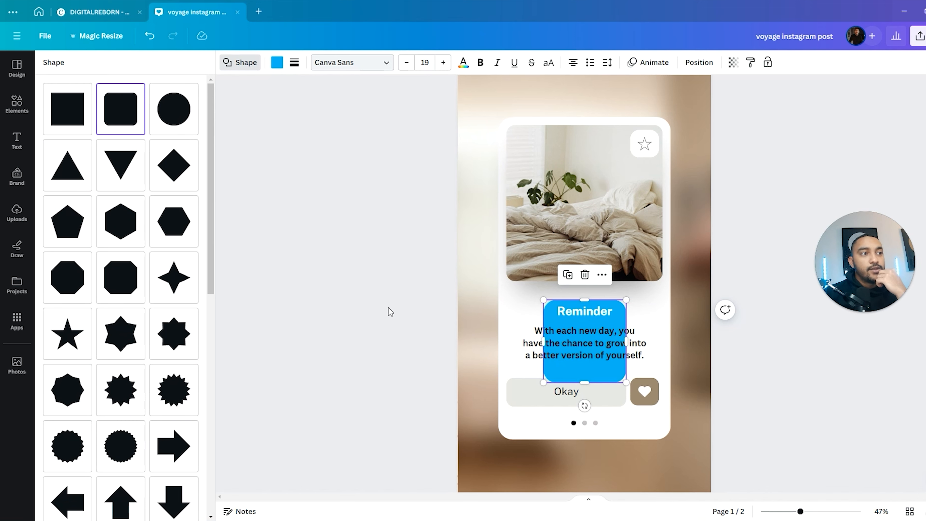
{"action": "left_click", "coordinate": [425, 316]}
{"action": "left_click_drag", "start_coordinate": [585, 383], "coordinate": [584, 324]}
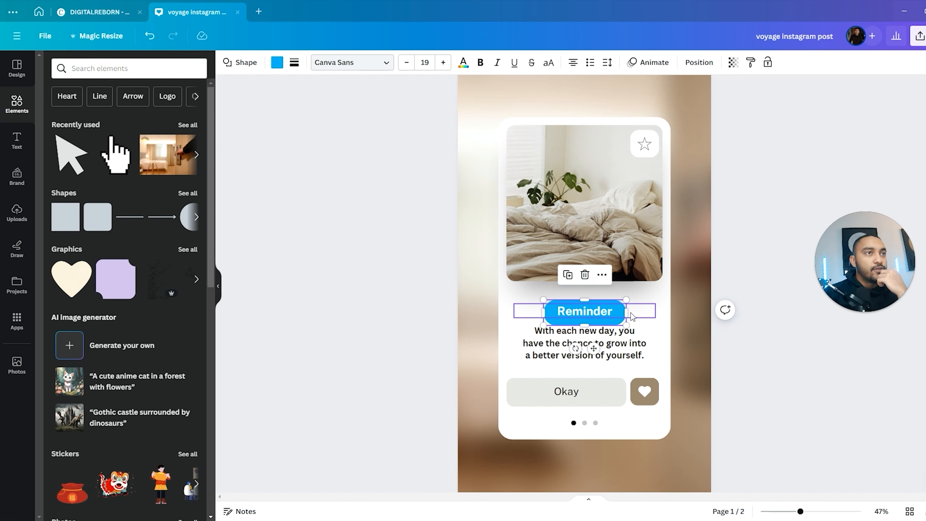
{"action": "left_click", "coordinate": [239, 63]}
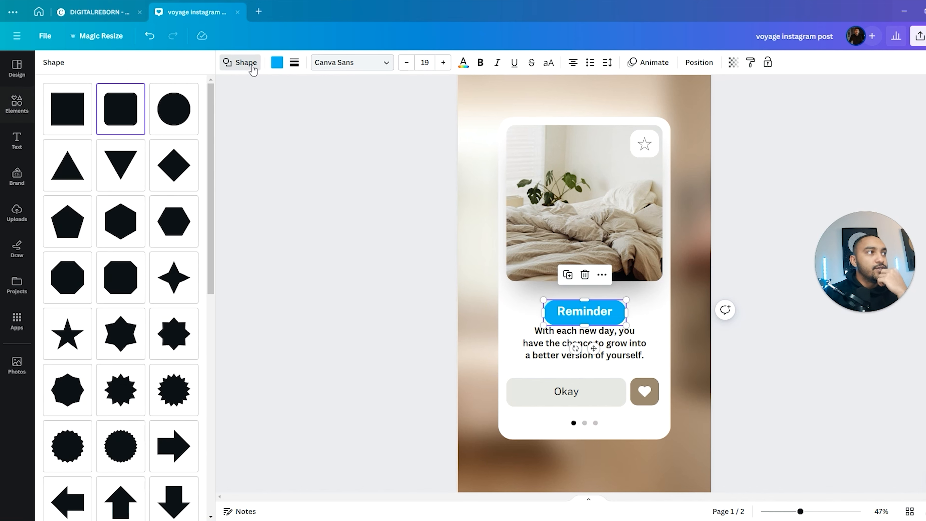
{"action": "scroll", "coordinate": [207, 237], "scroll_direction": "down", "scroll_amount": 5}
{"action": "left_click", "coordinate": [314, 225]}
{"action": "left_click", "coordinate": [601, 274]}
{"action": "left_click", "coordinate": [265, 260]}
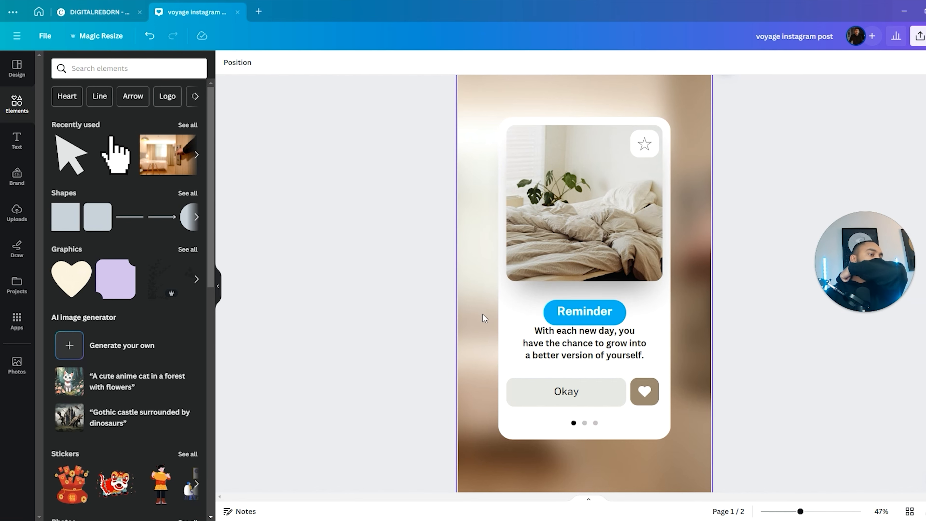
Step: Duplicate the blue pill shape onto the paragraph text and delete the copy
{"action": "left_click", "coordinate": [552, 320]}
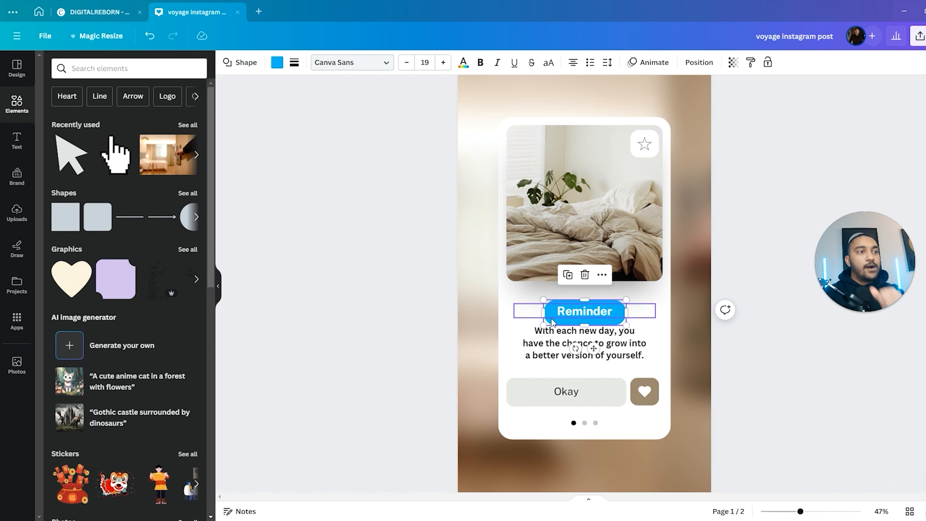
{"action": "left_click", "coordinate": [565, 276]}
{"action": "left_click_drag", "start_coordinate": [605, 321], "coordinate": [608, 351]}
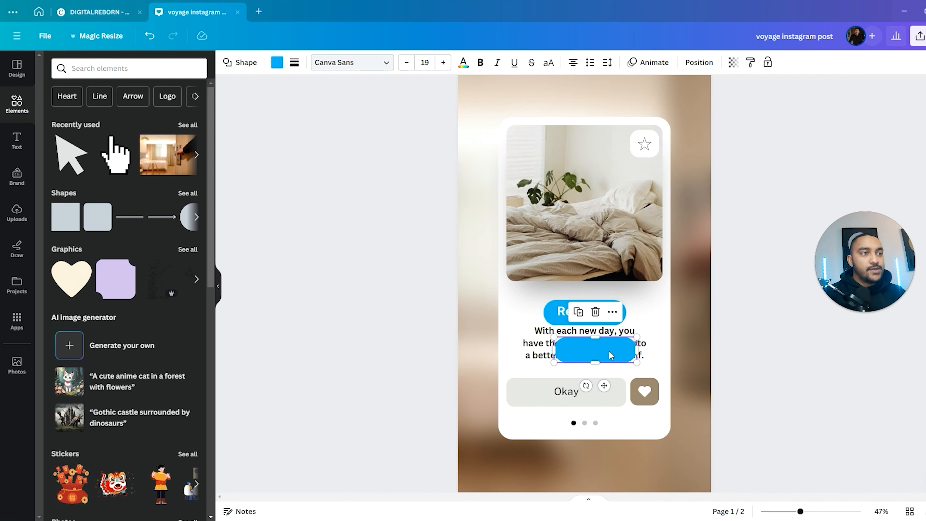
{"action": "key", "text": "Delete"}
Step: Copy the blue pill shape's style and apply it to the brown square behind the white heart
{"action": "left_click", "coordinate": [614, 316]}
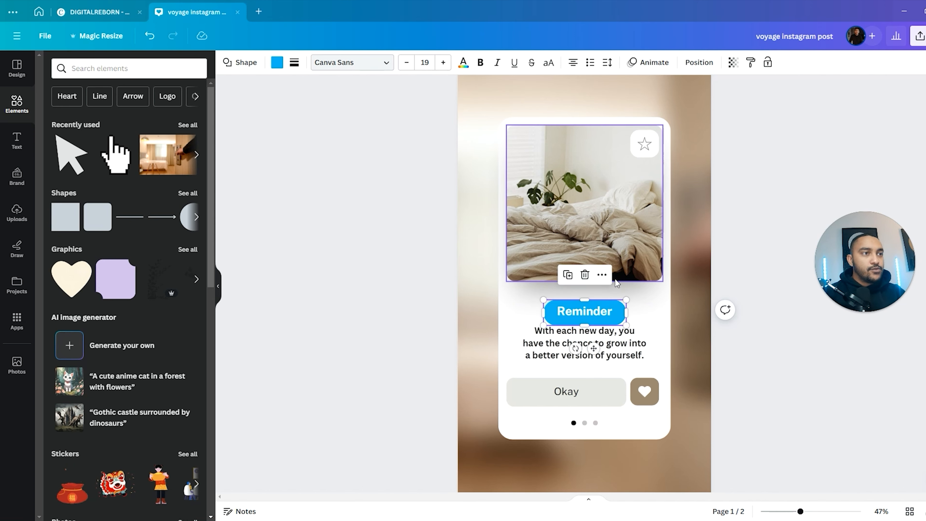
{"action": "right_click", "coordinate": [595, 314]}
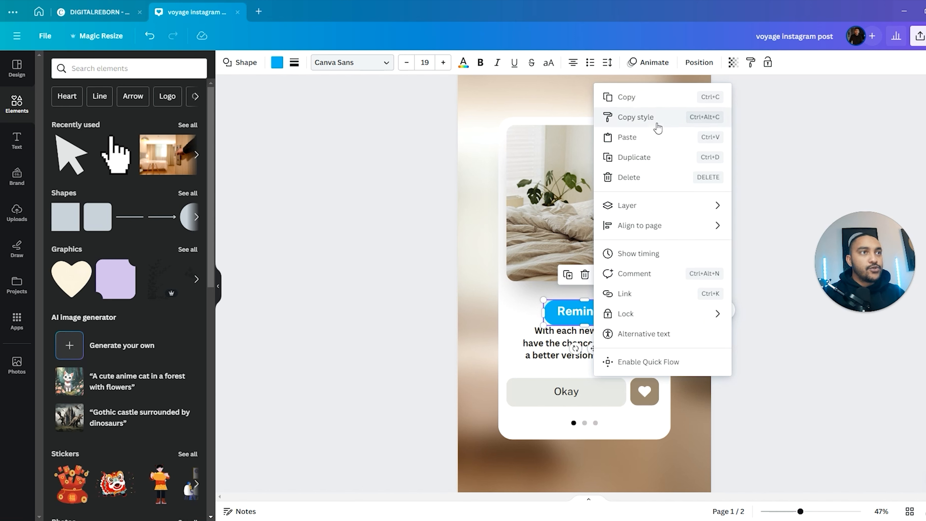
{"action": "left_click", "coordinate": [630, 124]}
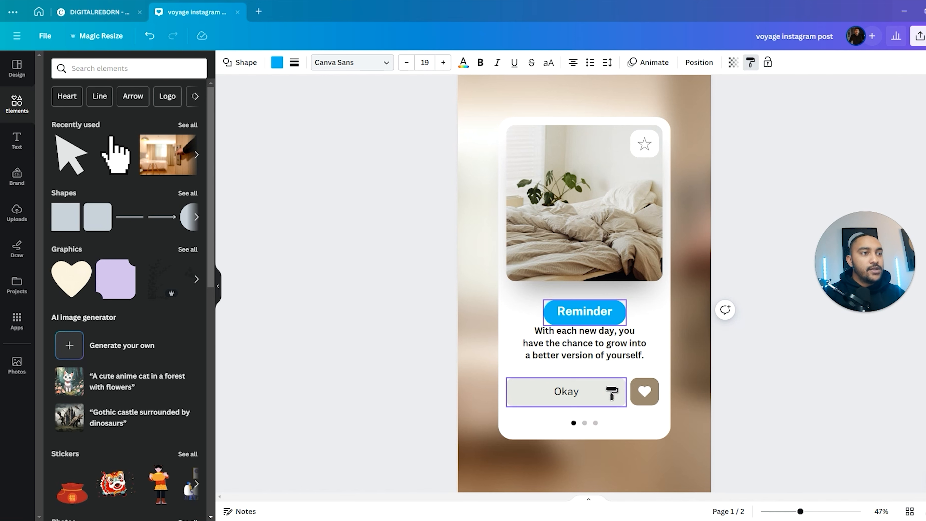
{"action": "left_click", "coordinate": [639, 401]}
{"action": "left_click", "coordinate": [762, 340]}
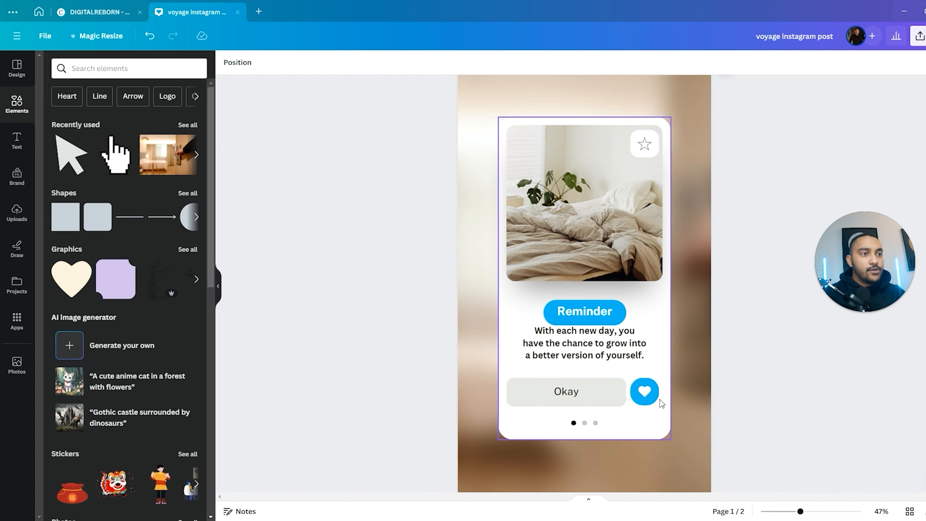
{"action": "left_click", "coordinate": [619, 326]}
{"action": "left_click", "coordinate": [618, 322]}
{"action": "left_click", "coordinate": [604, 276]}
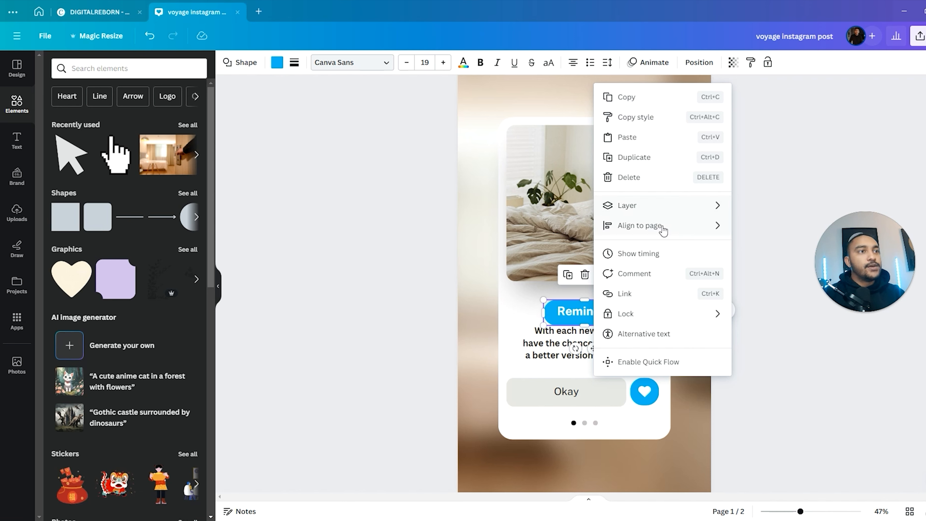
{"action": "mouse_move", "coordinate": [663, 229]}
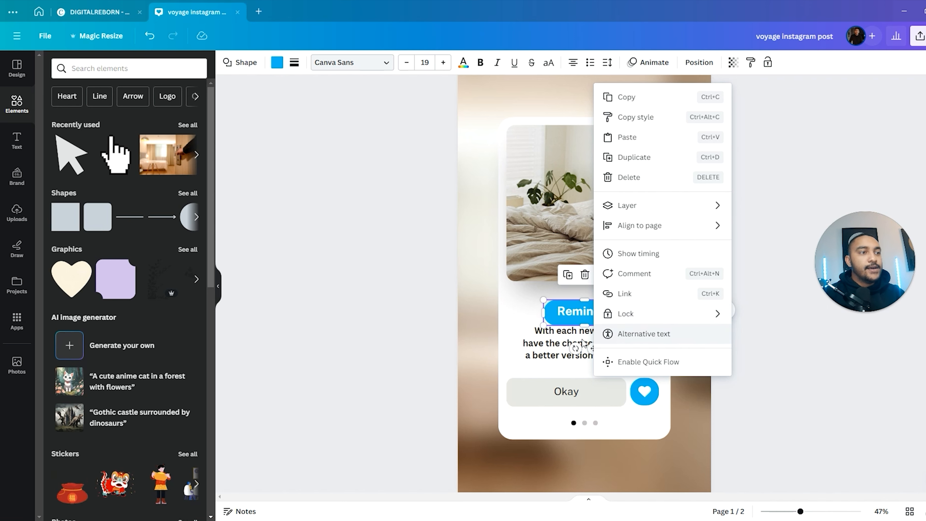
{"action": "left_click", "coordinate": [348, 345]}
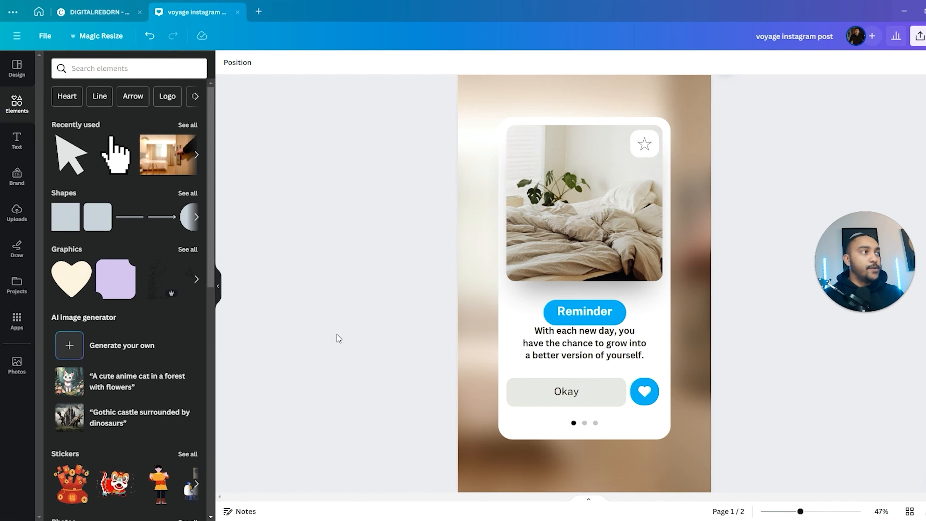
Step: Add a circular frame from the elements library over the bedroom photo on the card
{"action": "scroll", "coordinate": [149, 201], "scroll_direction": "down", "scroll_amount": 12}
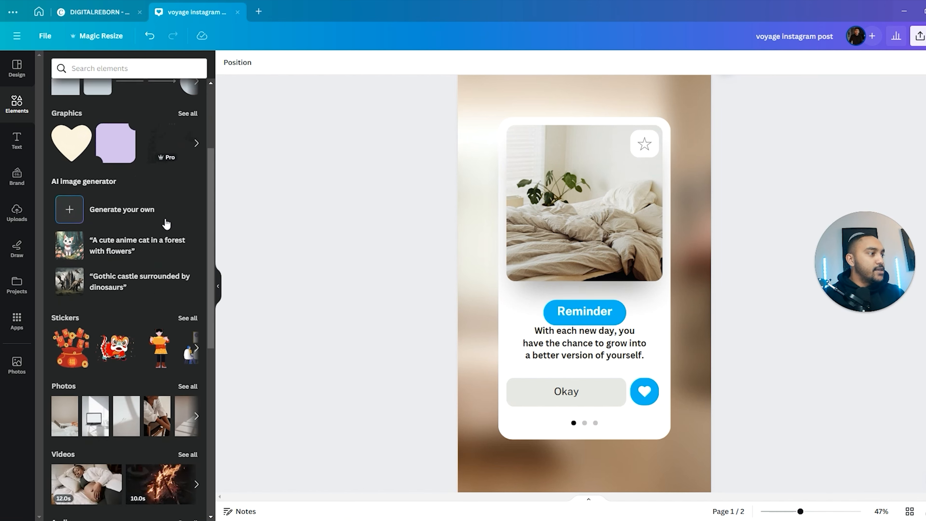
{"action": "scroll", "coordinate": [185, 290], "scroll_direction": "down", "scroll_amount": 4}
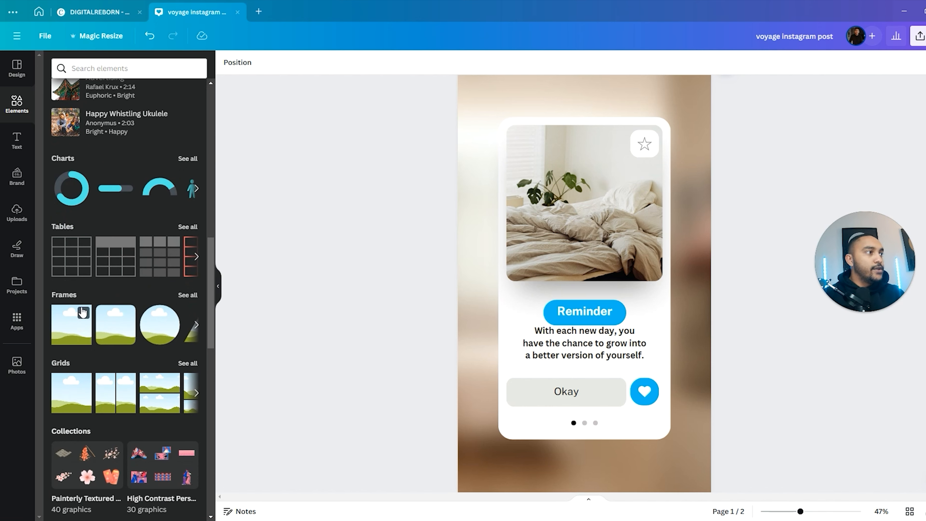
{"action": "left_click_drag", "start_coordinate": [158, 333], "coordinate": [585, 203]}
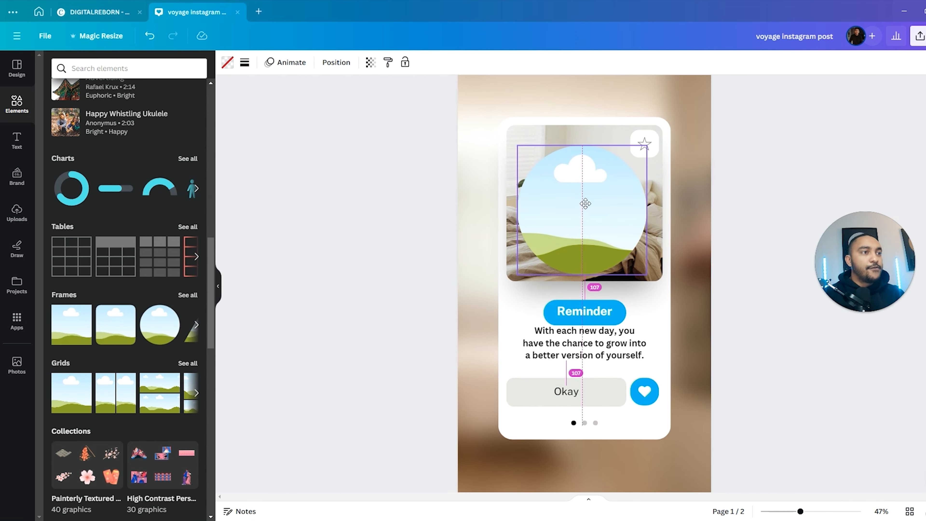
{"action": "left_click", "coordinate": [401, 263]}
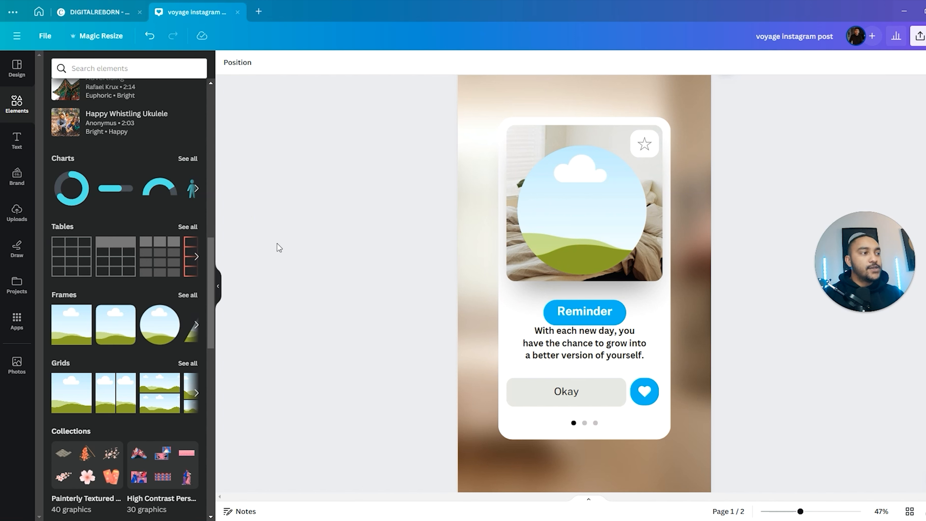
Step: Search the elements library for "chambre" and show all matching photos
{"action": "scroll", "coordinate": [91, 164], "scroll_direction": "up", "scroll_amount": 4}
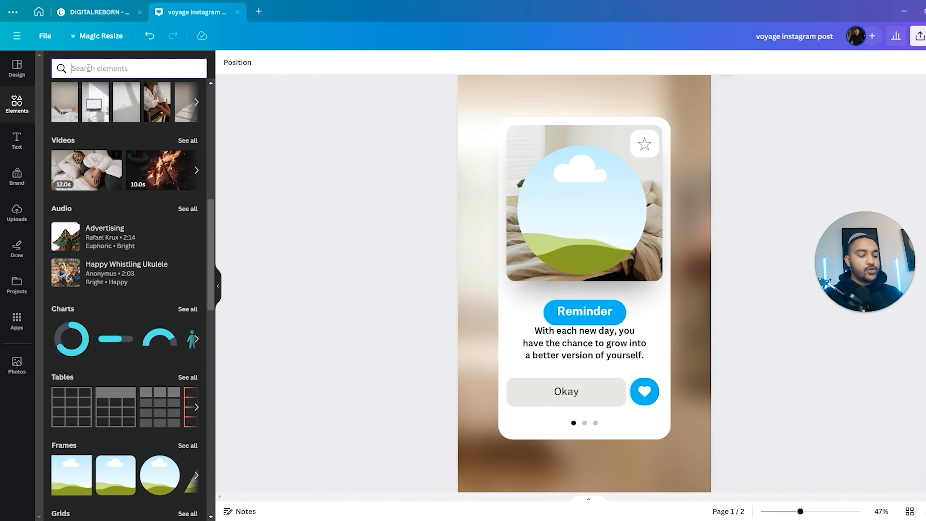
{"action": "type", "text": "chambre"}
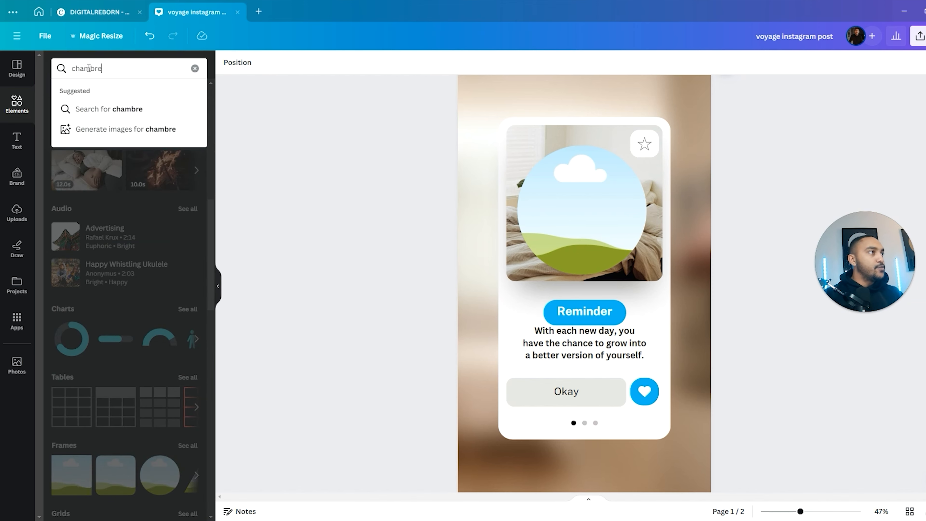
{"action": "key", "text": "Return"}
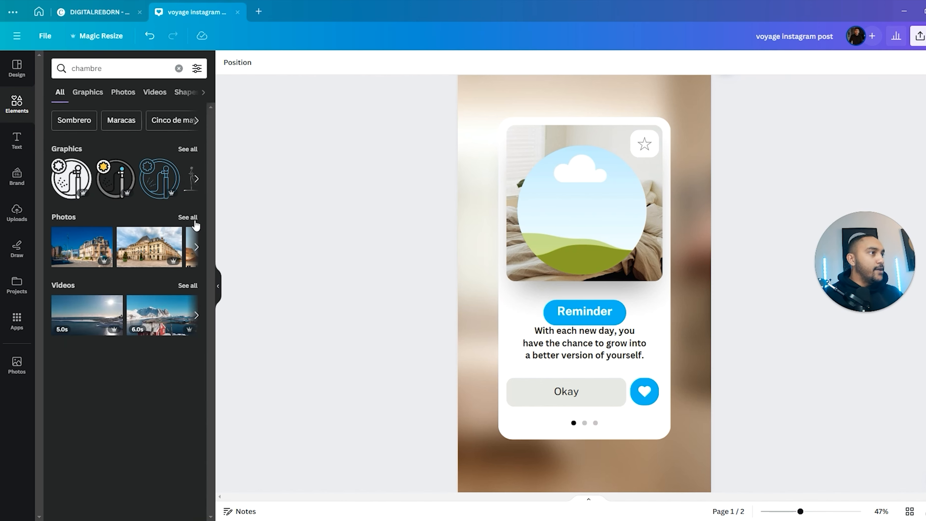
{"action": "left_click", "coordinate": [193, 218]}
Step: Fill the circular frame with the photo of a person standing at a room's window
{"action": "scroll", "coordinate": [181, 357], "scroll_direction": "down", "scroll_amount": 3}
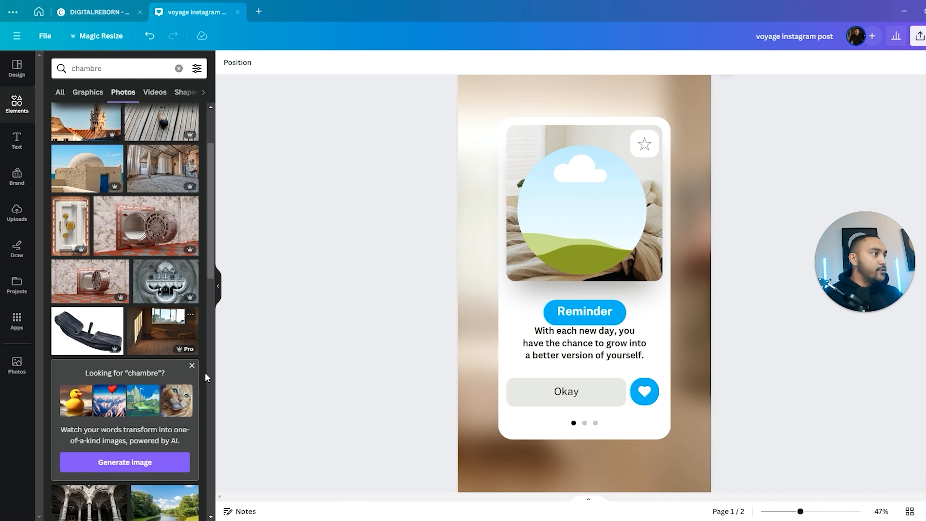
{"action": "scroll", "coordinate": [196, 318], "scroll_direction": "down", "scroll_amount": 8}
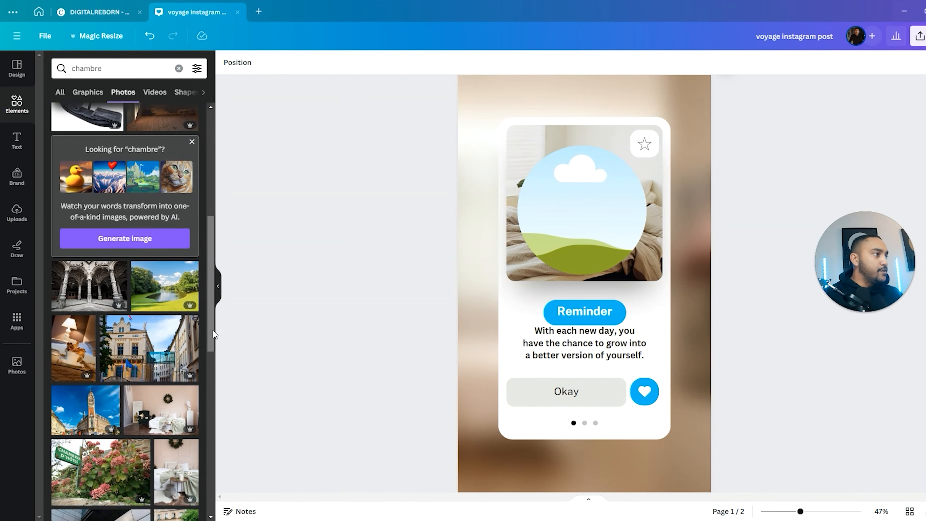
{"action": "scroll", "coordinate": [197, 318], "scroll_direction": "down", "scroll_amount": 5}
{"action": "scroll", "coordinate": [249, 241], "scroll_direction": "down", "scroll_amount": 5}
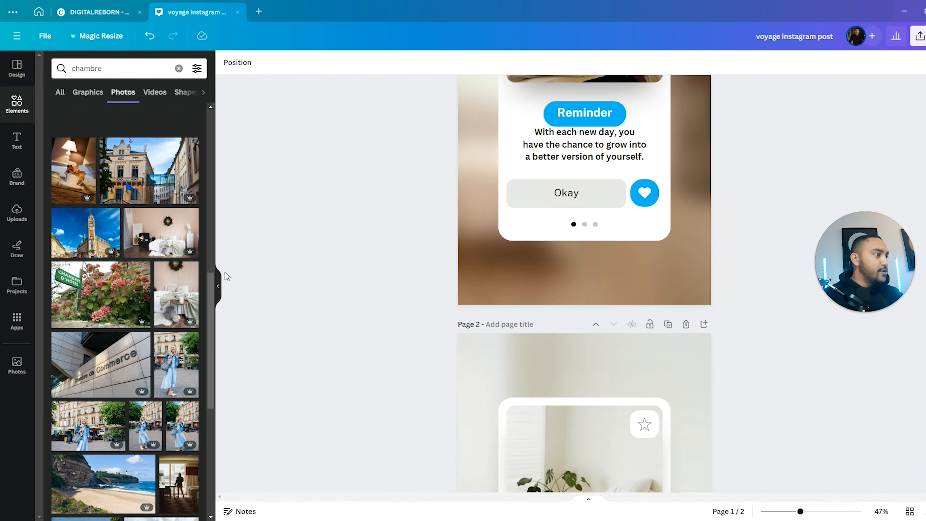
{"action": "scroll", "coordinate": [324, 290], "scroll_direction": "up", "scroll_amount": 3}
{"action": "scroll", "coordinate": [278, 283], "scroll_direction": "up", "scroll_amount": 1}
{"action": "scroll", "coordinate": [356, 278], "scroll_direction": "up", "scroll_amount": 1}
{"action": "left_click_drag", "start_coordinate": [177, 286], "coordinate": [610, 190]}
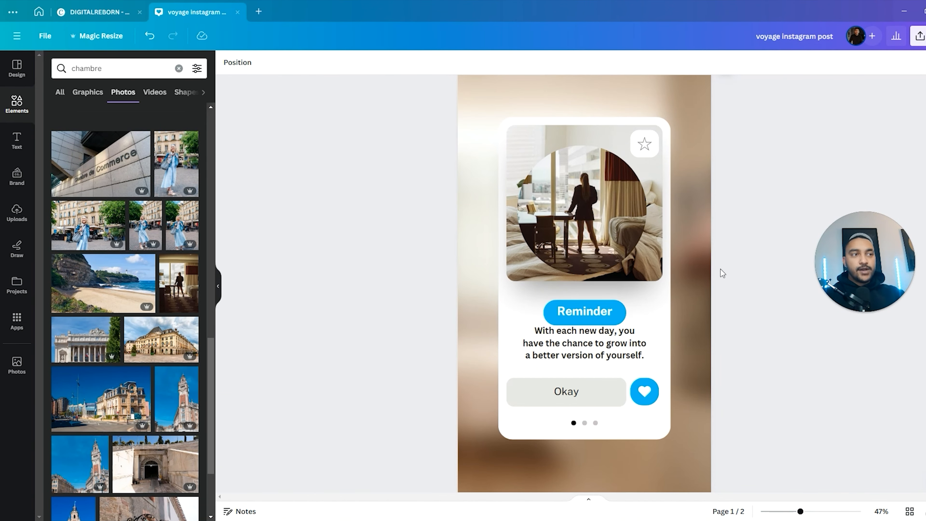
Step: Select the circular photo frame and nudge it slightly over the bedroom photo
{"action": "left_click", "coordinate": [583, 232]}
{"action": "left_click_drag", "start_coordinate": [566, 221], "coordinate": [547, 223]}
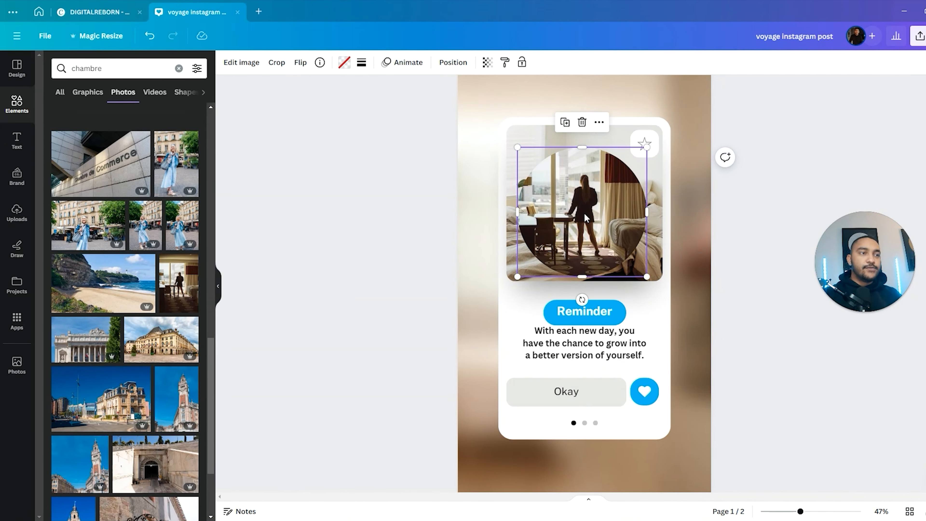
Step: Remove the photo from the circular frame and delete the empty frame from the card
{"action": "key", "text": "Delete"}
{"action": "left_click", "coordinate": [254, 210]}
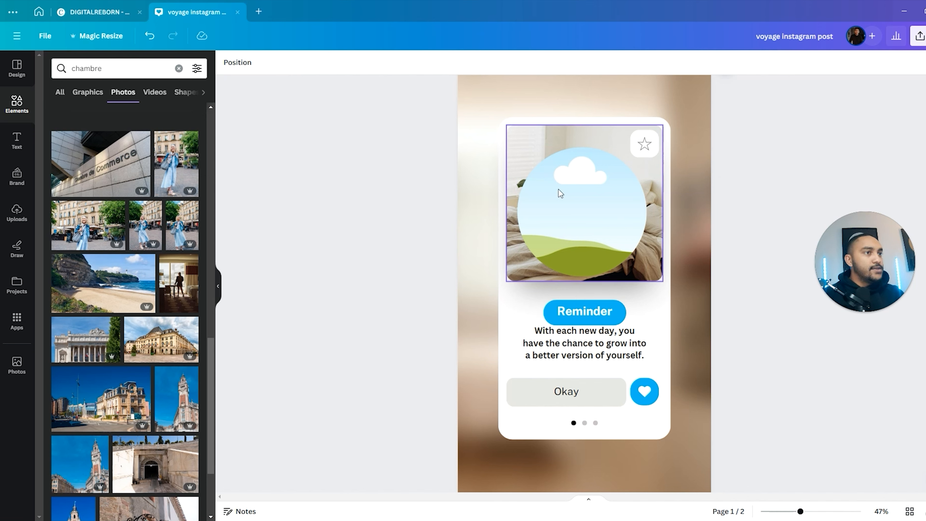
{"action": "left_click", "coordinate": [583, 193]}
{"action": "key", "text": "Delete"}
Step: Delete the bedroom photo and the shadow behind it so the card's upper area is blank
{"action": "left_click", "coordinate": [17, 104]}
{"action": "scroll", "coordinate": [136, 249], "scroll_direction": "down", "scroll_amount": 5}
{"action": "scroll", "coordinate": [136, 249], "scroll_direction": "down", "scroll_amount": 3}
{"action": "left_click", "coordinate": [599, 221]}
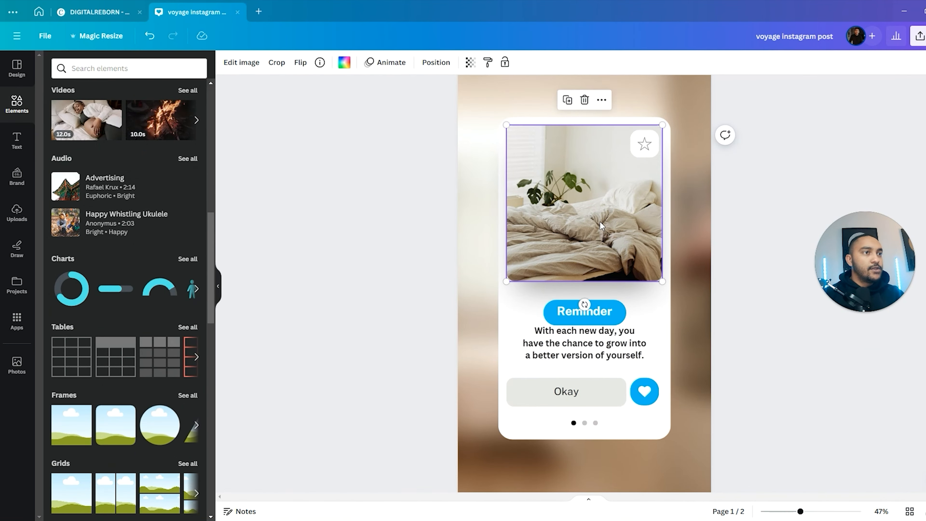
{"action": "key", "text": "Delete"}
{"action": "key", "text": "Delete"}
{"action": "left_click", "coordinate": [581, 206]}
{"action": "key", "text": "Delete"}
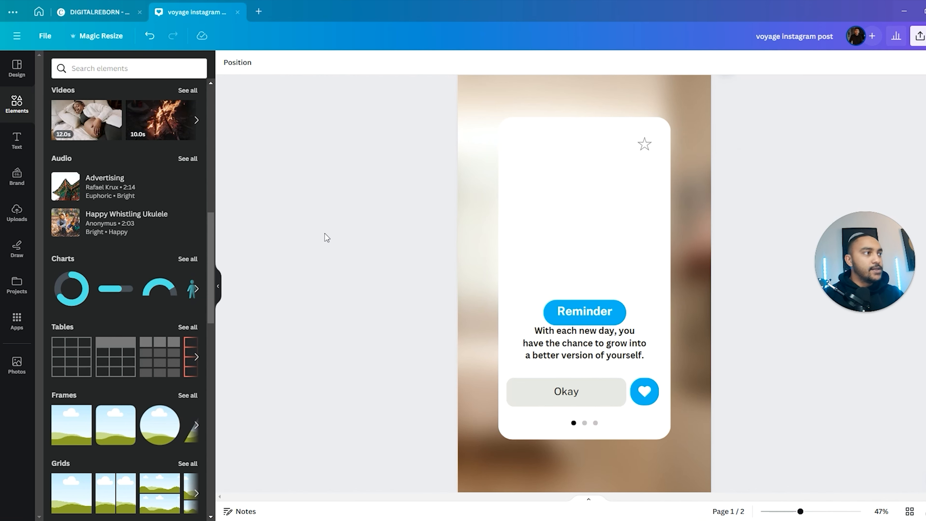
Step: Add a donut chart from the pie charts library and place it in the card's blank upper area
{"action": "left_click", "coordinate": [186, 259]}
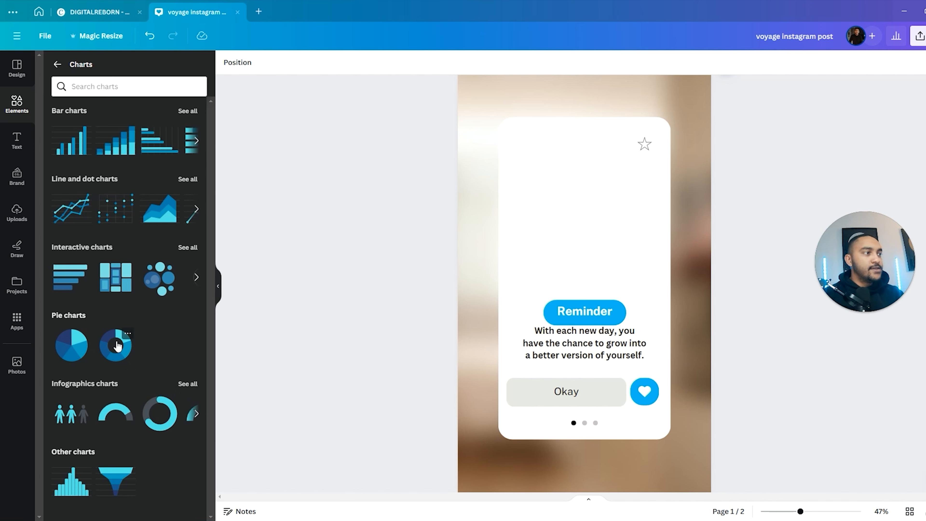
{"action": "left_click_drag", "start_coordinate": [128, 348], "coordinate": [532, 185]}
{"action": "left_click_drag", "start_coordinate": [470, 182], "coordinate": [525, 157]}
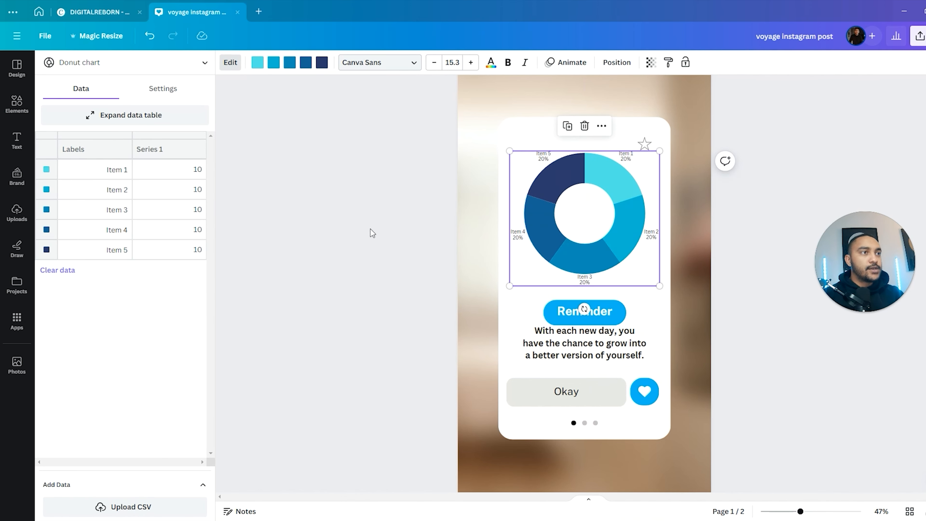
{"action": "left_click", "coordinate": [371, 233]}
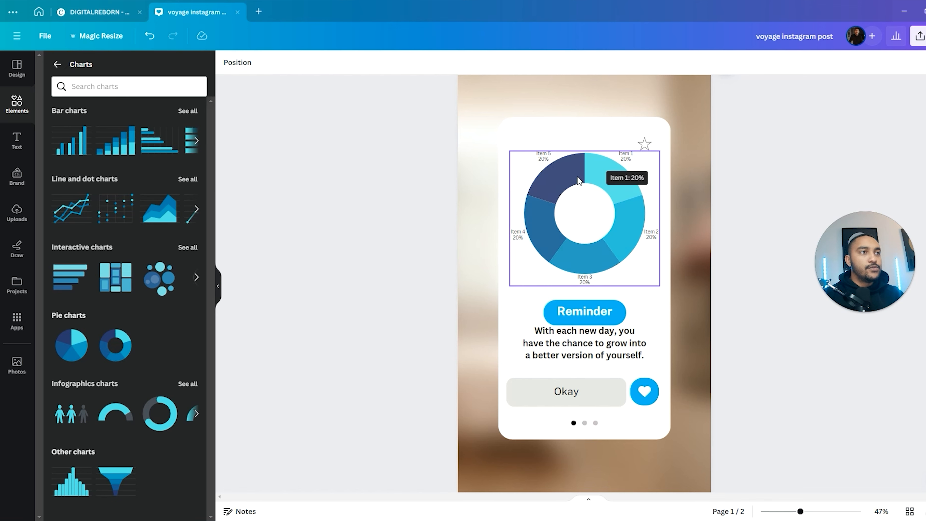
Step: Rename the donut chart's first item as espagne and set its value to 20
{"action": "left_click", "coordinate": [579, 180]}
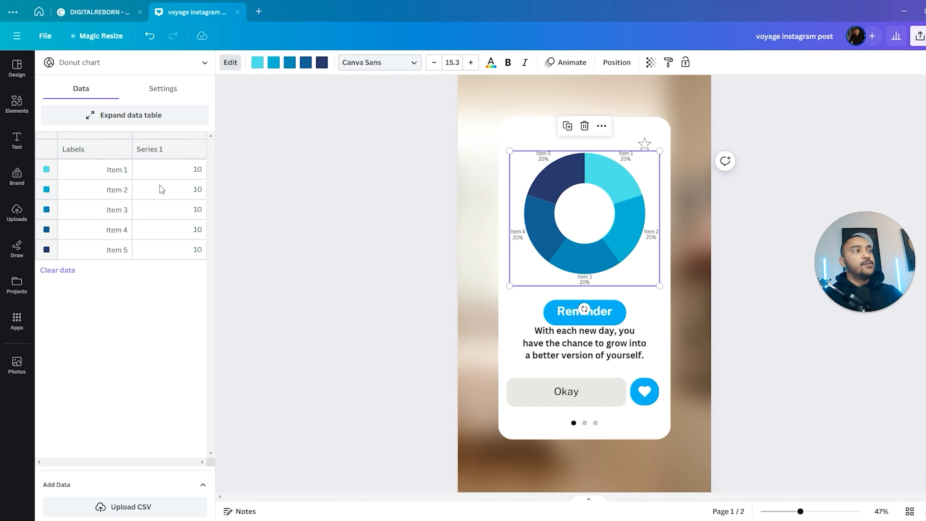
{"action": "left_click", "coordinate": [112, 171]}
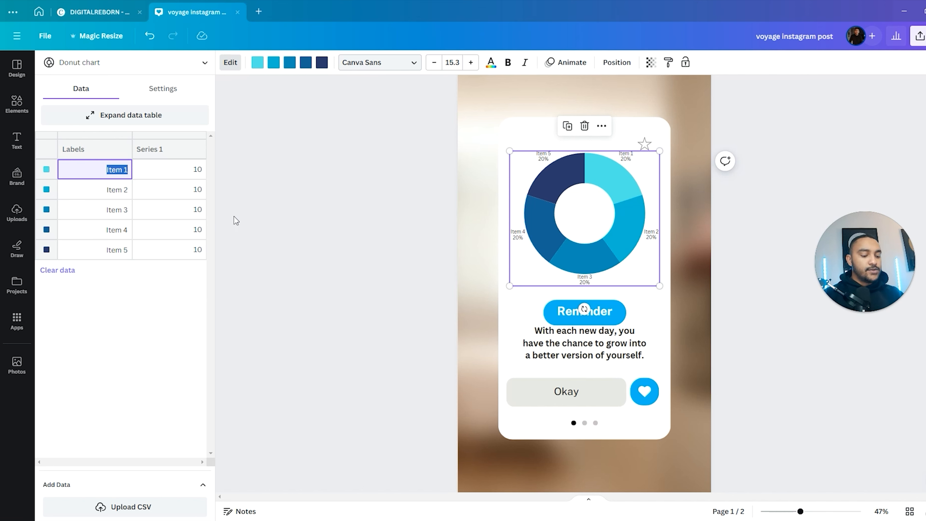
{"action": "type", "text": "espangne"}
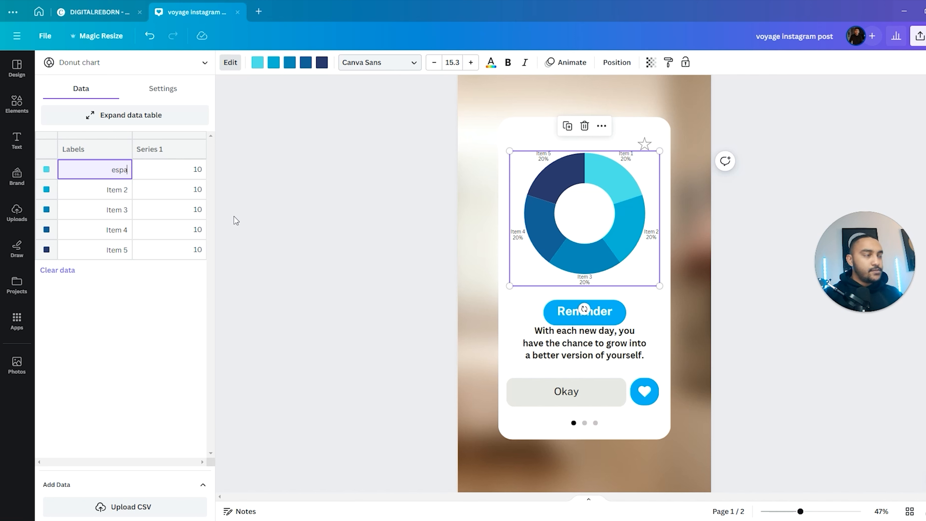
{"action": "left_click", "coordinate": [176, 170]}
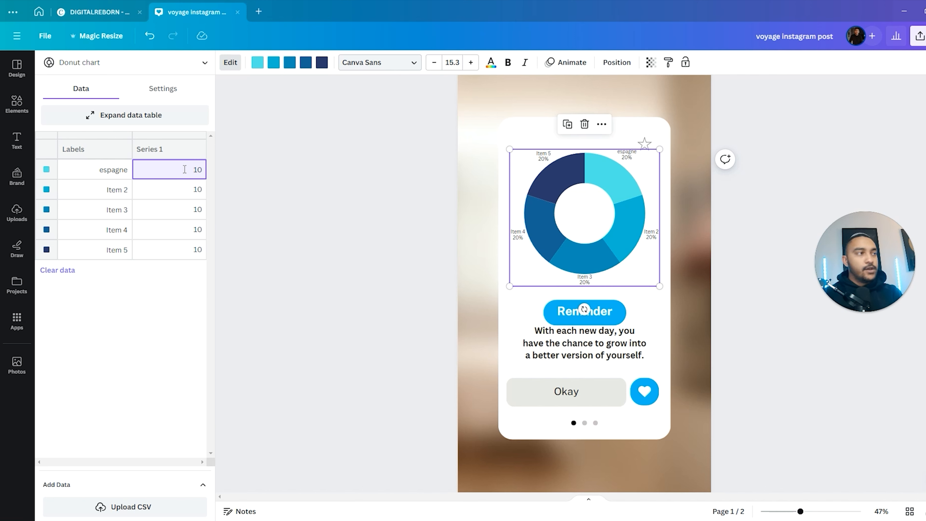
{"action": "left_click", "coordinate": [287, 215]}
{"action": "left_click", "coordinate": [527, 220]}
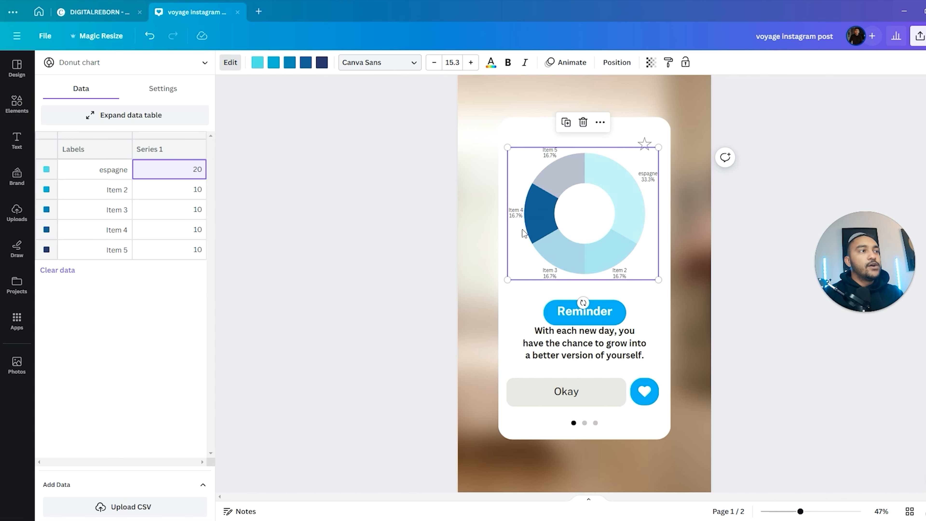
{"action": "left_click", "coordinate": [439, 227]}
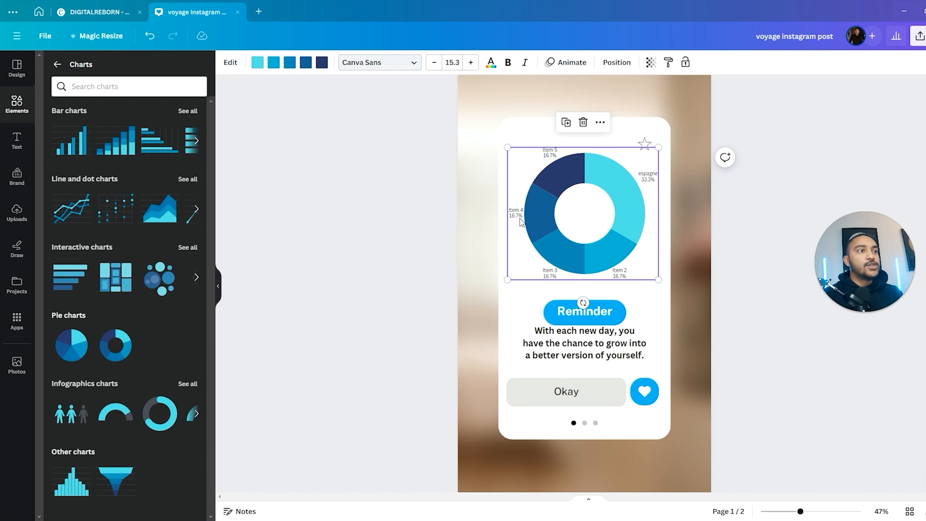
Step: Rename the donut chart's second item as france and its third item as italie
{"action": "left_click", "coordinate": [560, 212]}
{"action": "left_click", "coordinate": [106, 191]}
{"action": "double_click", "coordinate": [106, 191]}
{"action": "key", "text": "BackSpace"}
{"action": "left_click", "coordinate": [115, 211]}
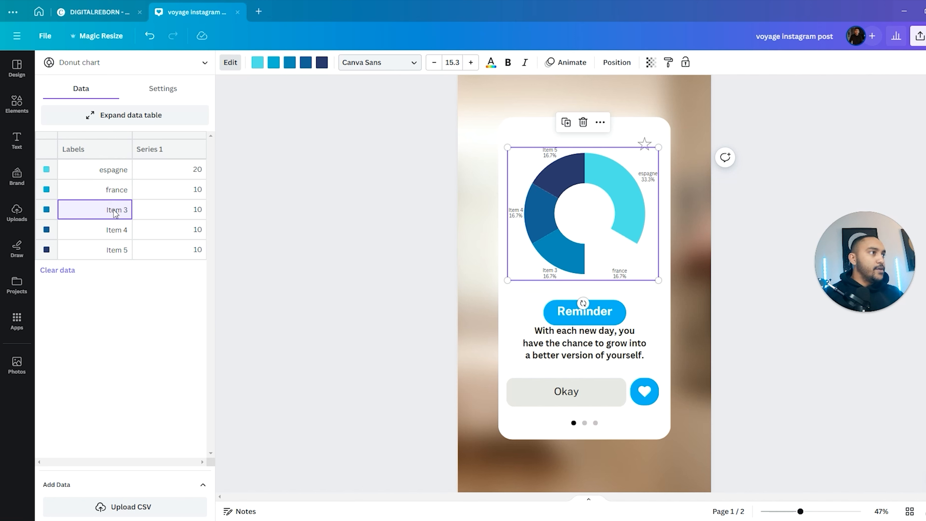
{"action": "key", "text": "ctrl+a"}
{"action": "type", "text": "italie"}
{"action": "left_click", "coordinate": [420, 240]}
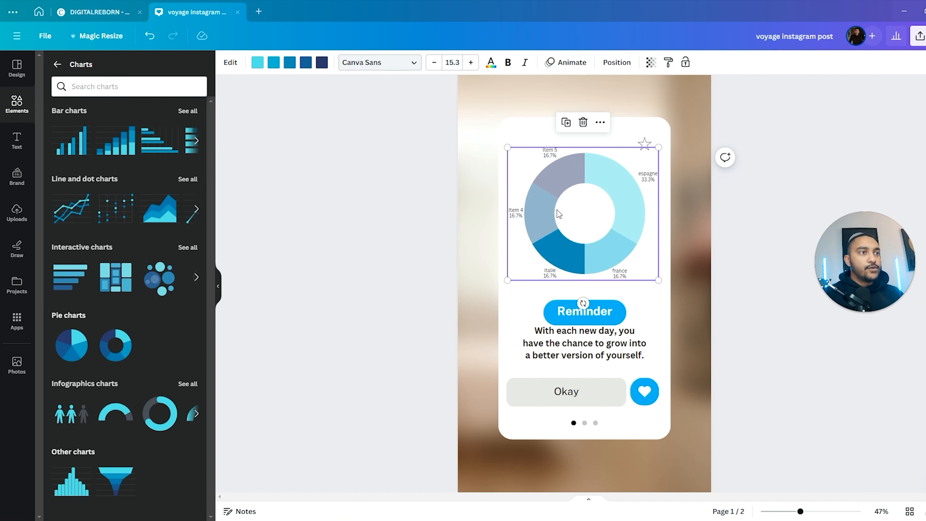
Step: Look at the donut chart's settings for value format, legend and labels
{"action": "left_click", "coordinate": [574, 198]}
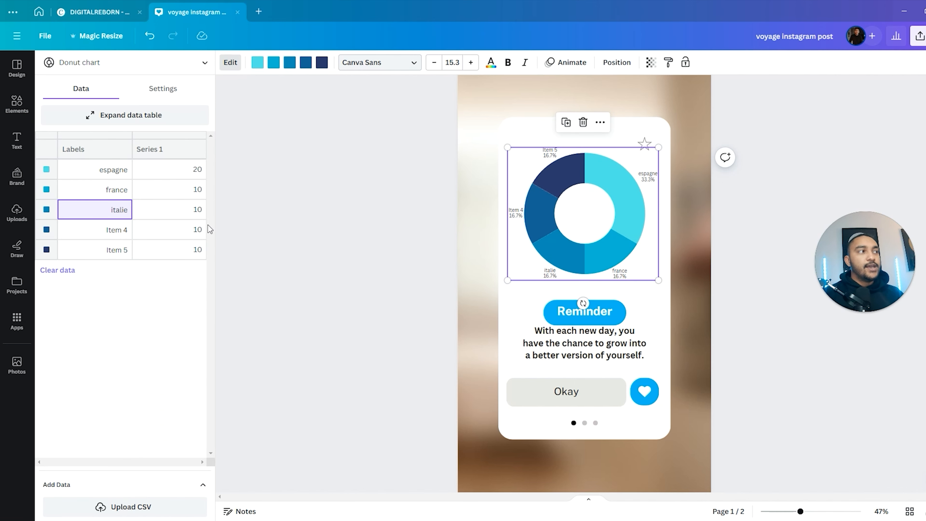
{"action": "left_click", "coordinate": [56, 177]}
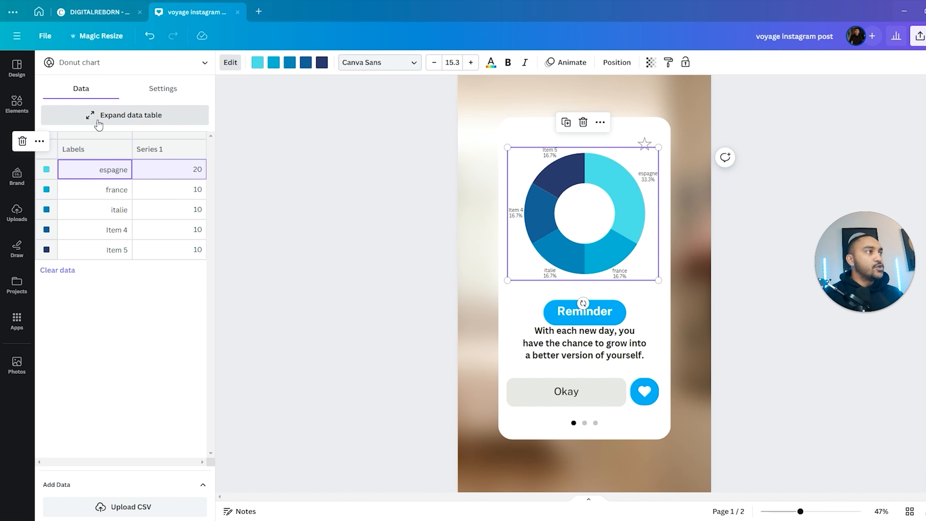
{"action": "left_click", "coordinate": [155, 91]}
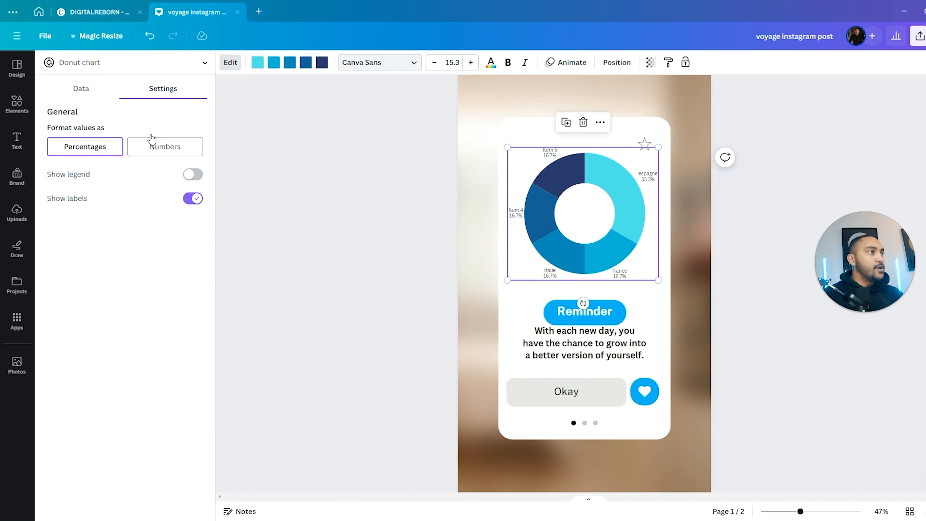
{"action": "left_click", "coordinate": [108, 96]}
Step: Recolour the donut chart's espagne segment yellow, the france segment green and the italie segment red
{"action": "left_click", "coordinate": [257, 63]}
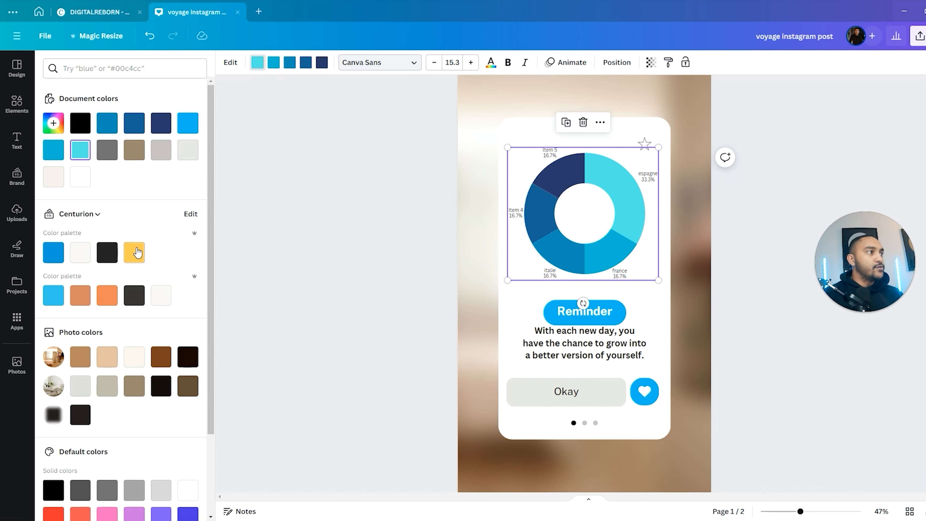
{"action": "left_click", "coordinate": [137, 252]}
{"action": "left_click", "coordinate": [53, 123]}
{"action": "left_click_drag", "start_coordinate": [81, 210], "coordinate": [55, 210]}
{"action": "left_click", "coordinate": [289, 62]}
{"action": "left_click", "coordinate": [64, 127]}
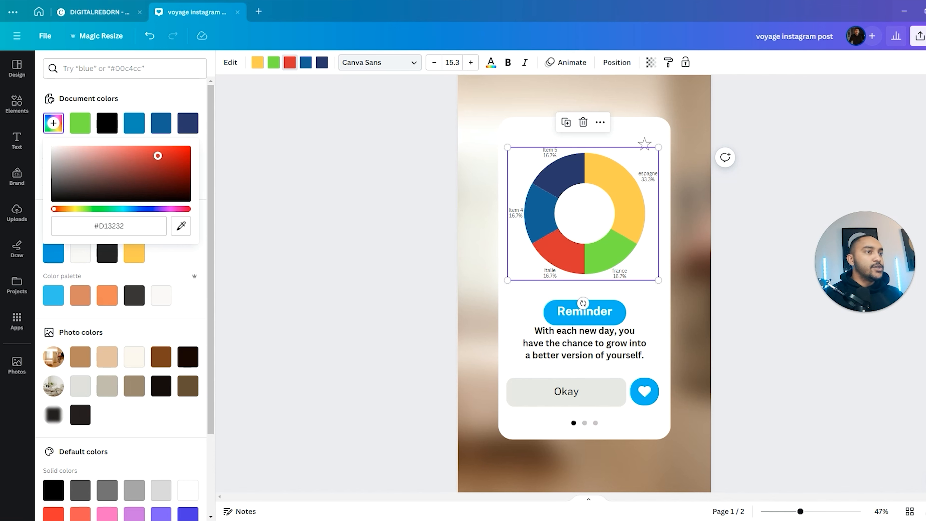
{"action": "left_click", "coordinate": [276, 223]}
{"action": "left_click", "coordinate": [713, 281]}
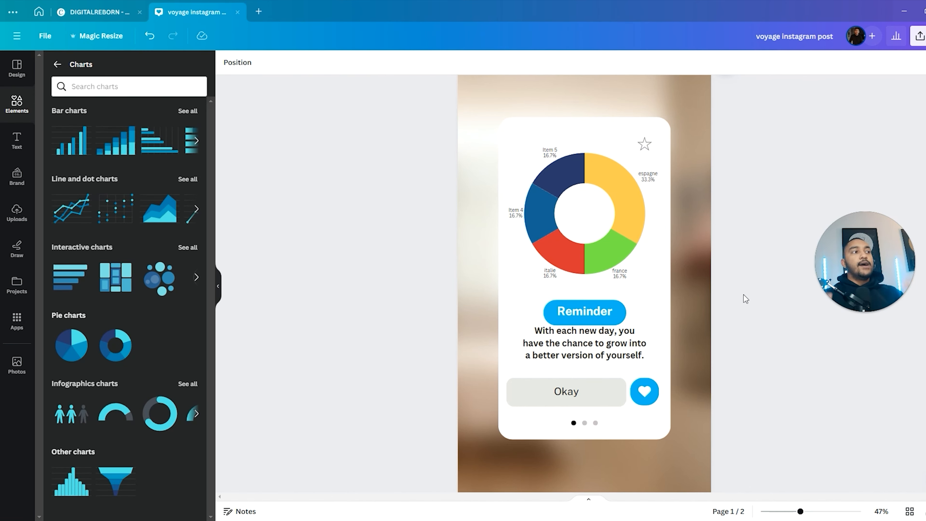
Step: Clear the espagne row from the chart data and delete the whole donut chart from the card
{"action": "left_click", "coordinate": [584, 220]}
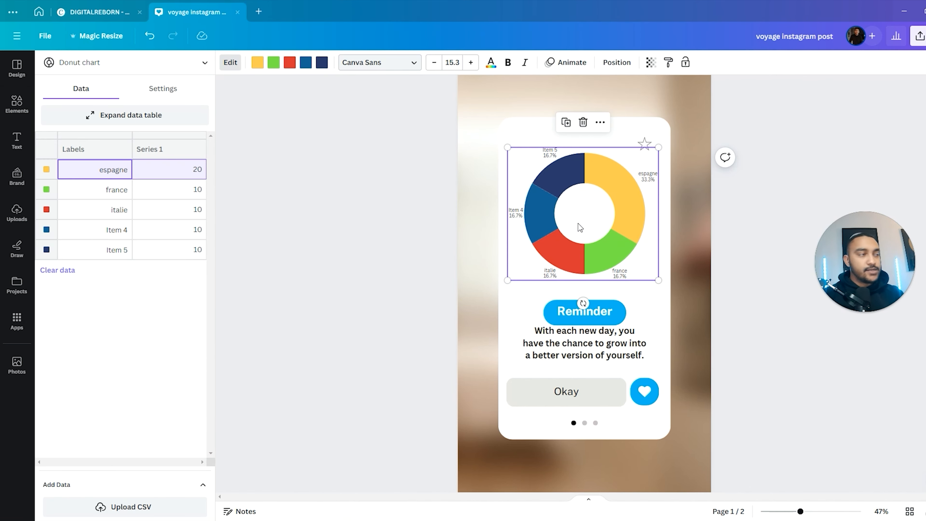
{"action": "key", "text": "Delete"}
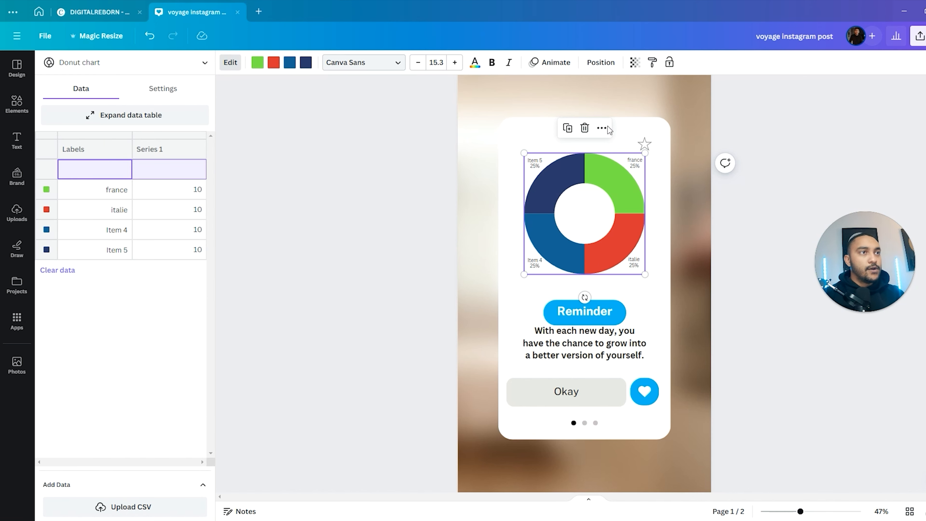
{"action": "left_click", "coordinate": [584, 127]}
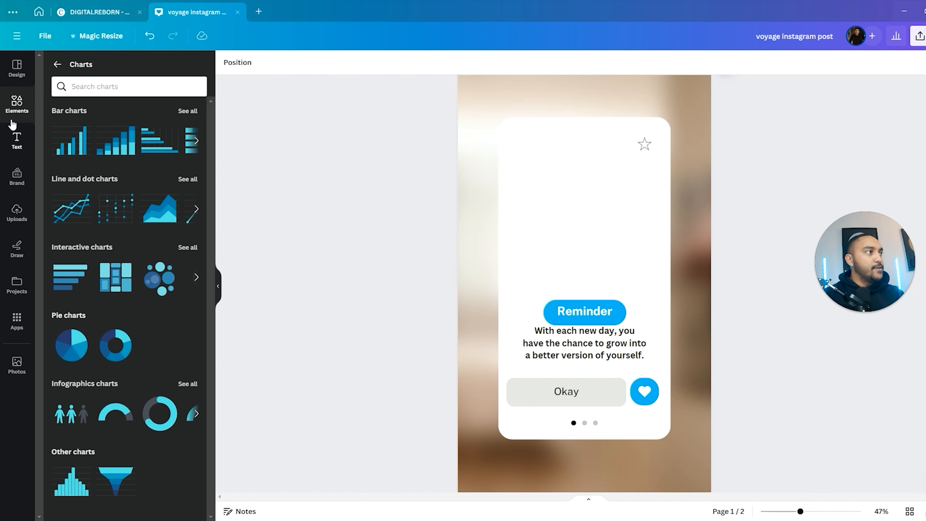
Step: Add the orange filled-cell table from the tables library to the card's blank upper area
{"action": "left_click", "coordinate": [16, 104]}
{"action": "scroll", "coordinate": [117, 86], "scroll_direction": "down", "scroll_amount": 20}
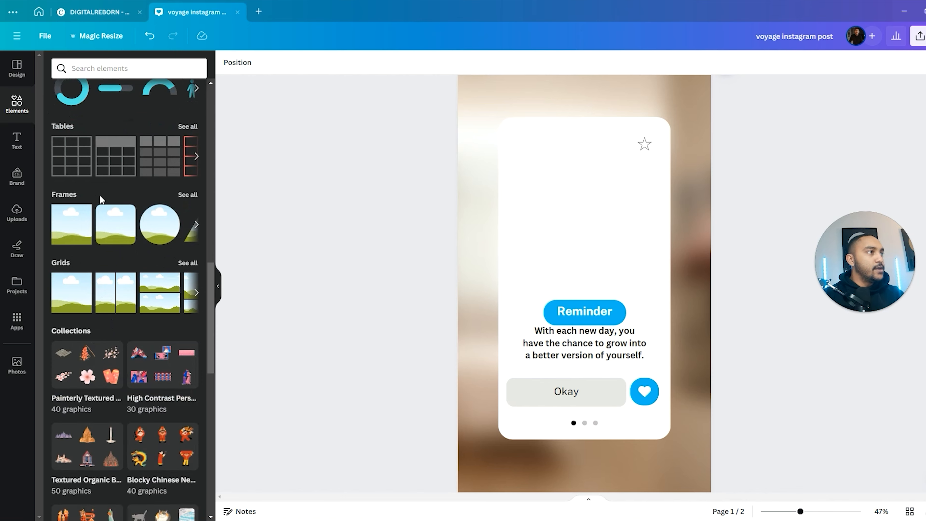
{"action": "left_click", "coordinate": [188, 177]}
{"action": "left_click_drag", "start_coordinate": [167, 205], "coordinate": [508, 155]}
{"action": "left_click", "coordinate": [435, 210]}
Step: Enter "jour 1" in the first header cell of the orange table
{"action": "left_click", "coordinate": [548, 192]}
{"action": "left_click", "coordinate": [547, 174]}
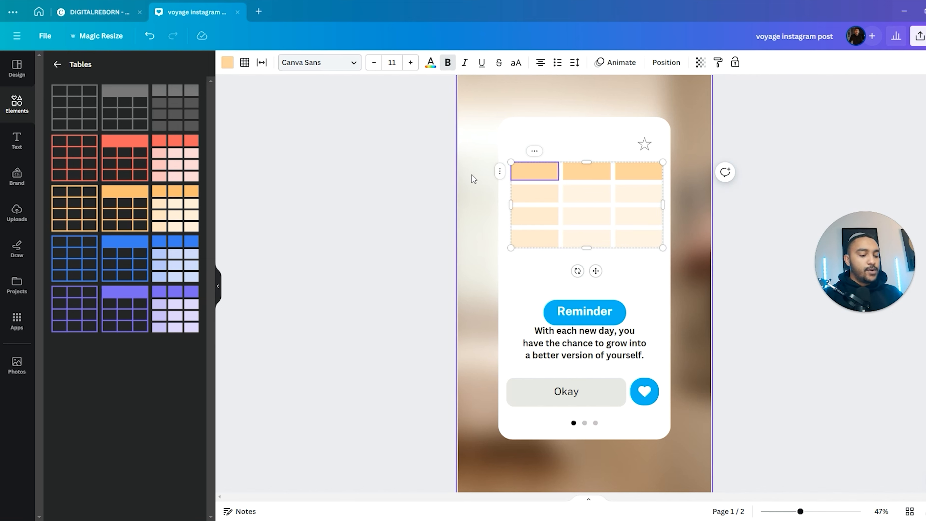
{"action": "type", "text": "jour 1"}
{"action": "left_click", "coordinate": [370, 201]}
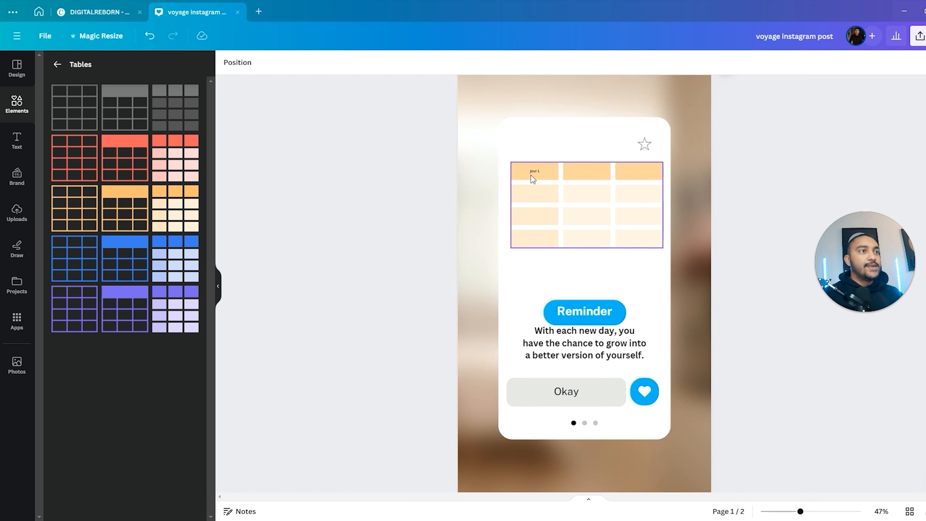
Step: Clear the text from the first header cell of the orange table
{"action": "double_click", "coordinate": [533, 175]}
{"action": "left_click", "coordinate": [541, 173]}
{"action": "left_click_drag", "start_coordinate": [541, 172], "coordinate": [520, 185]}
{"action": "key", "text": "BackSpace"}
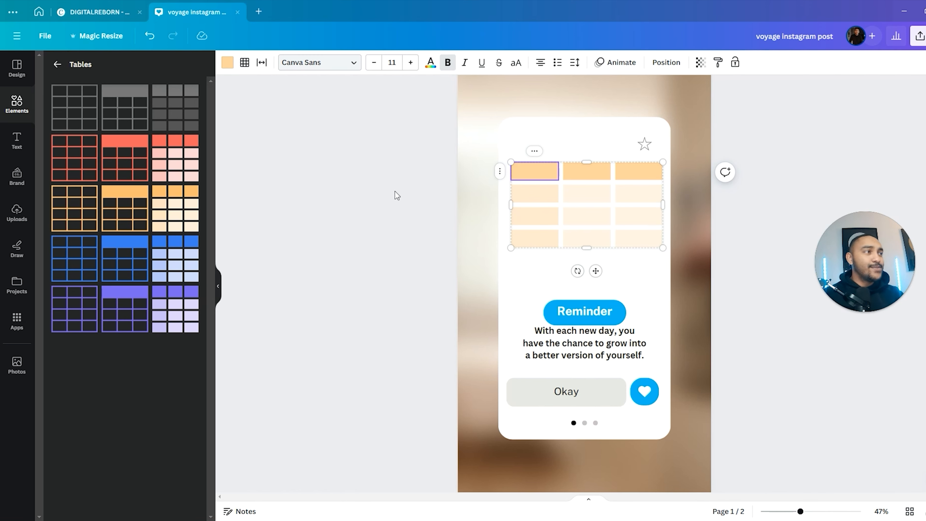
{"action": "left_click", "coordinate": [396, 196]}
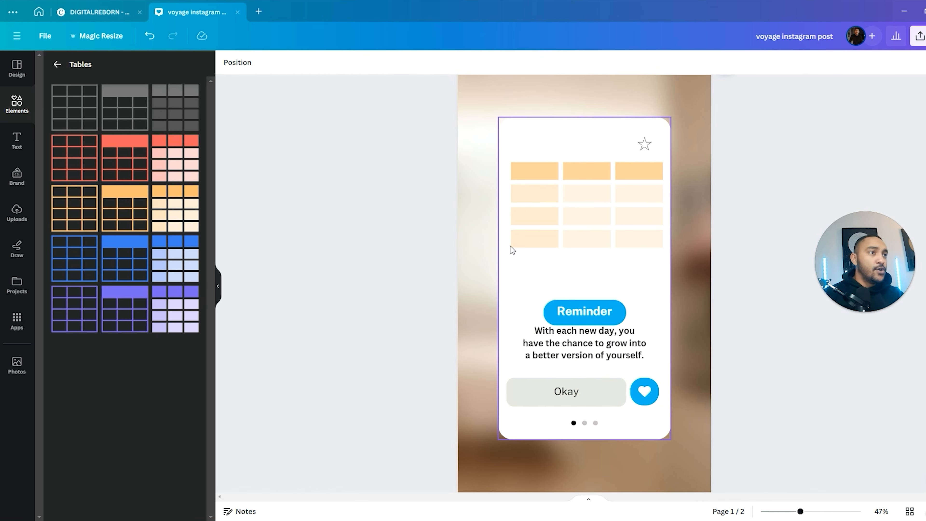
Step: Look over the Magic Resize options and the file options for the design
{"action": "left_click", "coordinate": [624, 97]}
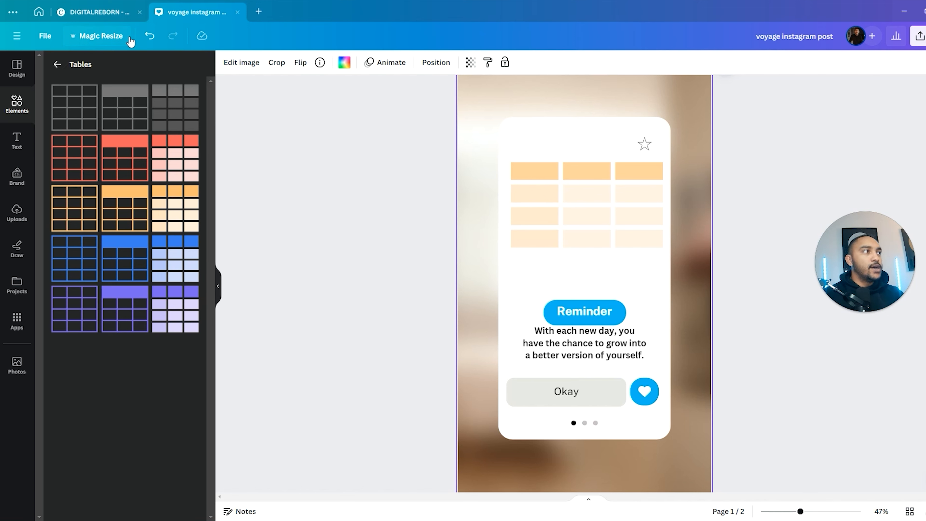
{"action": "left_click", "coordinate": [117, 37]}
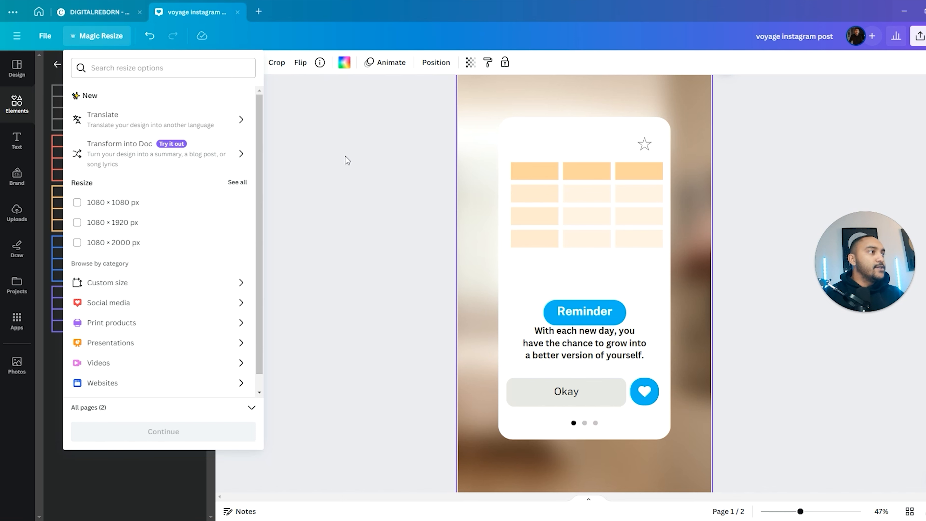
{"action": "left_click", "coordinate": [333, 215]}
{"action": "left_click", "coordinate": [43, 36]}
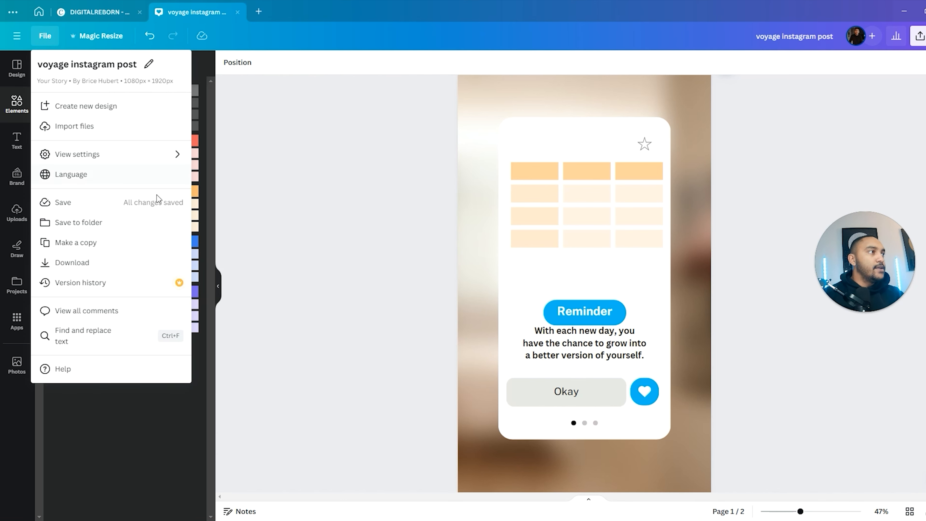
{"action": "left_click", "coordinate": [412, 261]}
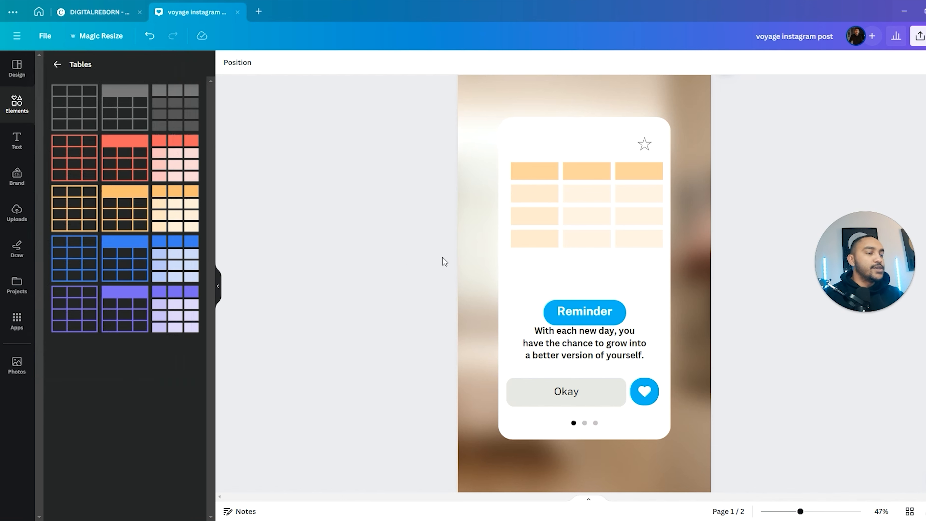
Step: Look over the options for sharing and downloading the design
{"action": "scroll", "coordinate": [561, 299], "scroll_direction": "down", "scroll_amount": 4}
{"action": "scroll", "coordinate": [561, 299], "scroll_direction": "up", "scroll_amount": 5}
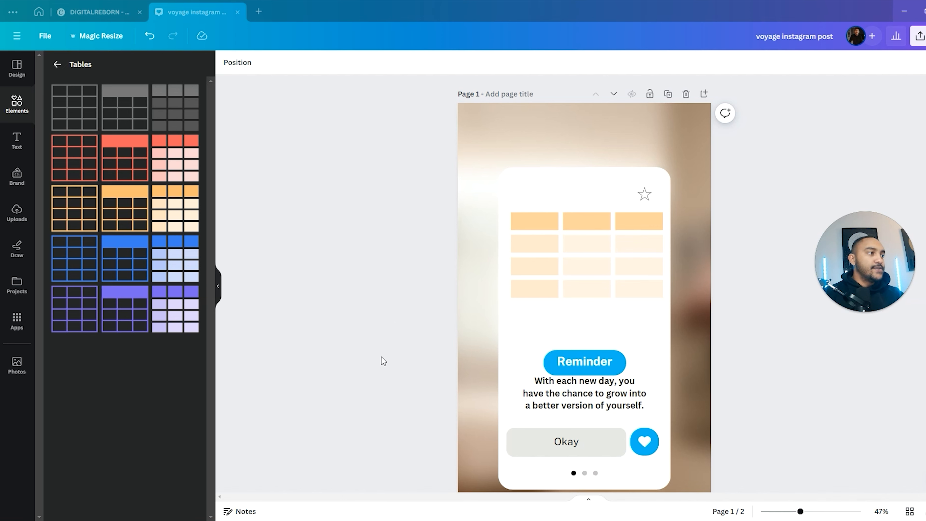
{"action": "left_click", "coordinate": [498, 180]}
{"action": "left_click", "coordinate": [919, 36]}
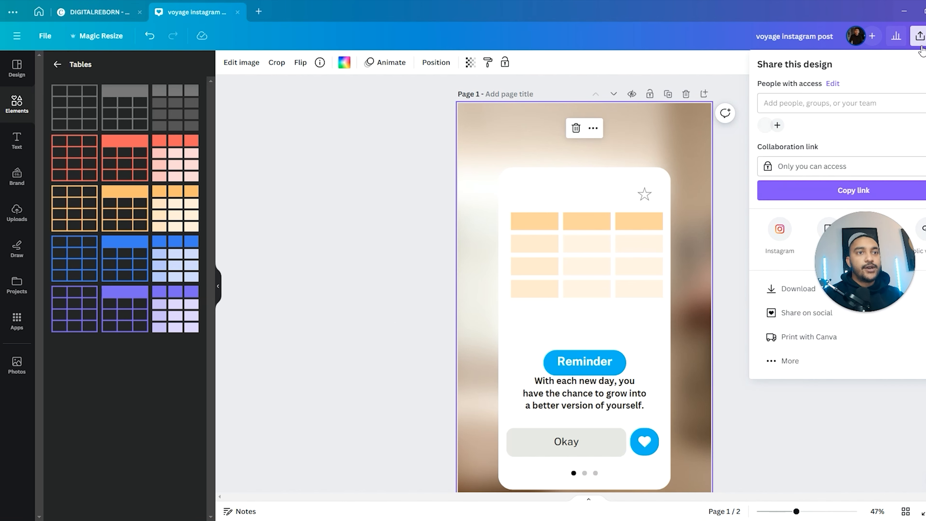
{"action": "left_click", "coordinate": [920, 37]}
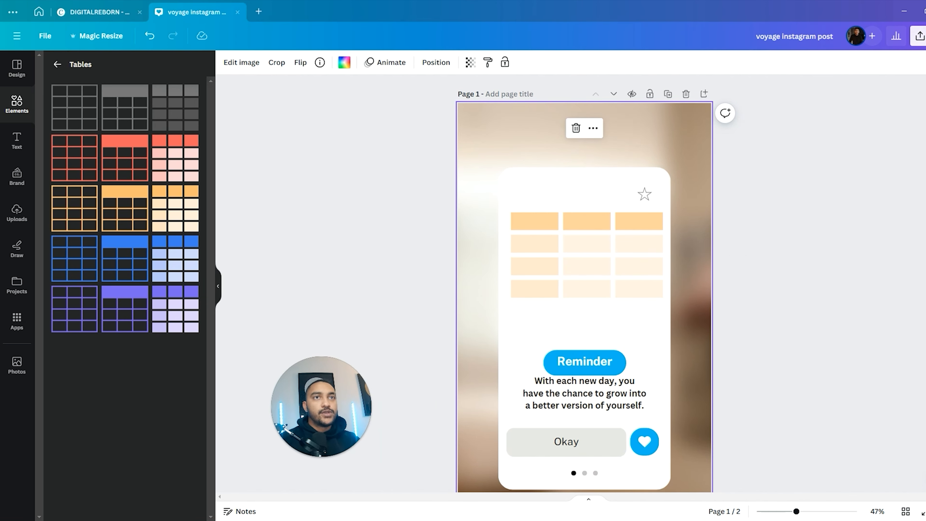
Step: Open the download settings from the sharing options and limit the download to page 1 of the design
{"action": "left_click", "coordinate": [920, 36]}
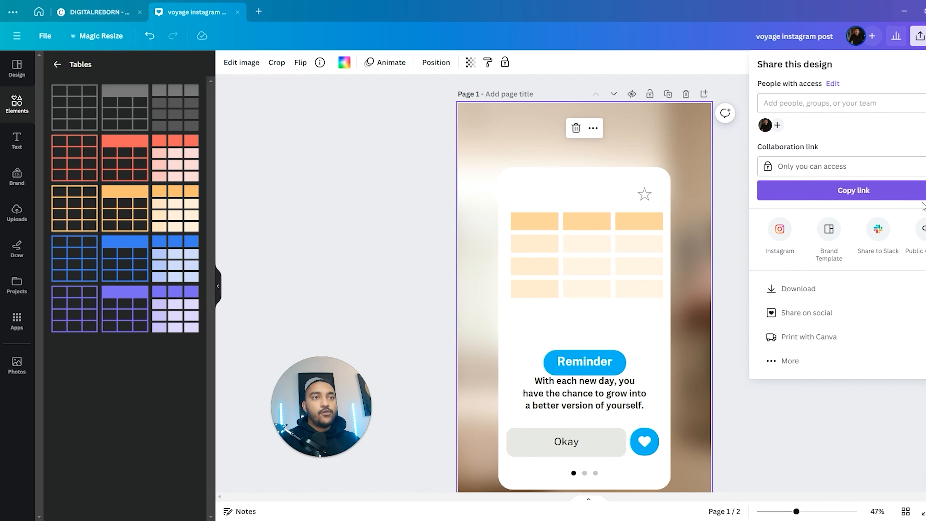
{"action": "left_click", "coordinate": [868, 172]}
{"action": "left_click", "coordinate": [866, 166]}
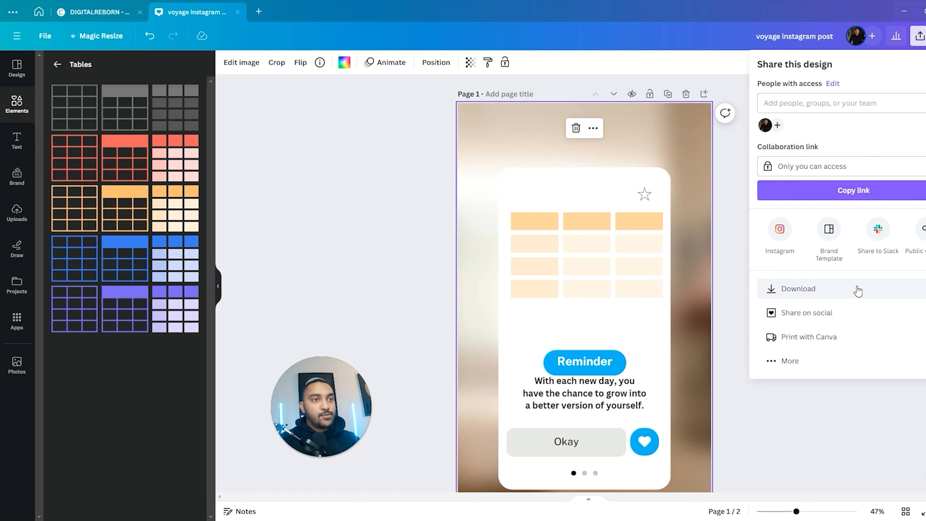
{"action": "left_click", "coordinate": [840, 296]}
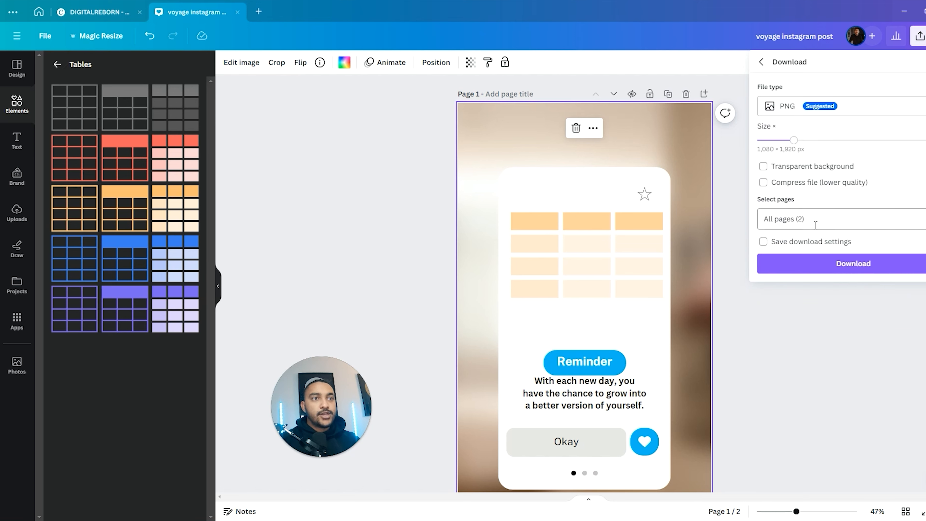
{"action": "scroll", "coordinate": [778, 344], "scroll_direction": "down", "scroll_amount": 10}
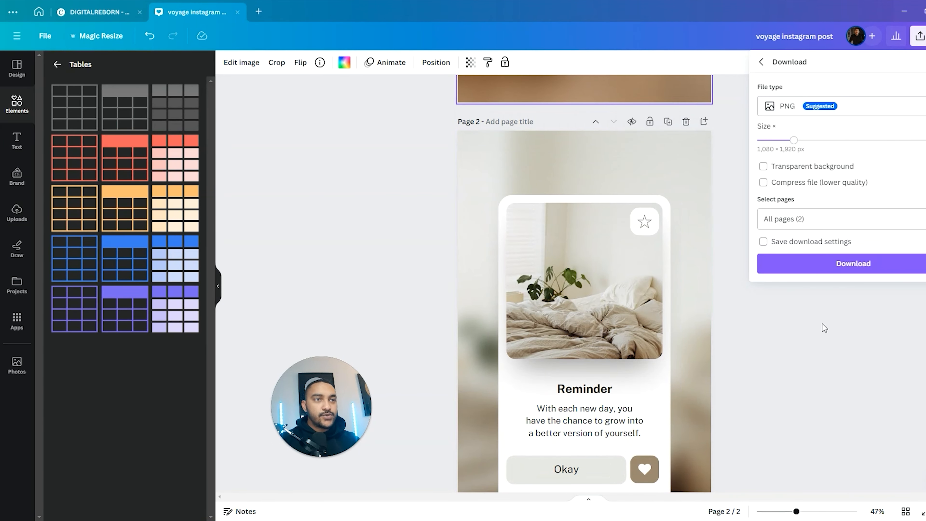
{"action": "scroll", "coordinate": [653, 258], "scroll_direction": "up", "scroll_amount": 5}
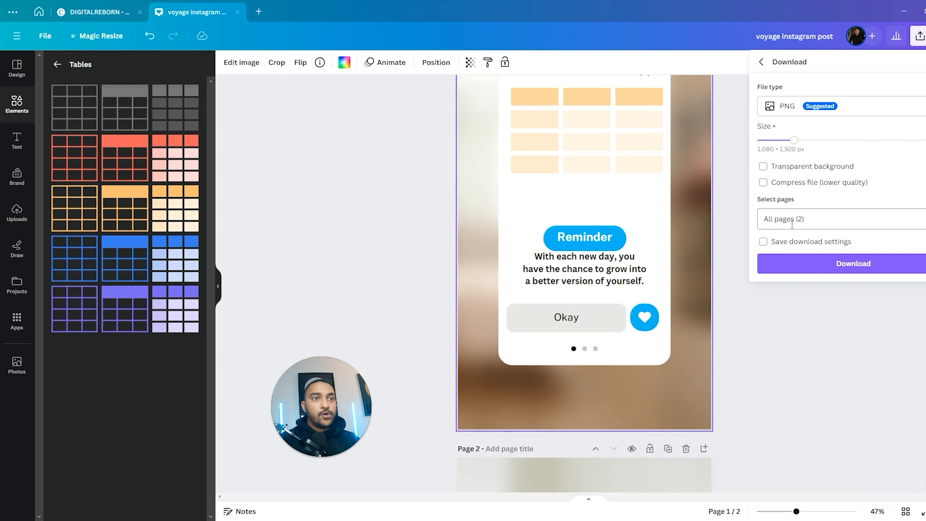
{"action": "left_click", "coordinate": [792, 224]}
{"action": "left_click", "coordinate": [776, 303]}
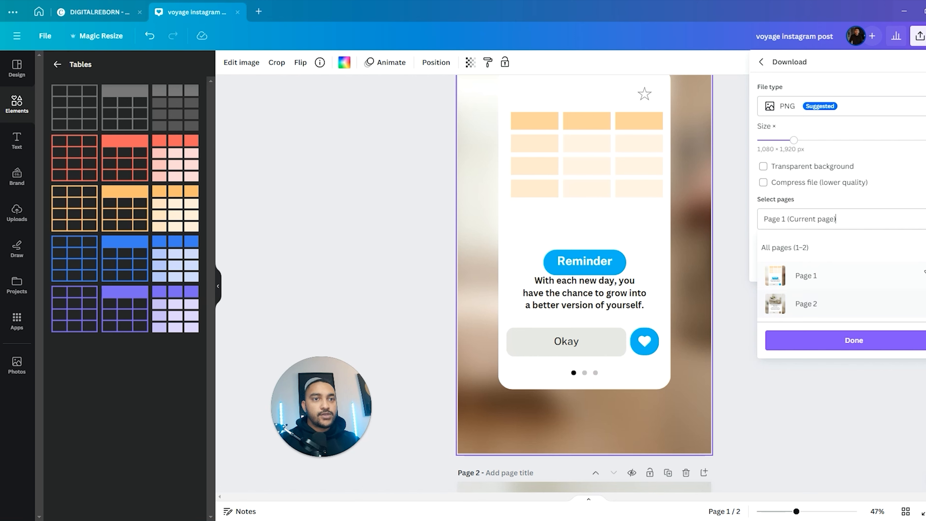
Step: Try out the transparent background option, look over the file types and keep PNG for the download
{"action": "left_click", "coordinate": [763, 170]}
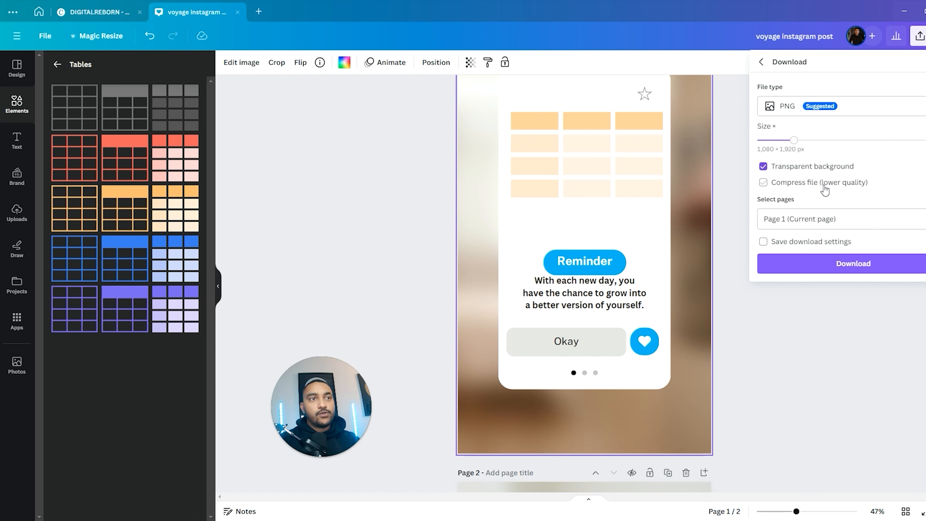
{"action": "left_click", "coordinate": [764, 169]}
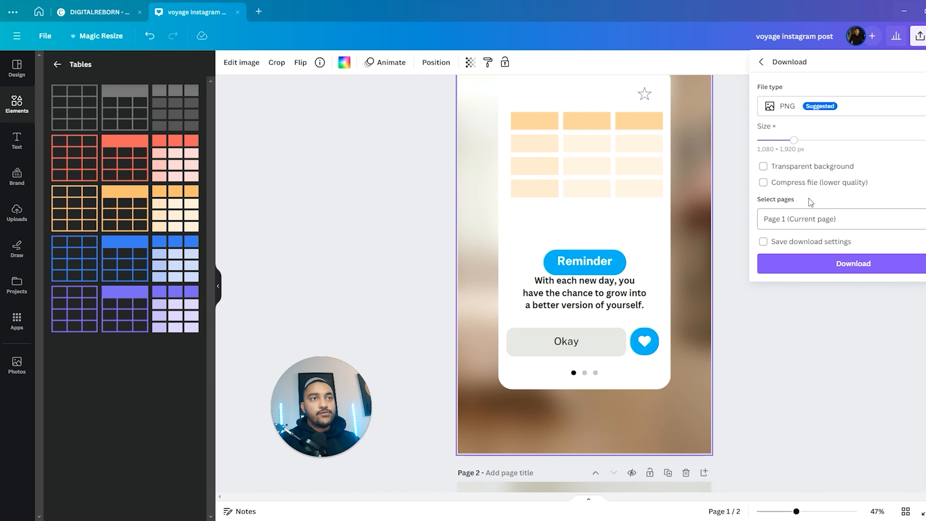
{"action": "left_click", "coordinate": [879, 113]}
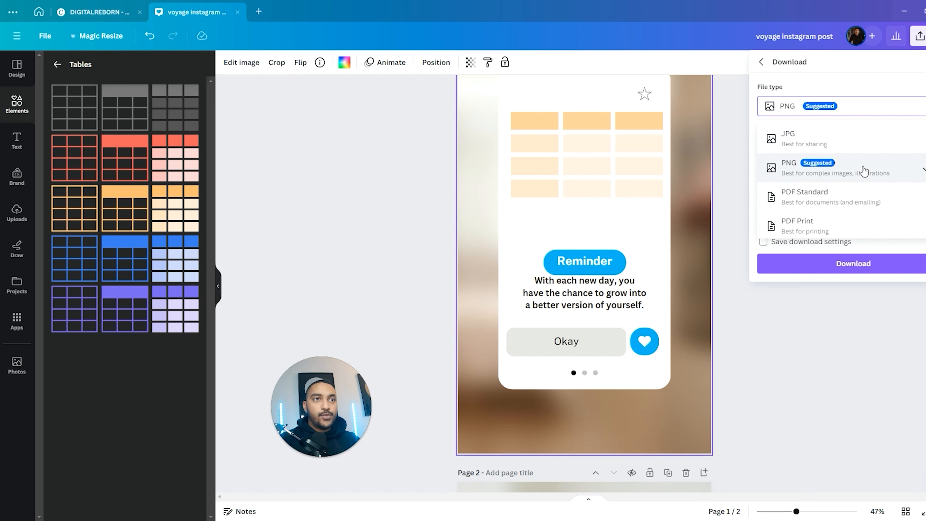
{"action": "left_click", "coordinate": [855, 172]}
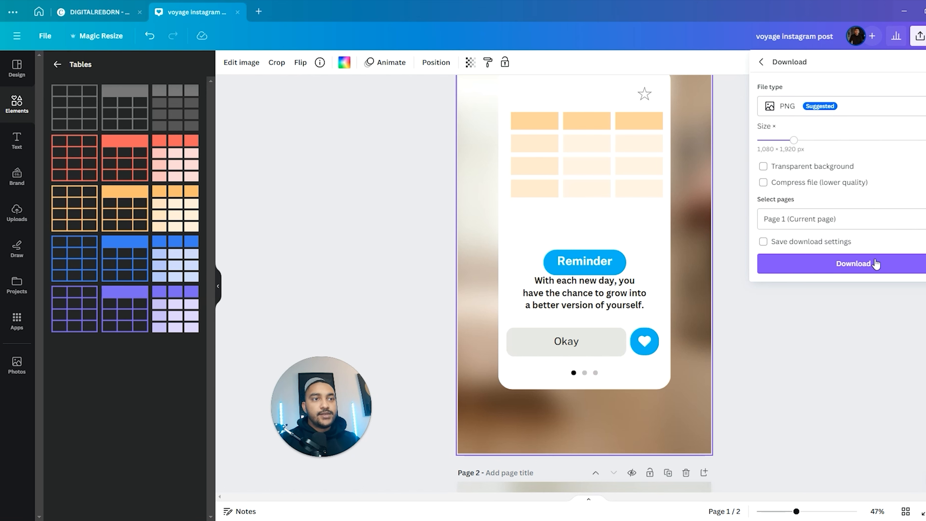
Step: Start downloading page 1 as a PNG and cancel saving the file to the computer
{"action": "left_click", "coordinate": [869, 265]}
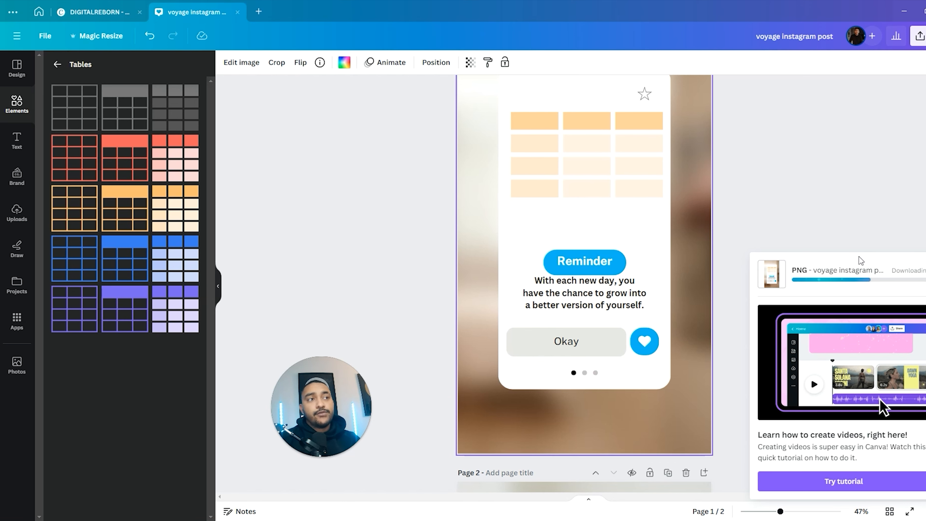
{"action": "scroll", "coordinate": [649, 201], "scroll_direction": "up", "scroll_amount": 3}
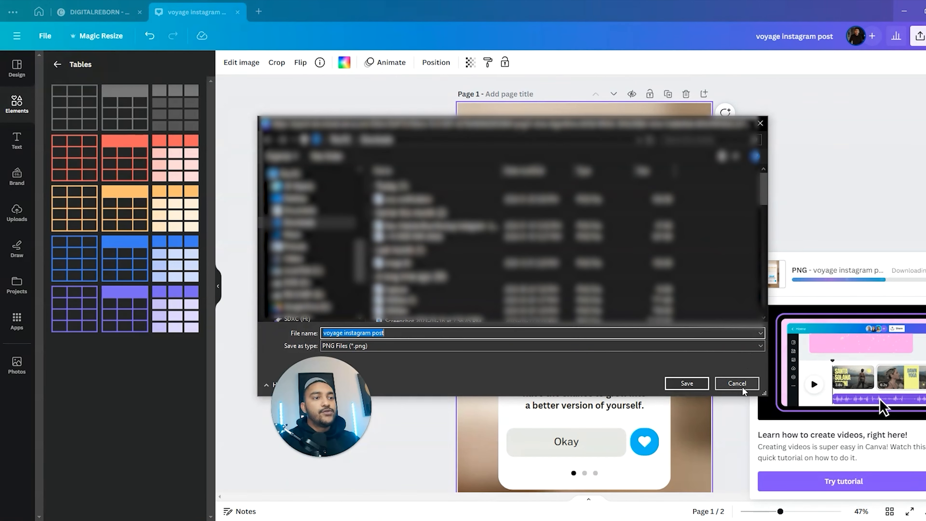
{"action": "left_click", "coordinate": [741, 386]}
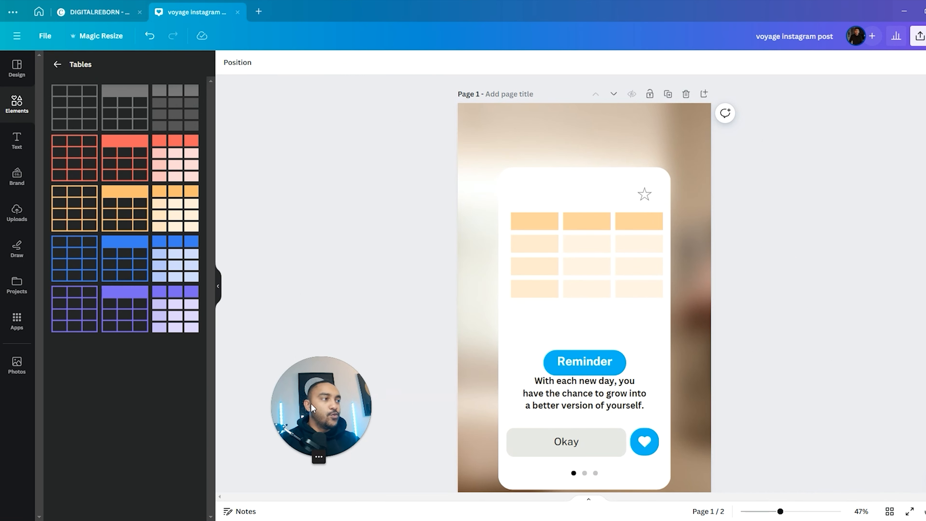
Step: Look over the file options and the folders available for saving the design
{"action": "left_click", "coordinate": [55, 65]}
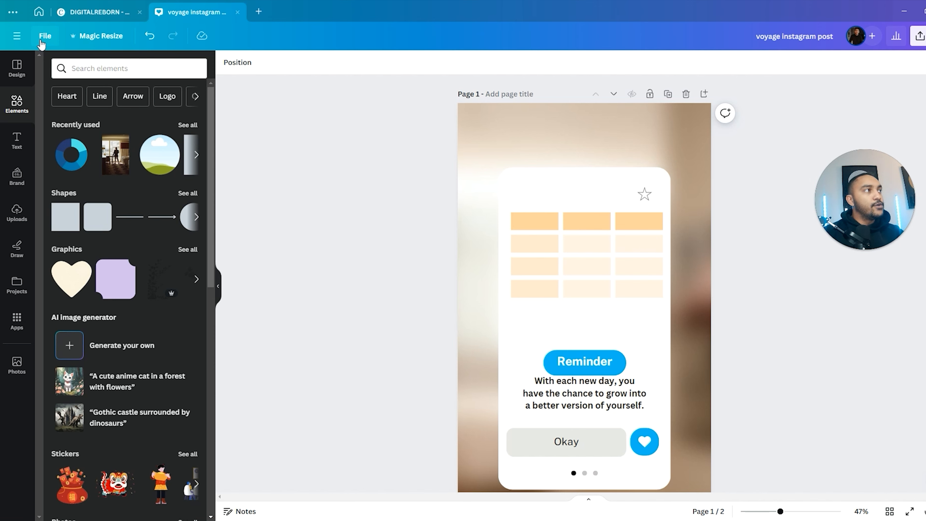
{"action": "left_click", "coordinate": [41, 40]}
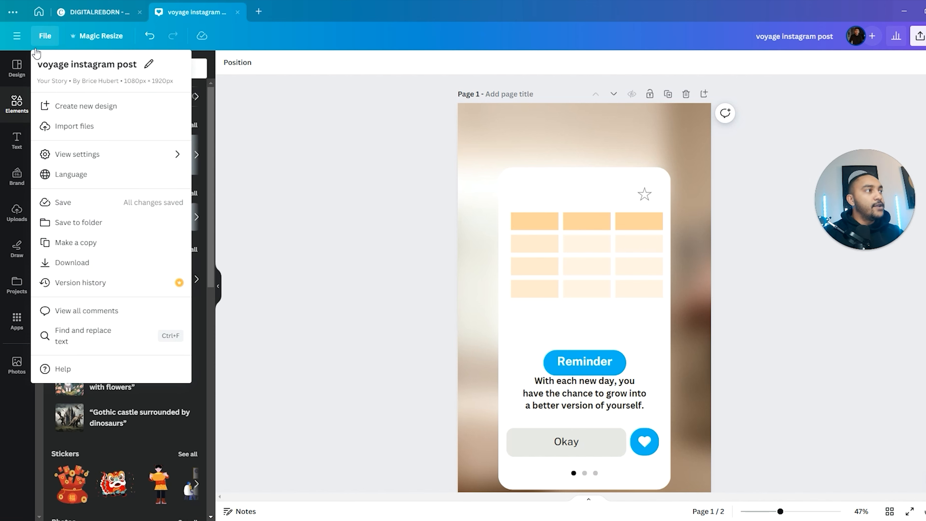
{"action": "left_click", "coordinate": [99, 225]}
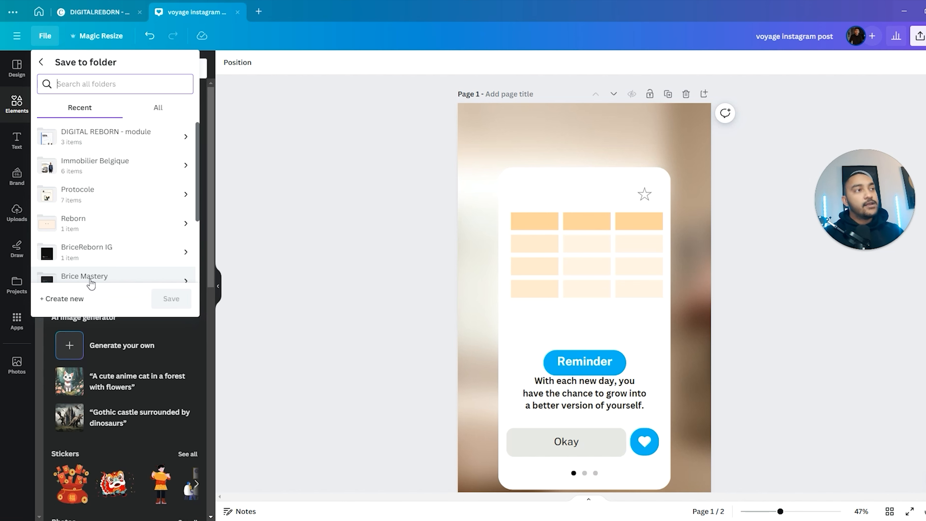
{"action": "left_click", "coordinate": [295, 242]}
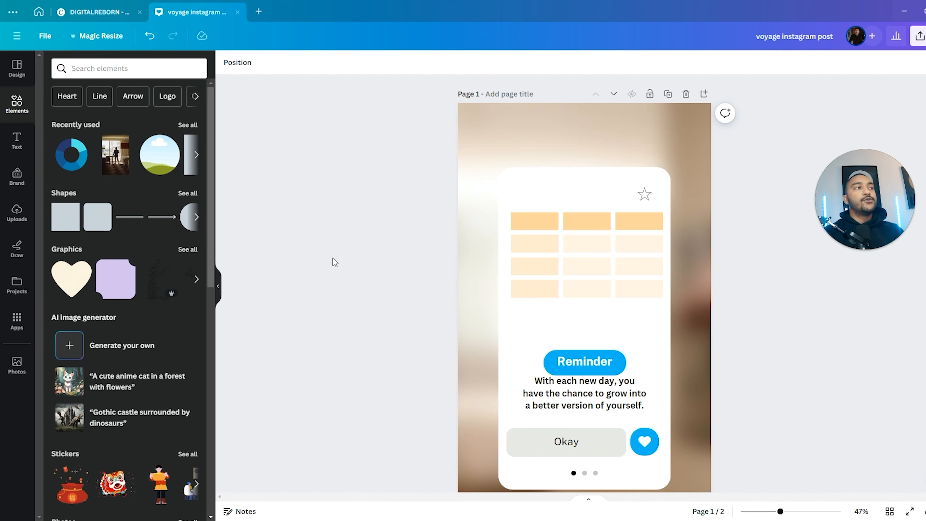